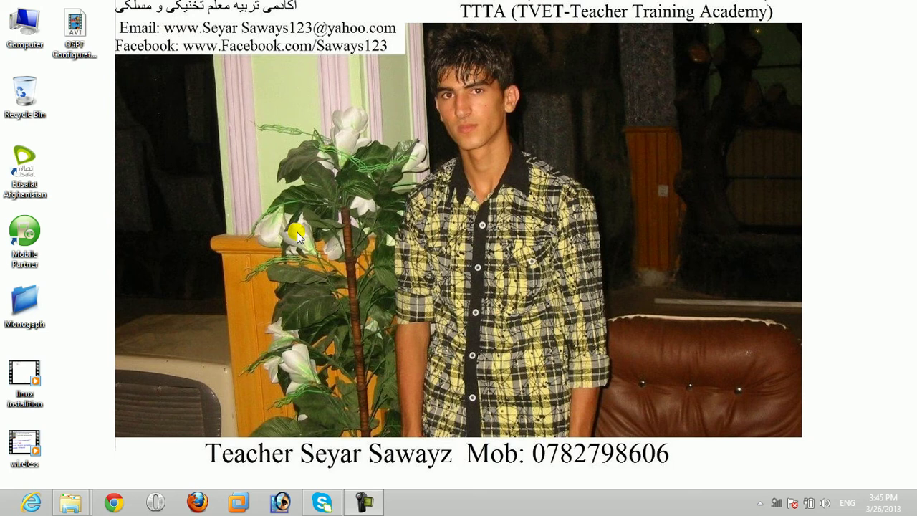
Launch Excel 2013 from Run, maximize the start screen and open blank workbook Book1
key("super+r")
key("Return")
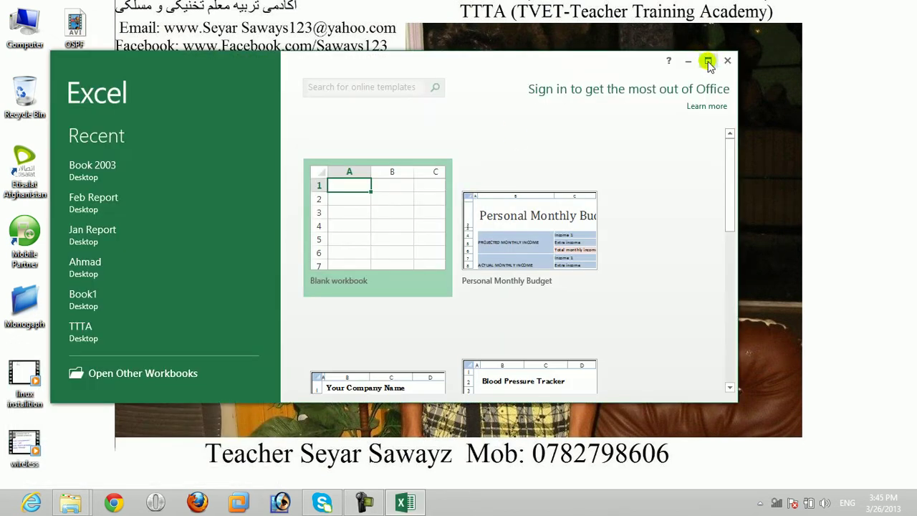
left_click(708, 61)
left_click(317, 180)
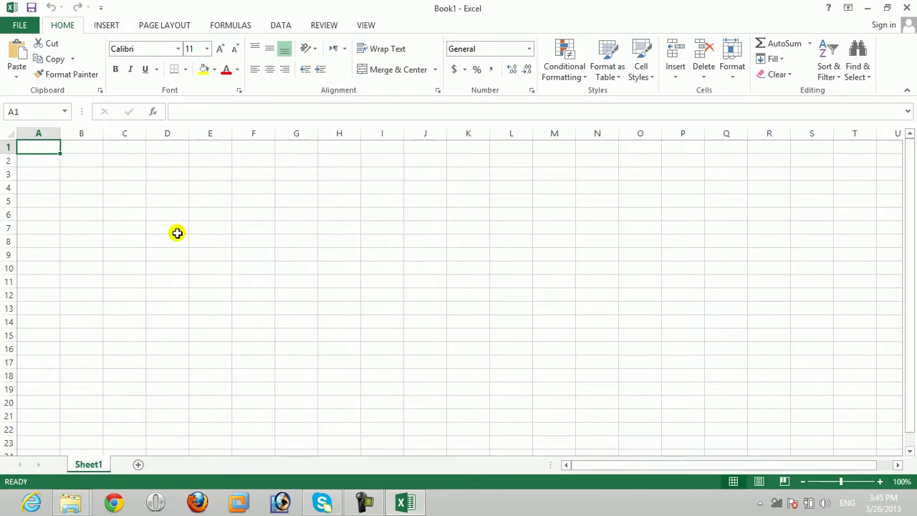
left_click(17, 78)
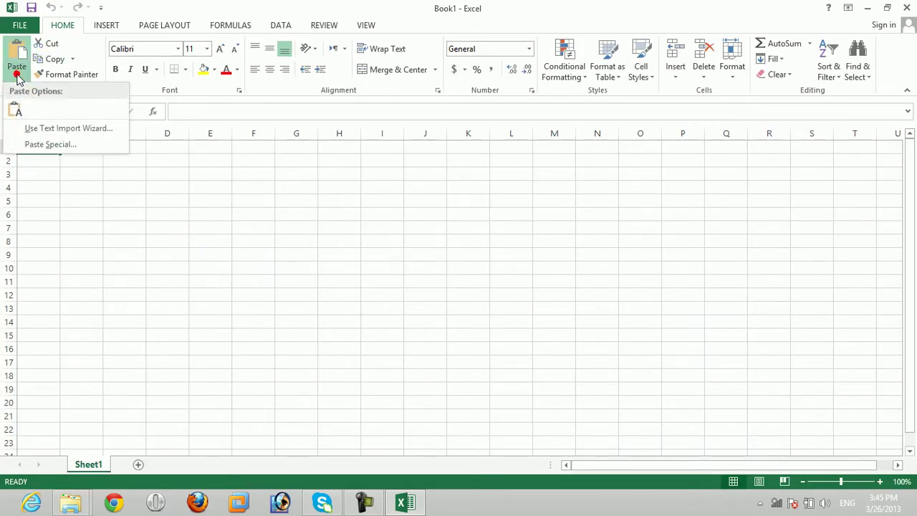
left_click(118, 190)
left_click(118, 189)
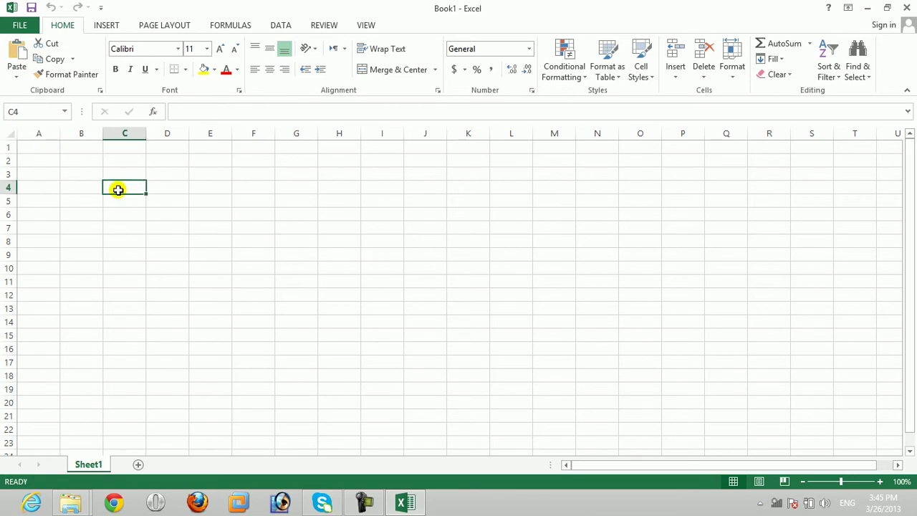
left_click(50, 172)
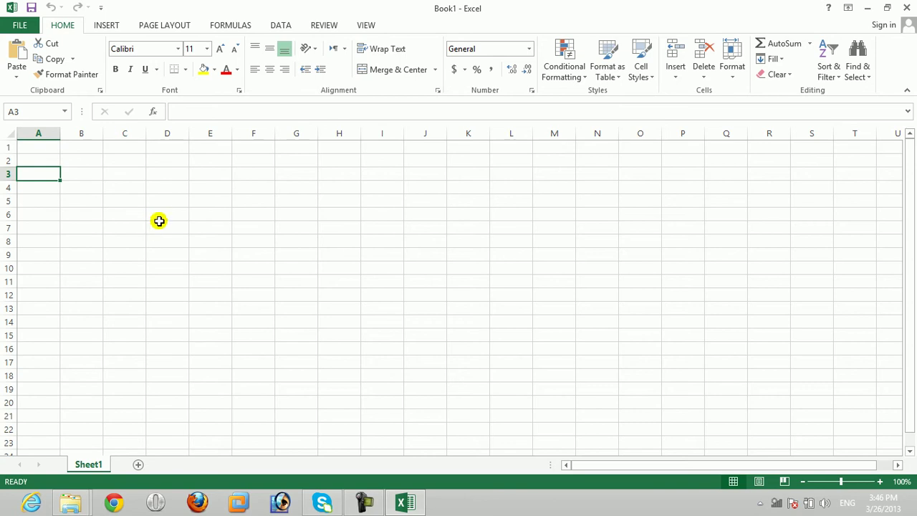
Fill every cell of D6:J17 with TTTA and turn the text red
left_click_drag(162, 212, 443, 365)
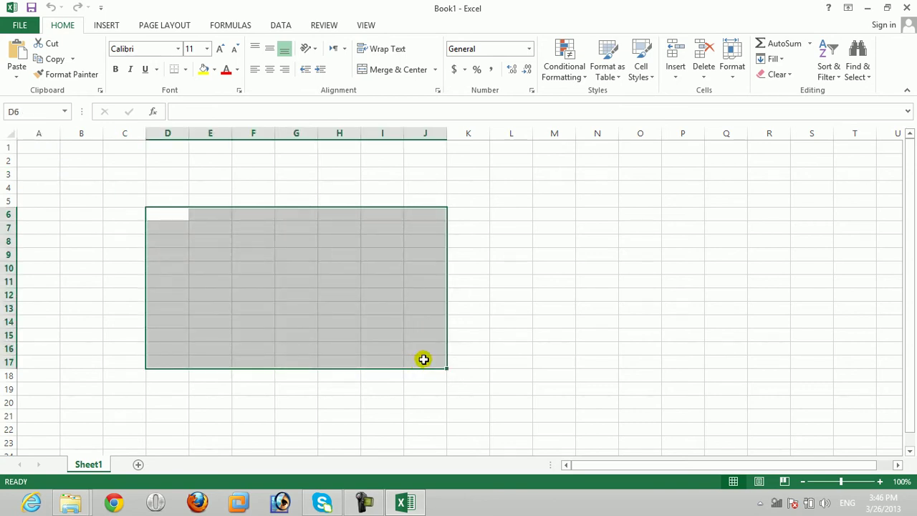
type("TTTA")
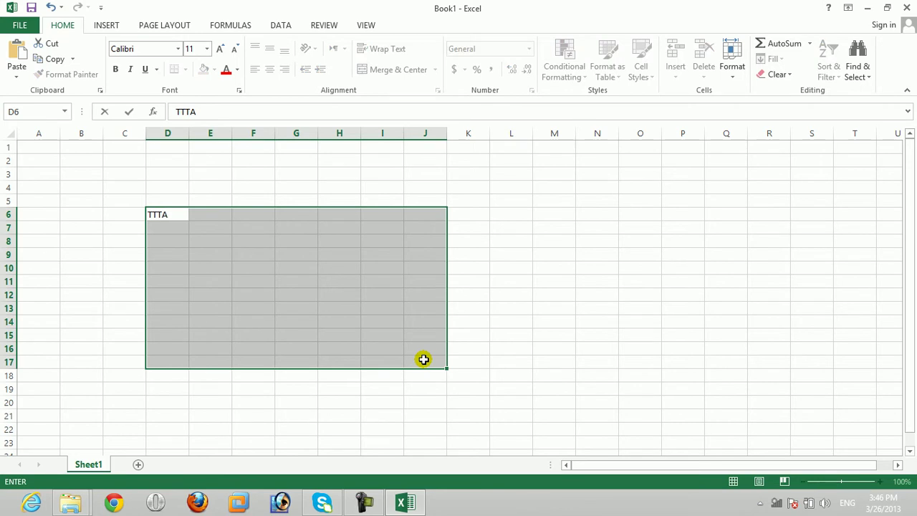
key("ctrl+Return")
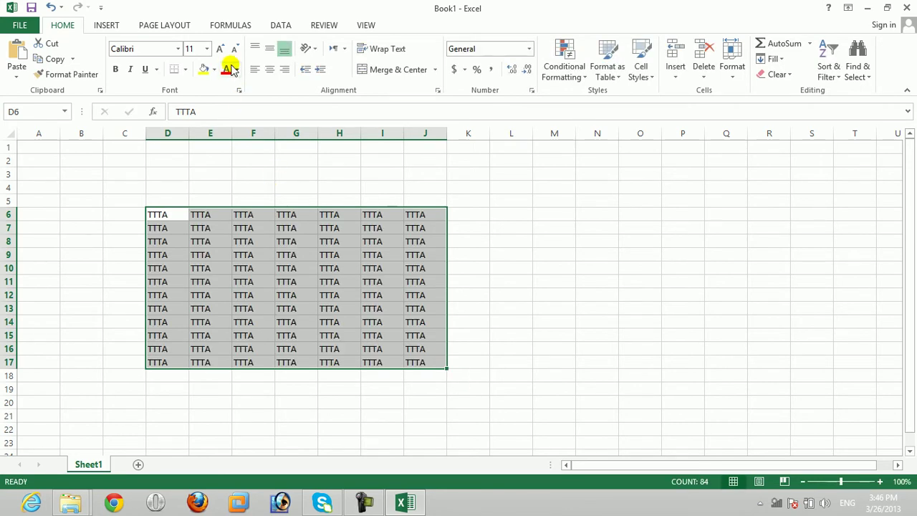
left_click(227, 68)
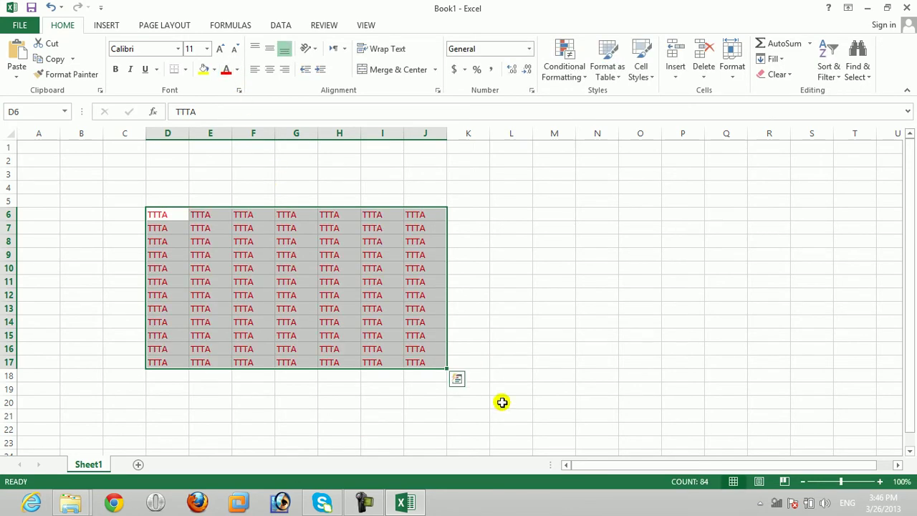
left_click_drag(563, 215, 795, 349)
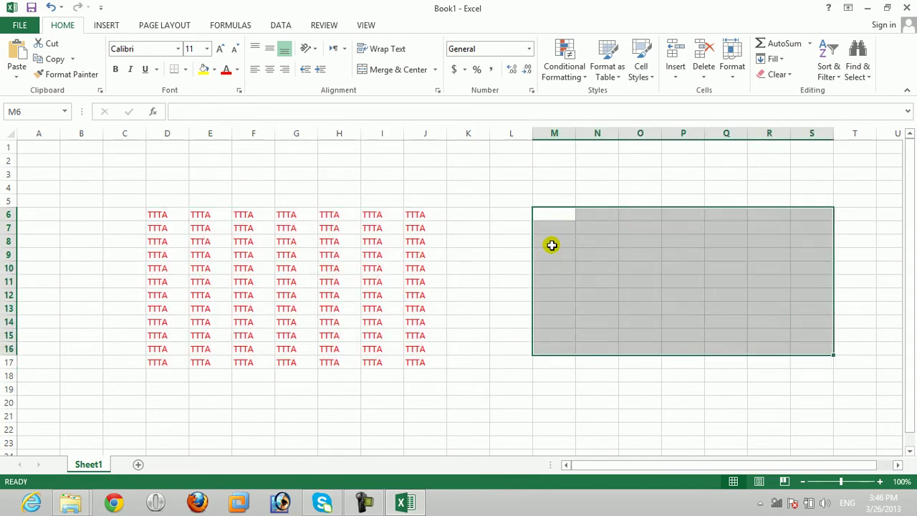
Enter Academy in column M and reset the font colour to Automatic
type("Academ")
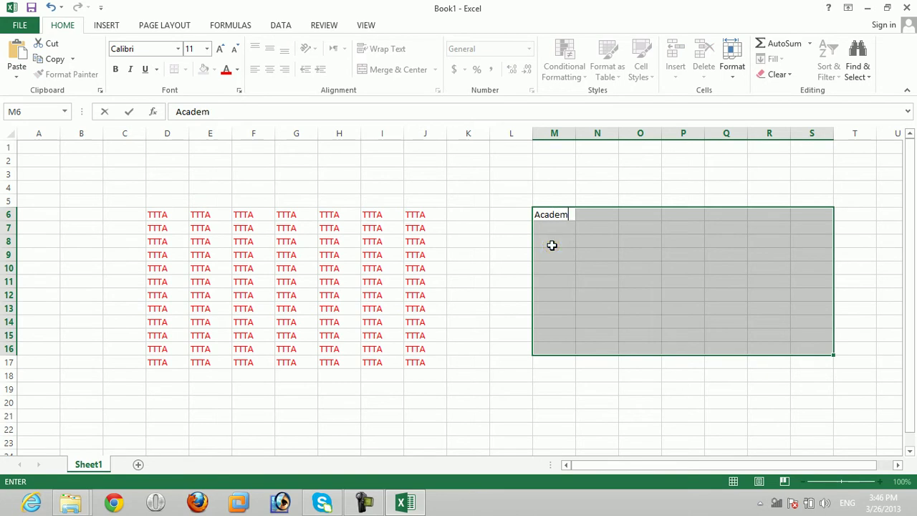
type("y")
left_click(551, 245)
left_click(551, 216)
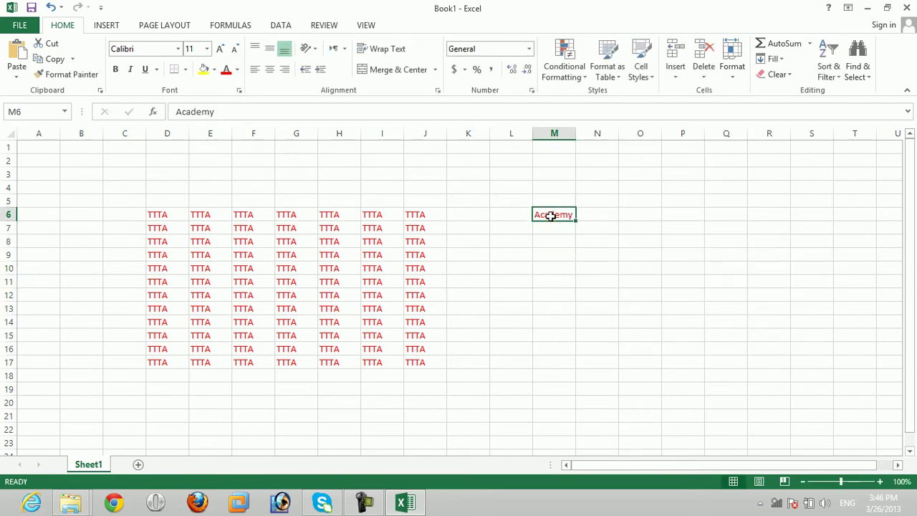
left_click(237, 69)
left_click(244, 86)
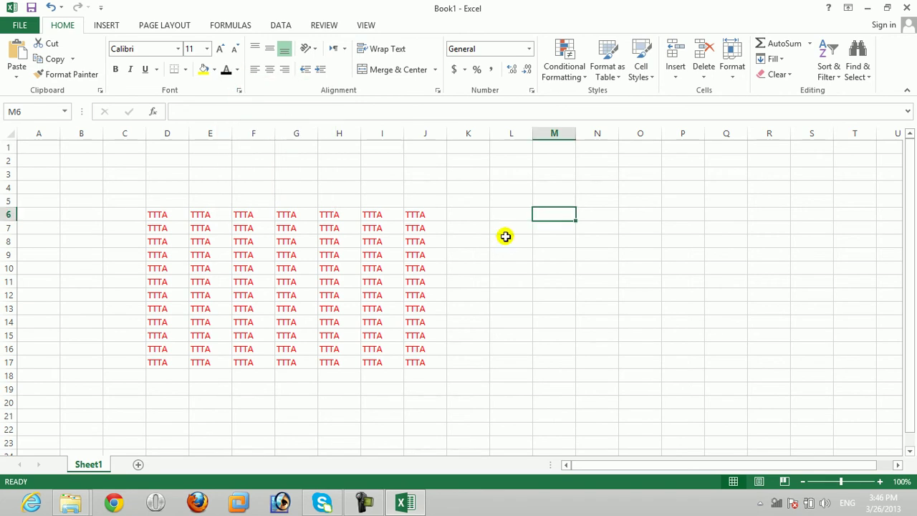
Fill the range M6:S19 with Academy in default black text
left_click_drag(550, 214, 745, 334)
left_click_drag(788, 379, 808, 394)
type("Academy")
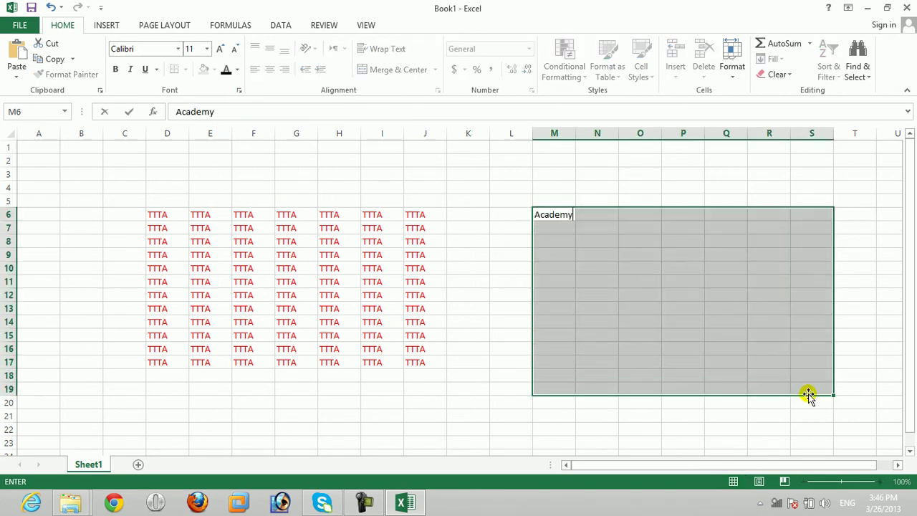
key("ctrl+Return")
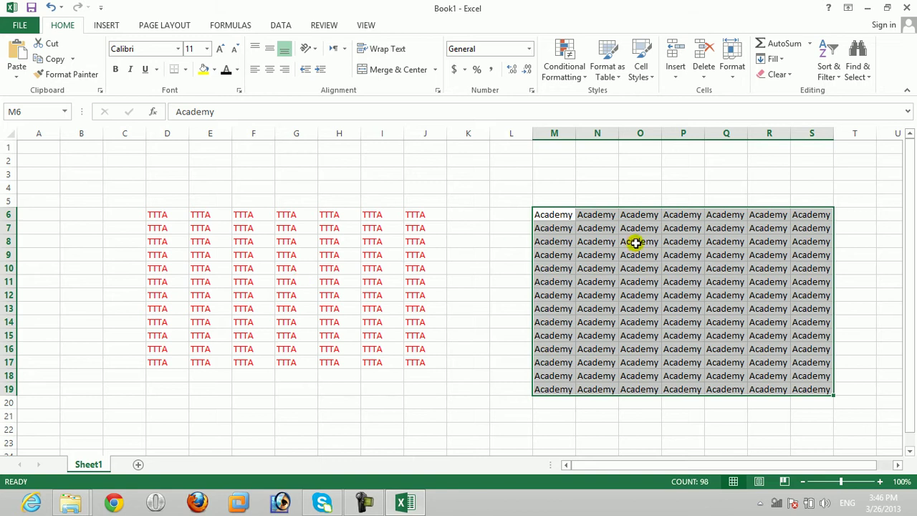
mouse_move(171, 216)
left_mouse_down()
mouse_move(255, 245)
mouse_move(409, 363)
left_mouse_up()
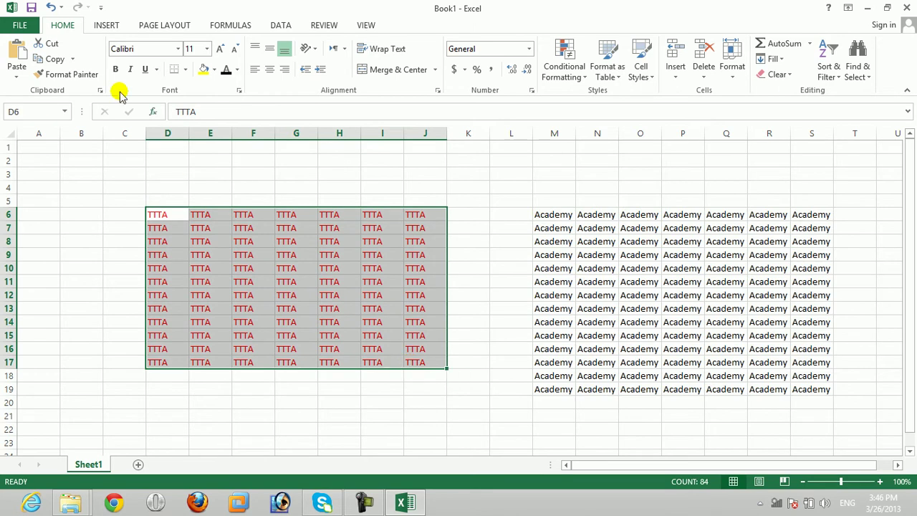
Apply the TTTA block's red font to the Academy block M6:S19 with Format Painter
left_click(56, 59)
left_click(63, 76)
left_click_drag(159, 212, 416, 364)
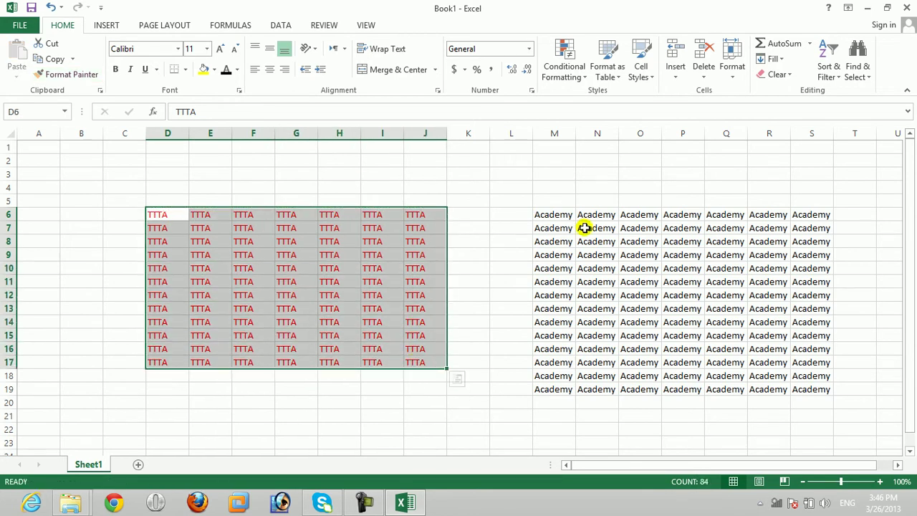
left_click(50, 59)
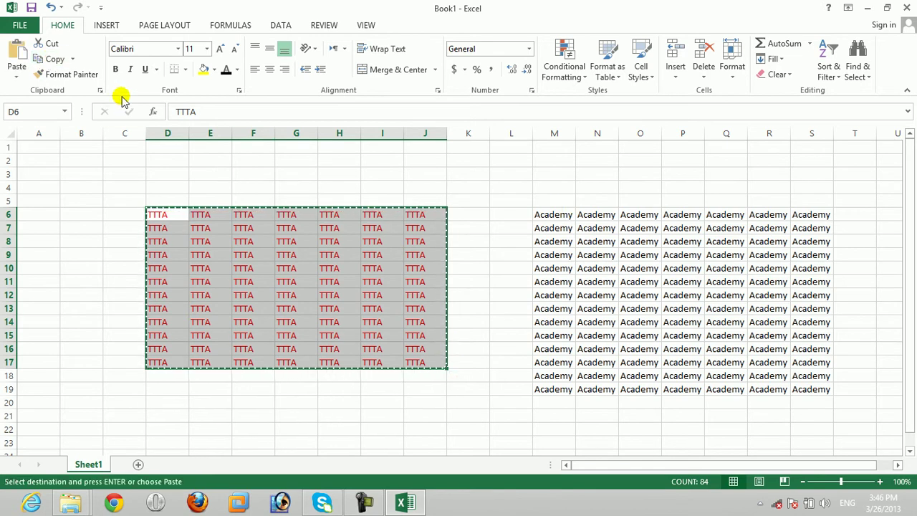
left_click(61, 74)
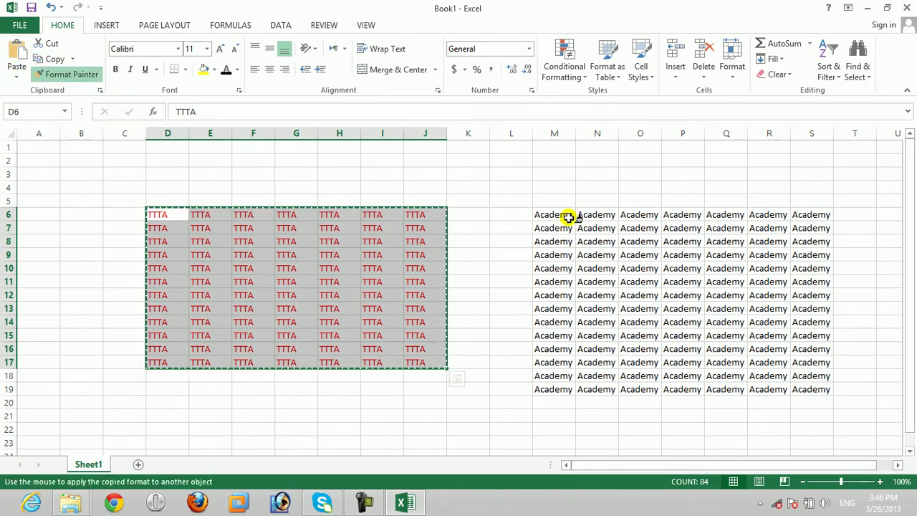
left_click_drag(543, 212, 831, 389)
Clear both the TTTA block and the Academy block using Ctrl+A and Delete
left_click(288, 270)
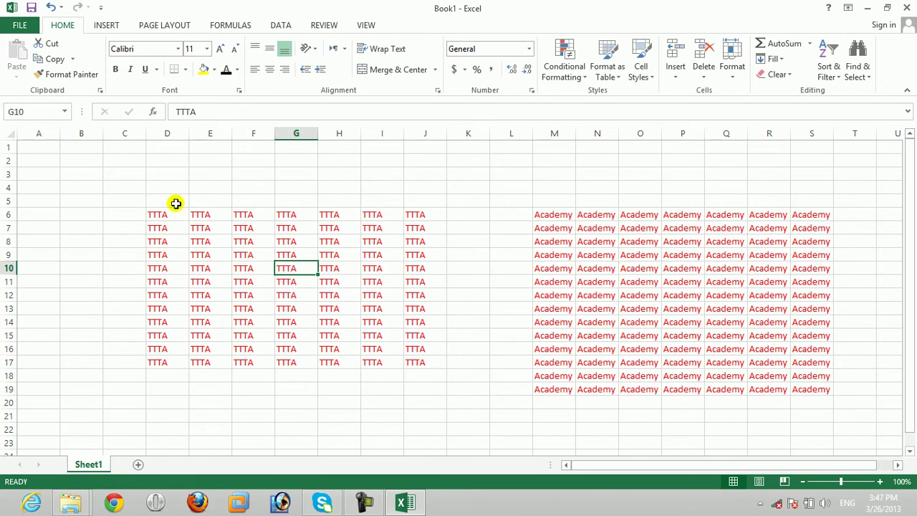
key("ctrl+a")
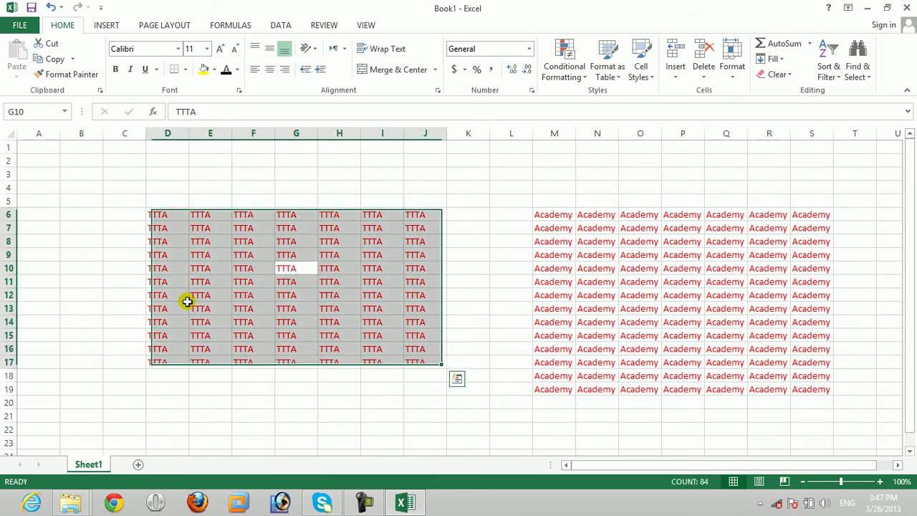
key("Delete")
left_click(579, 214)
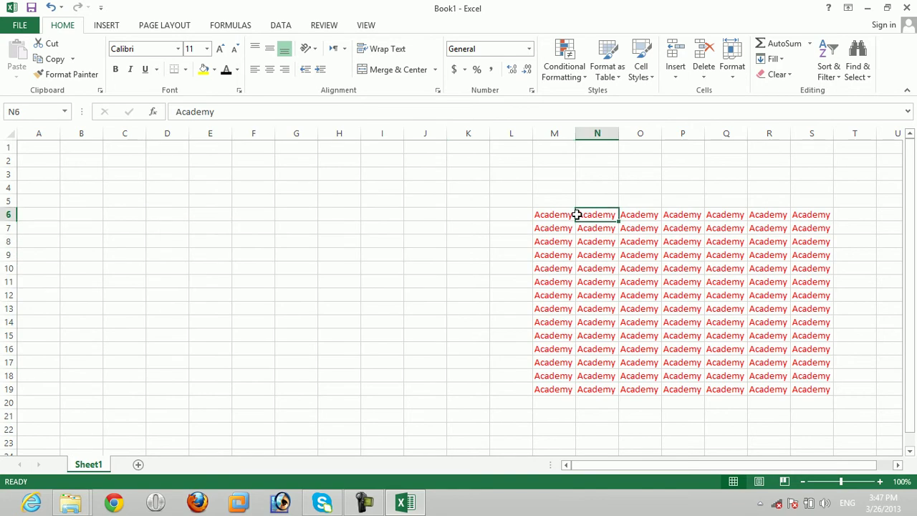
key("ctrl+a")
key("Delete")
left_click(245, 202)
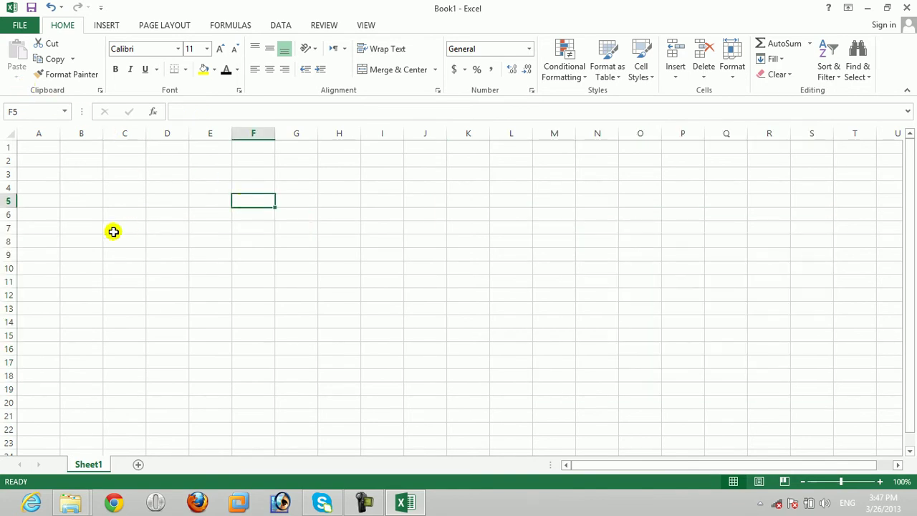
Enter Sun, Mon and Tue in cells B5 to B7
left_click(93, 187)
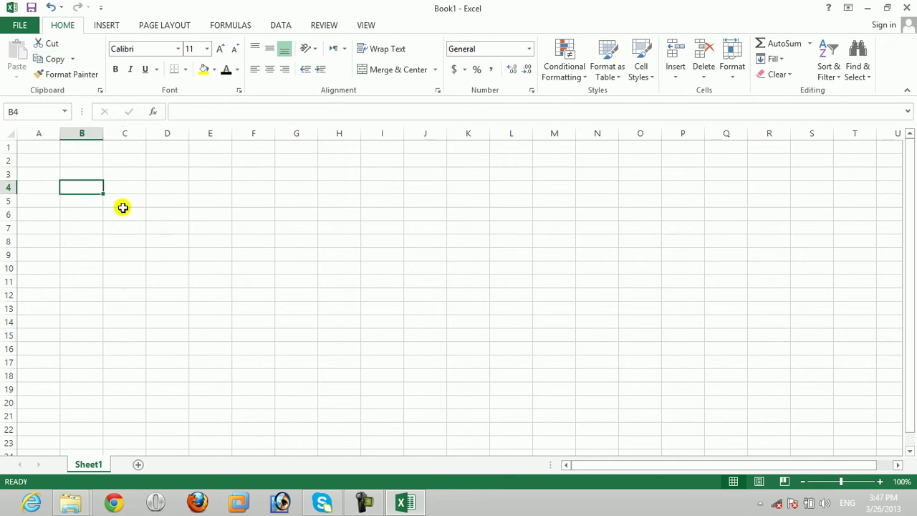
left_click(96, 206)
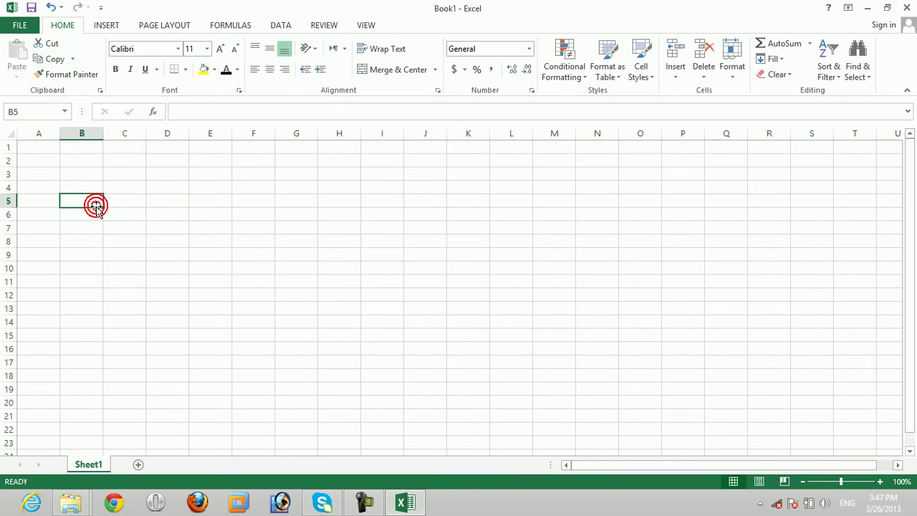
type("S")
key("Return")
type("Mon")
key("Return")
left_click(427, 291, "shift")
type("T")
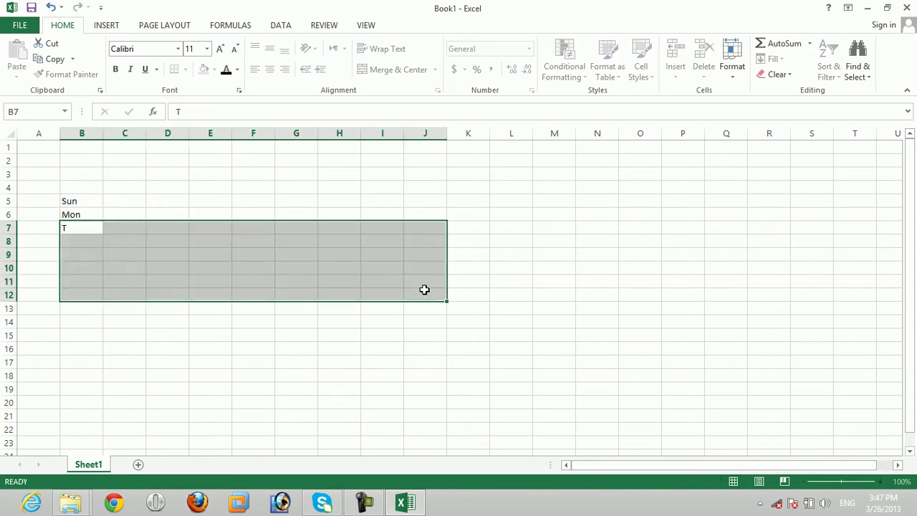
type("ue")
key("Return")
key("Up")
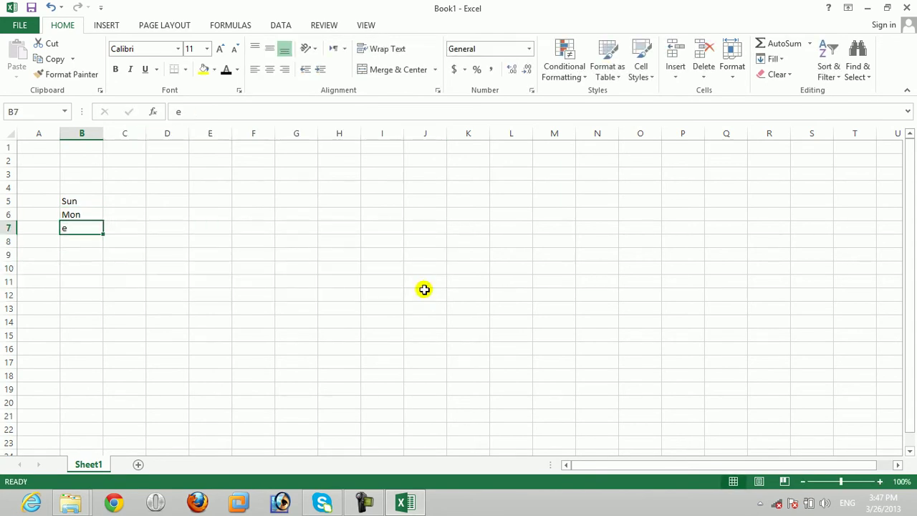
type("Tu")
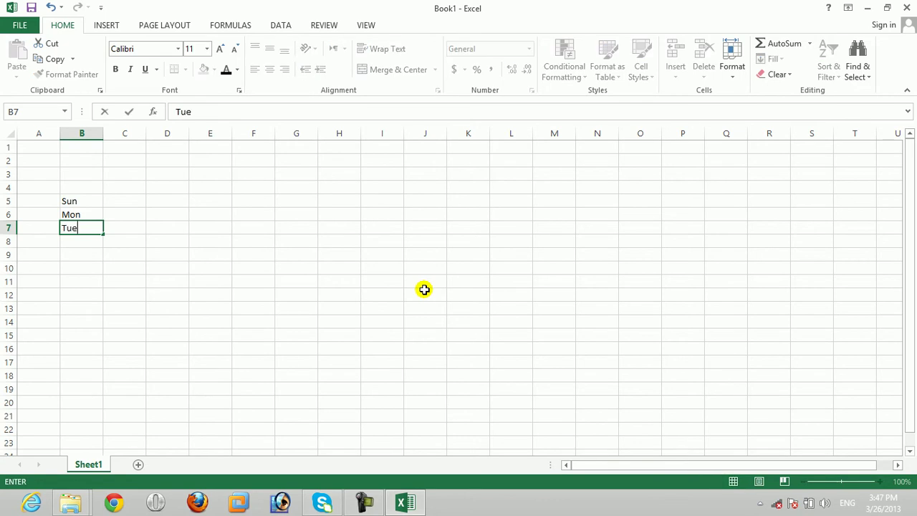
key("Return")
Enter Wed, Thur and Fri in cells B8 to B10
type("Wed")
key("Return")
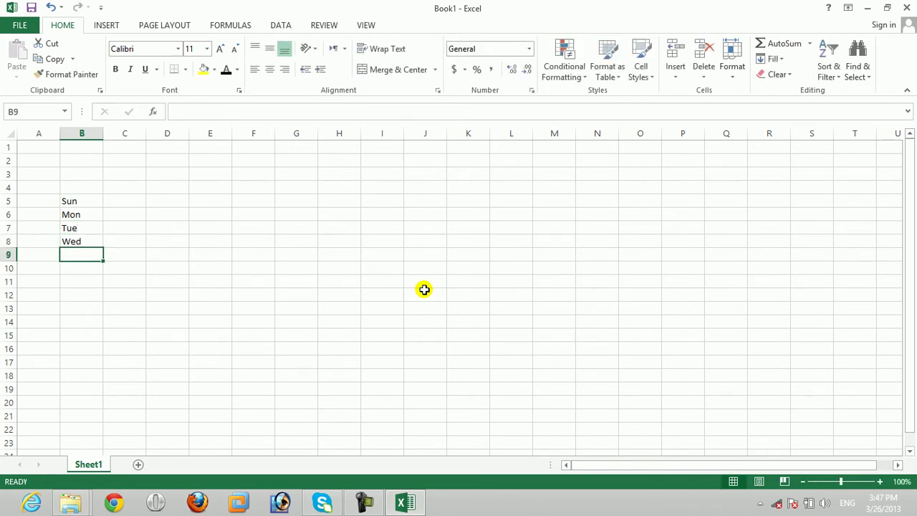
type("Thur")
key("Return")
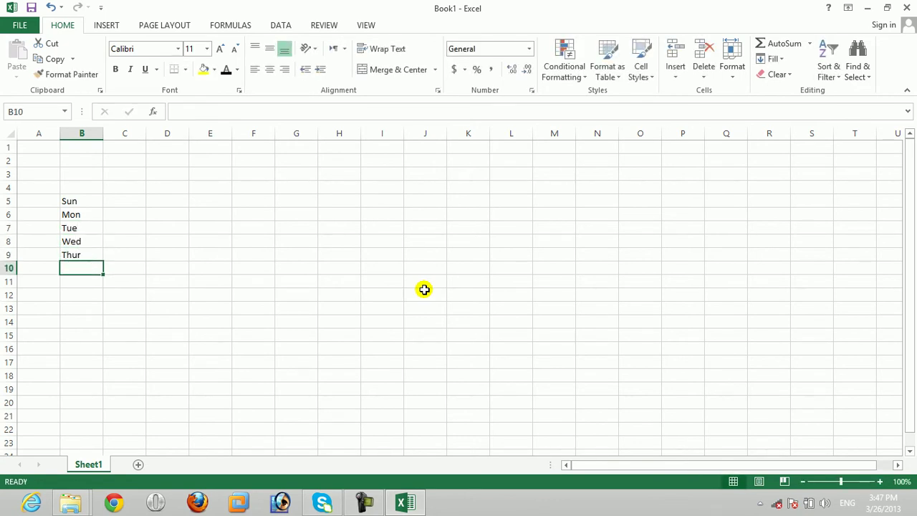
type("F")
key("Return")
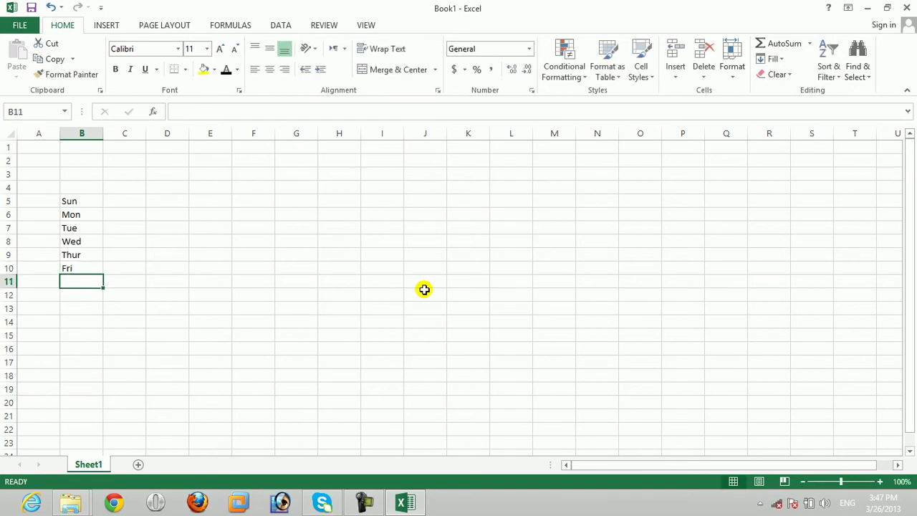
key("Up")
key("Up")
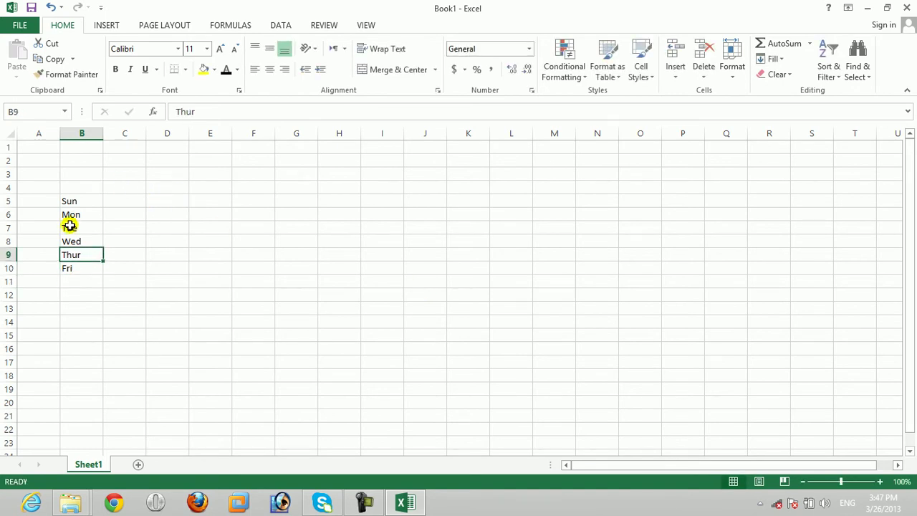
Add a new worksheet Sheet2, then type Sat in Sheet1 cell B4 above Sun
left_click(79, 190)
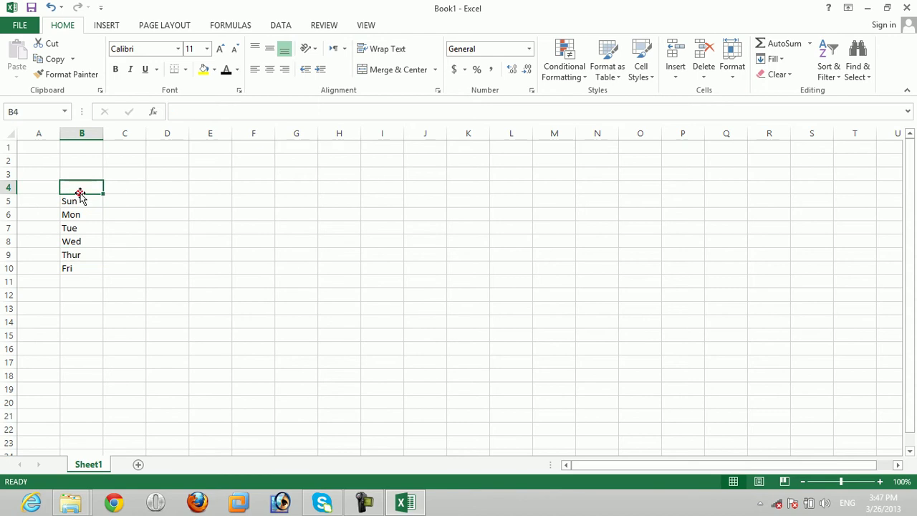
left_click(152, 464)
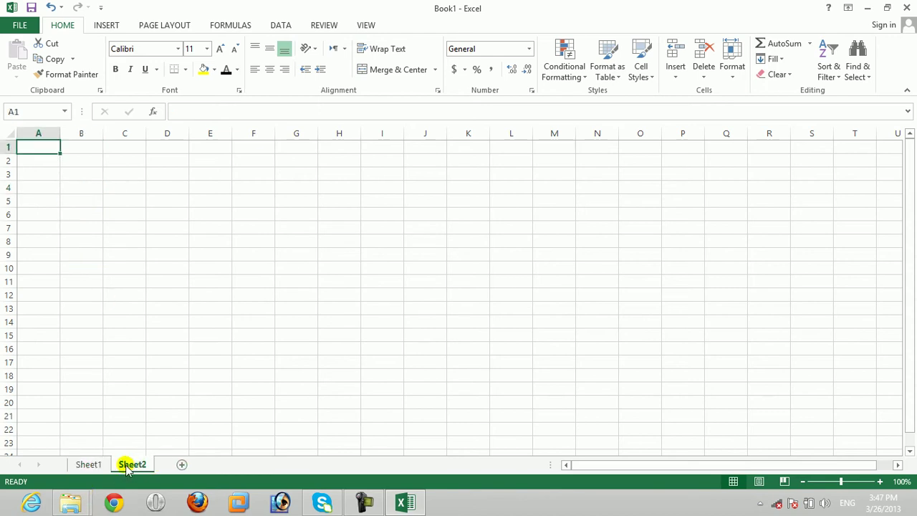
left_click(73, 170)
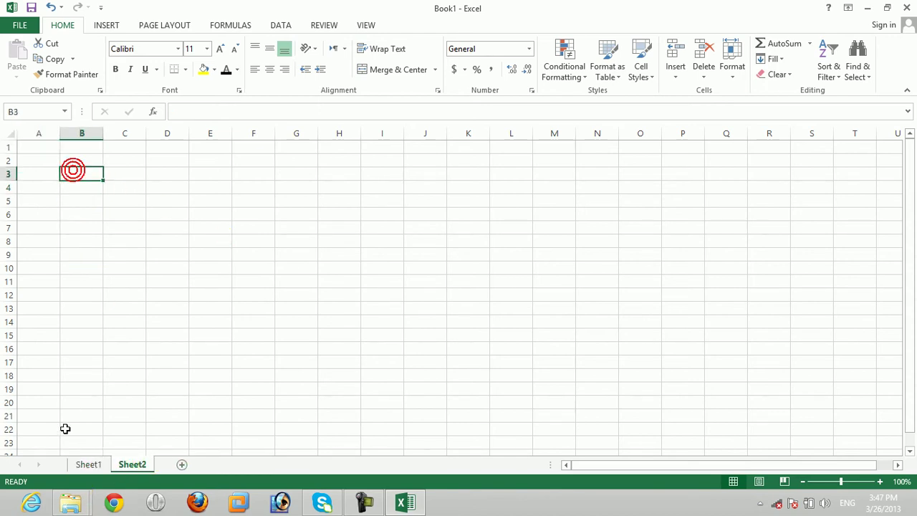
left_click(89, 464)
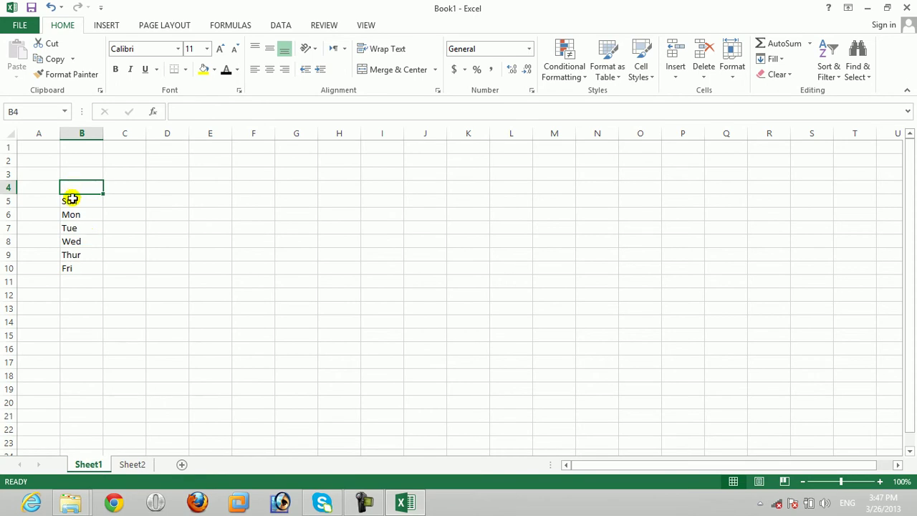
type("Sat")
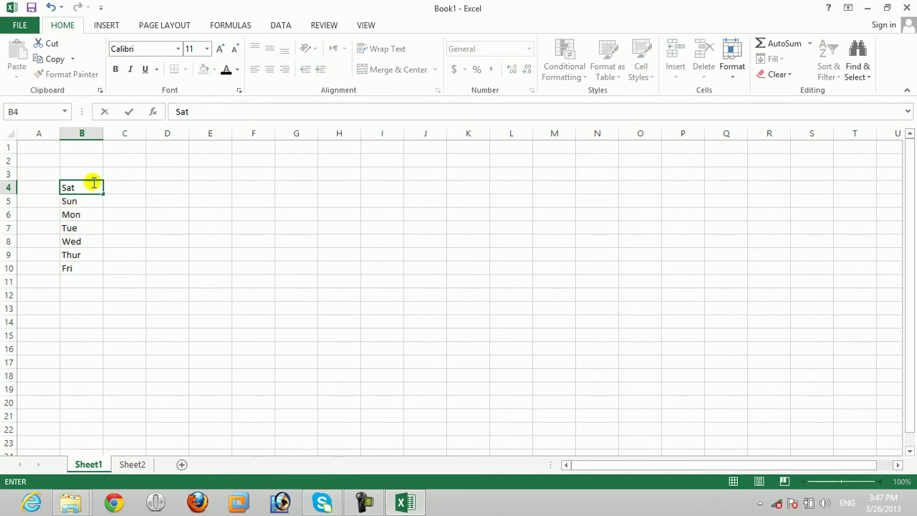
left_click(196, 187)
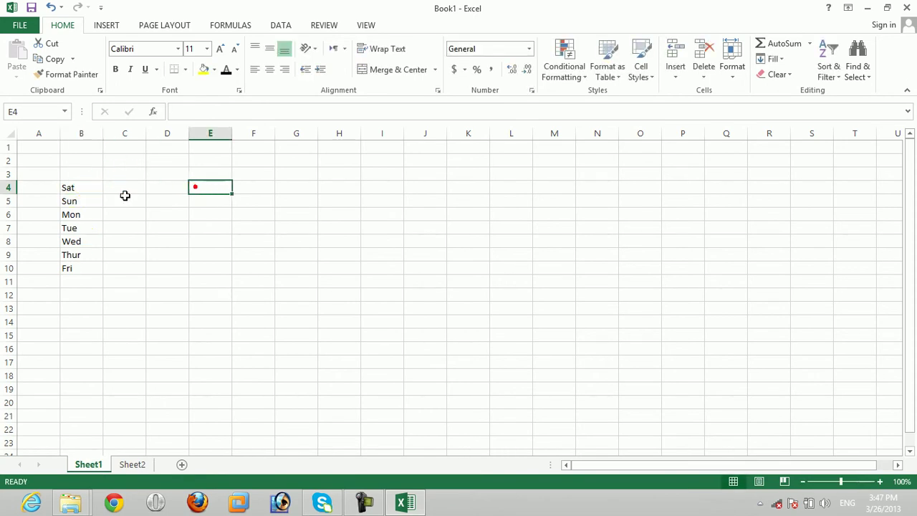
left_click(72, 187)
Copy Sat and paste it into Sheet2 cell B3
left_click(56, 62)
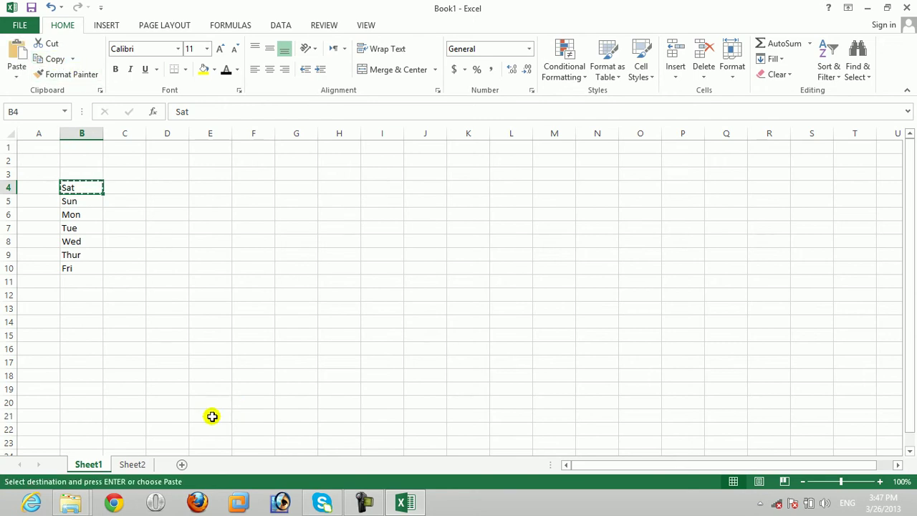
left_click(136, 466)
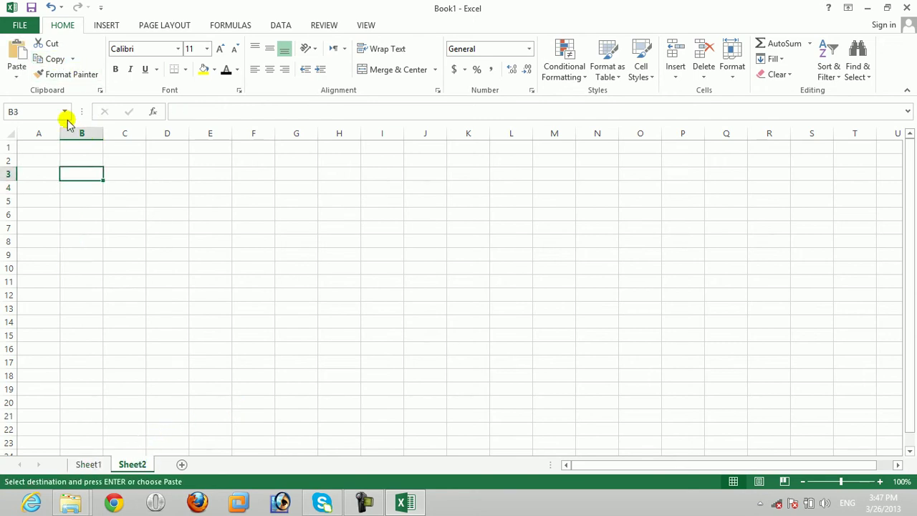
left_click(10, 78)
left_click(10, 78)
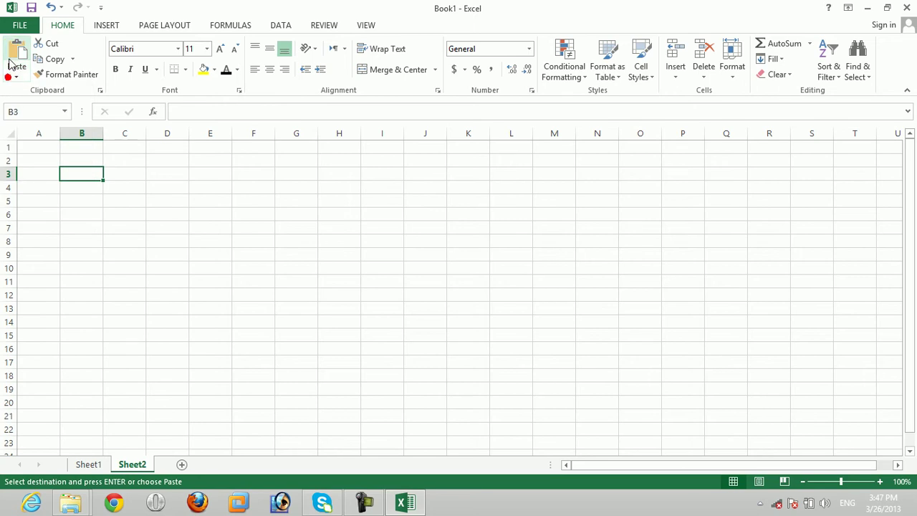
left_click(16, 50)
left_click(251, 198)
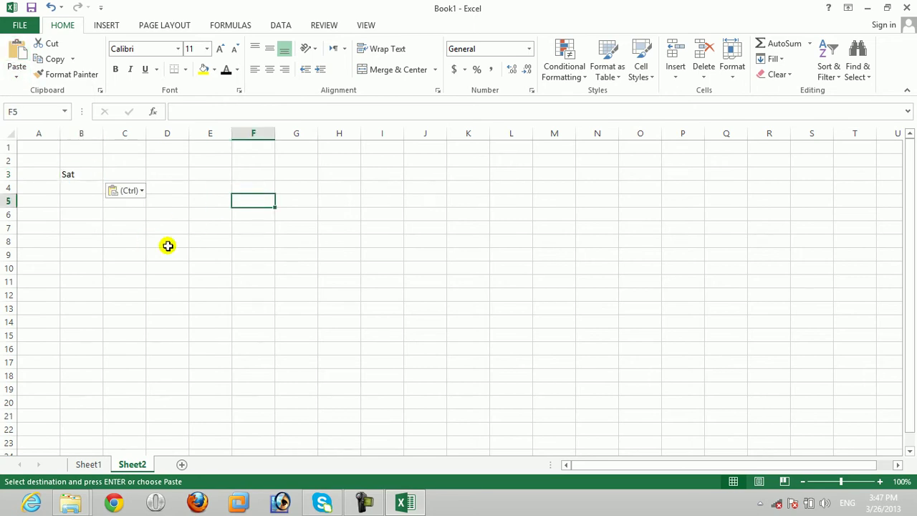
left_click(73, 186)
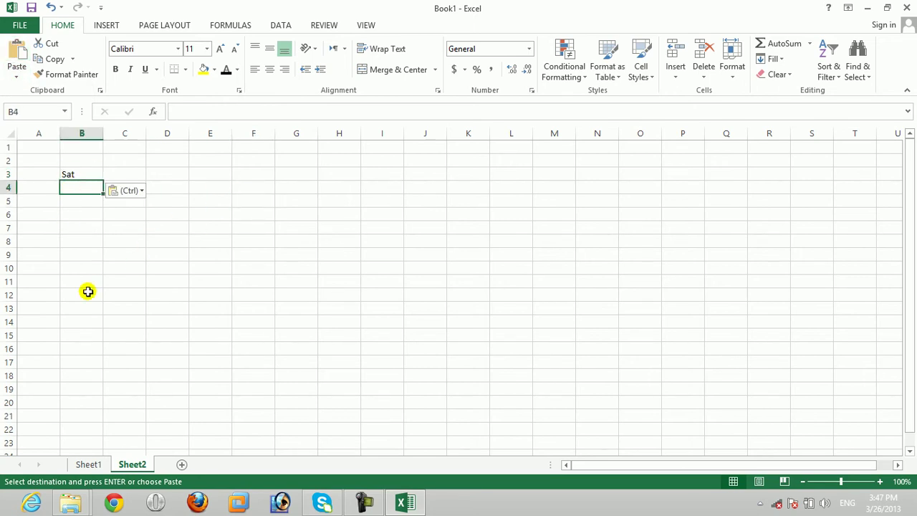
Copy Sun from Sheet1 B5 into Sheet2 cell B4
left_click(88, 465)
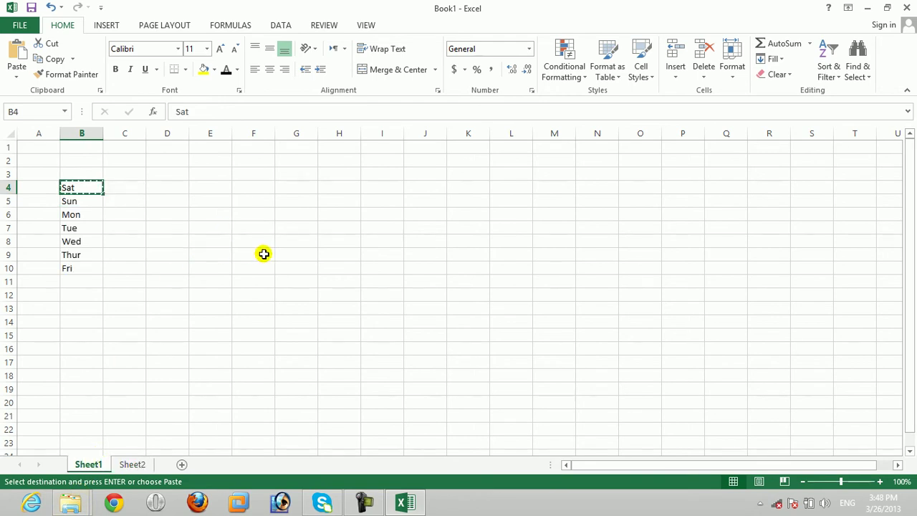
left_click(79, 207)
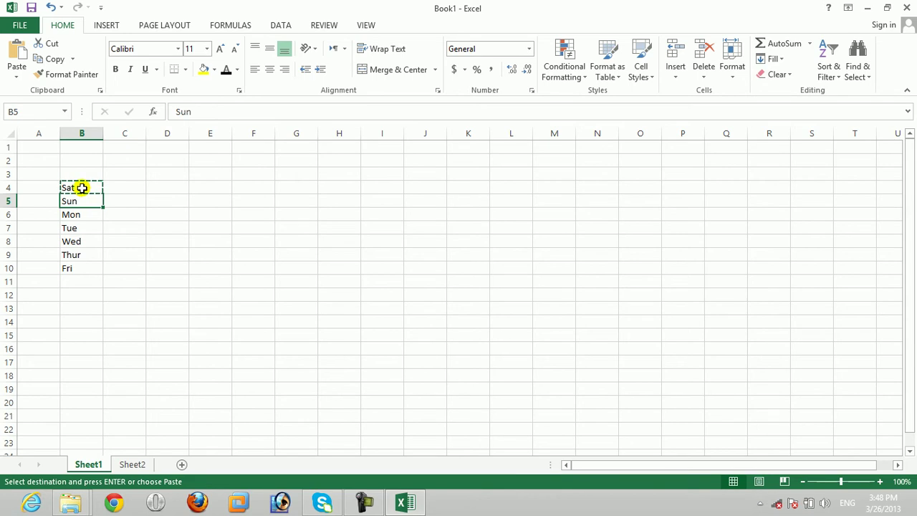
left_click(49, 59)
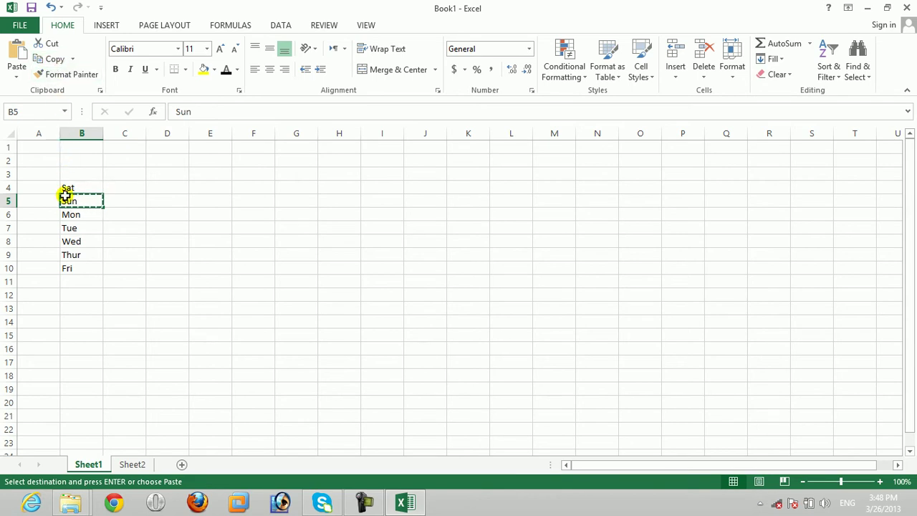
left_click(131, 464)
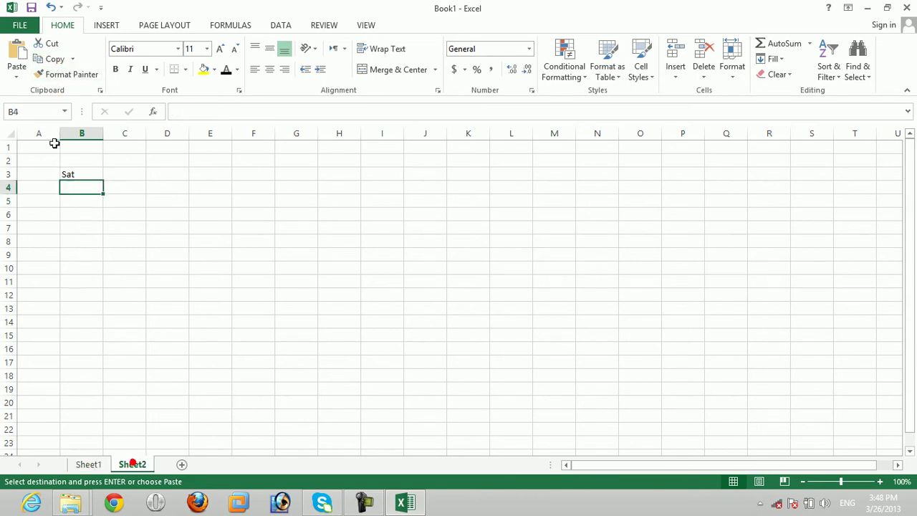
left_click(17, 57)
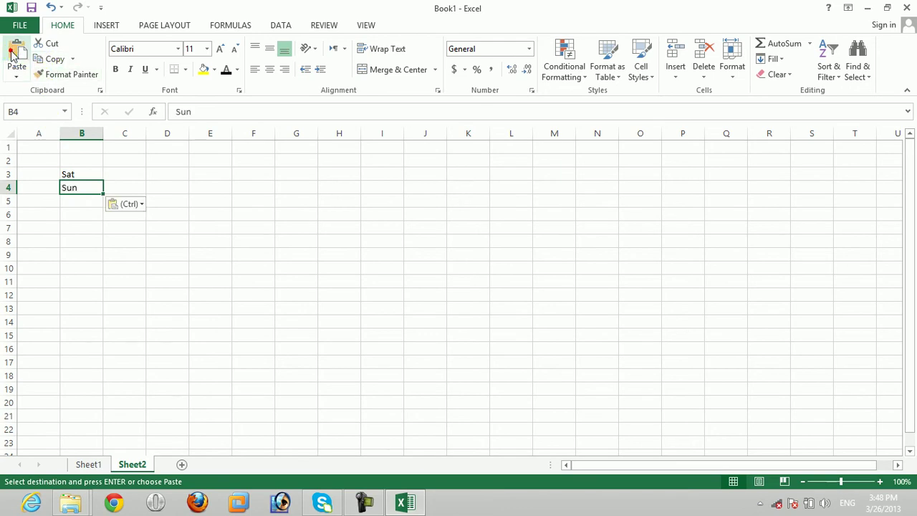
left_click(76, 203)
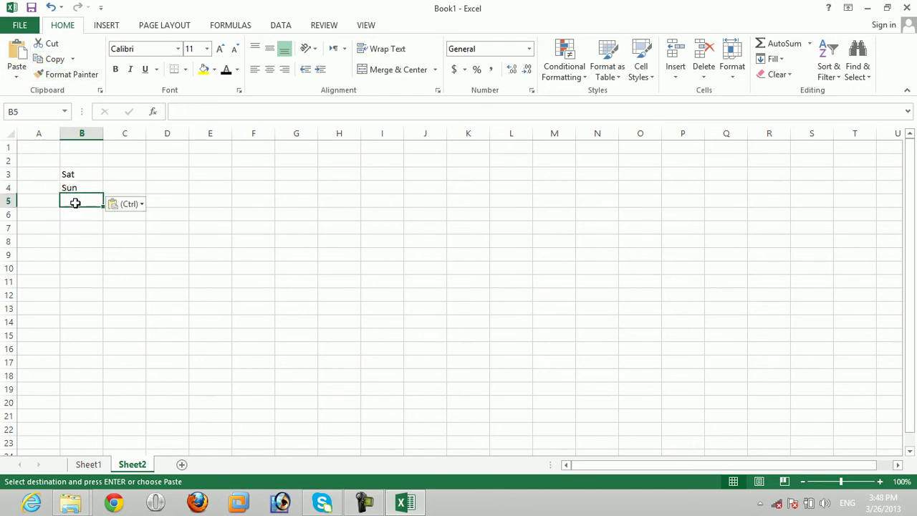
Add a third worksheet, Sheet3, and return to Sheet1
left_click(181, 465)
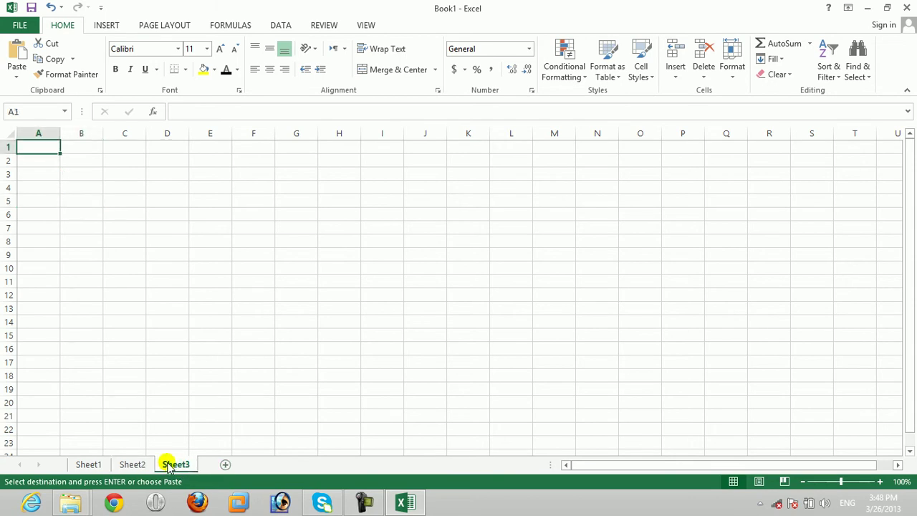
left_click(112, 186)
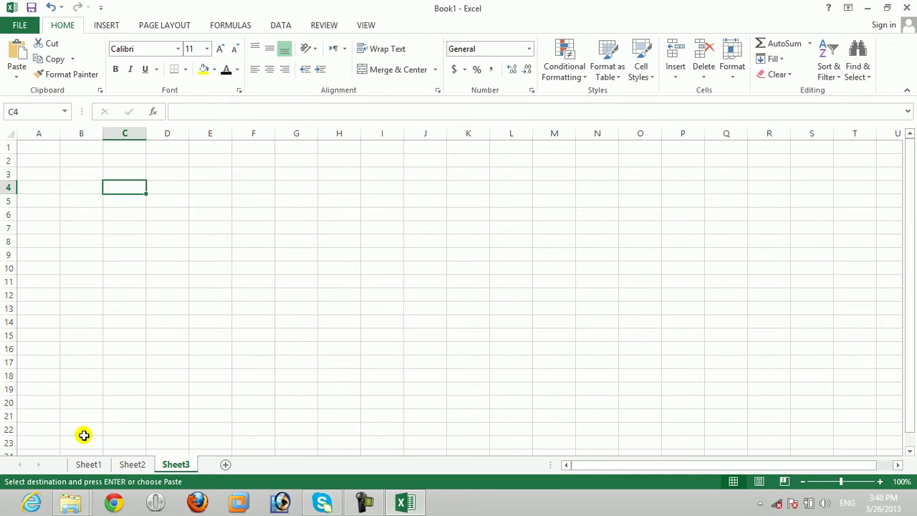
left_click(86, 464)
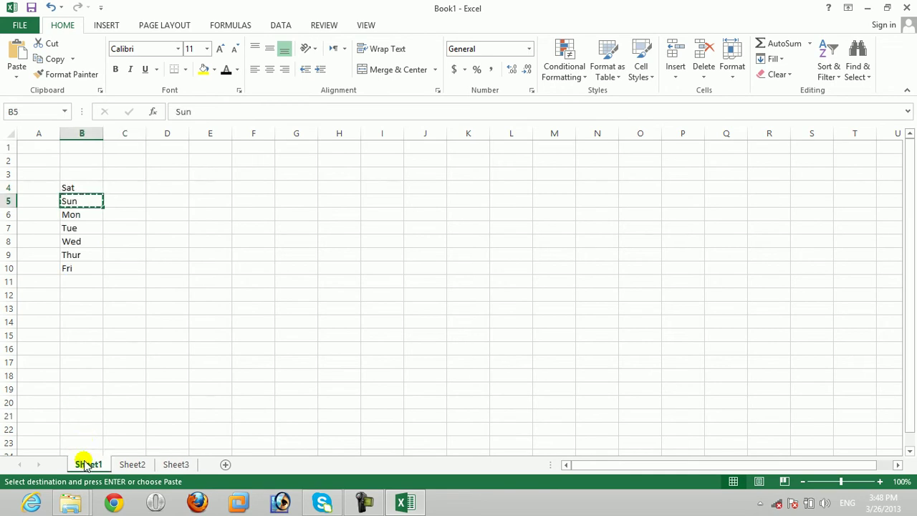
left_click(77, 190)
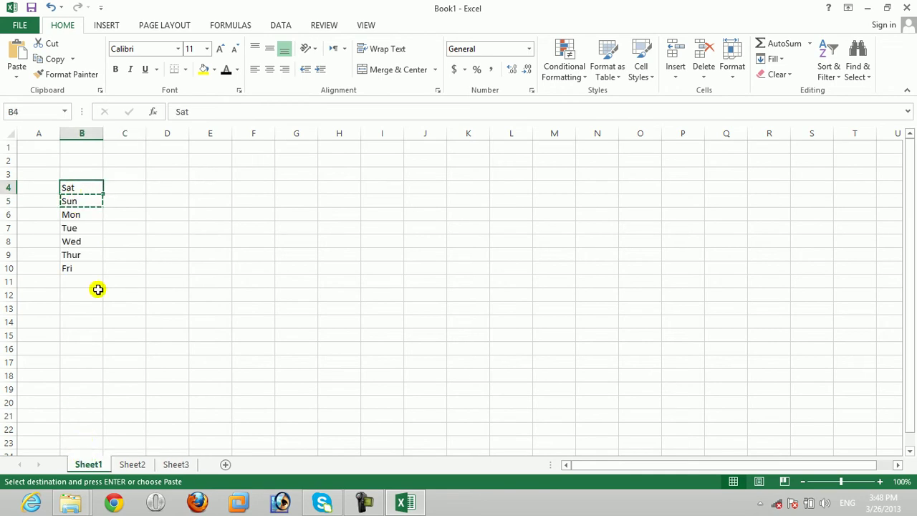
left_click(177, 465)
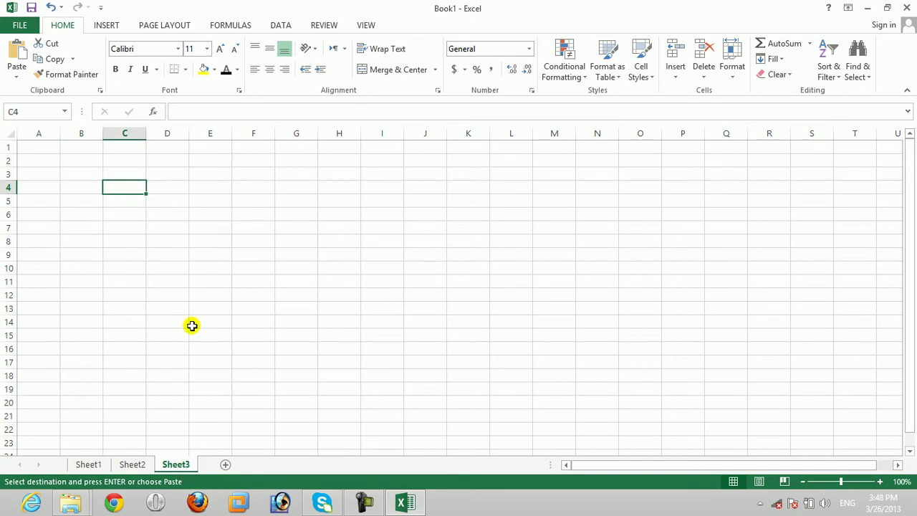
left_click(89, 464)
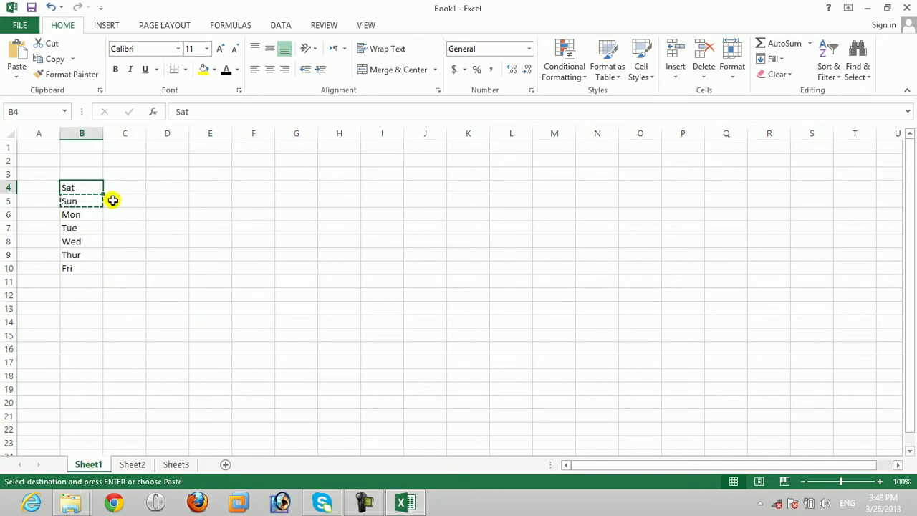
Empty the Office Clipboard, then collect Sat, Sun and Mon into it
left_click(101, 91)
left_click(85, 166)
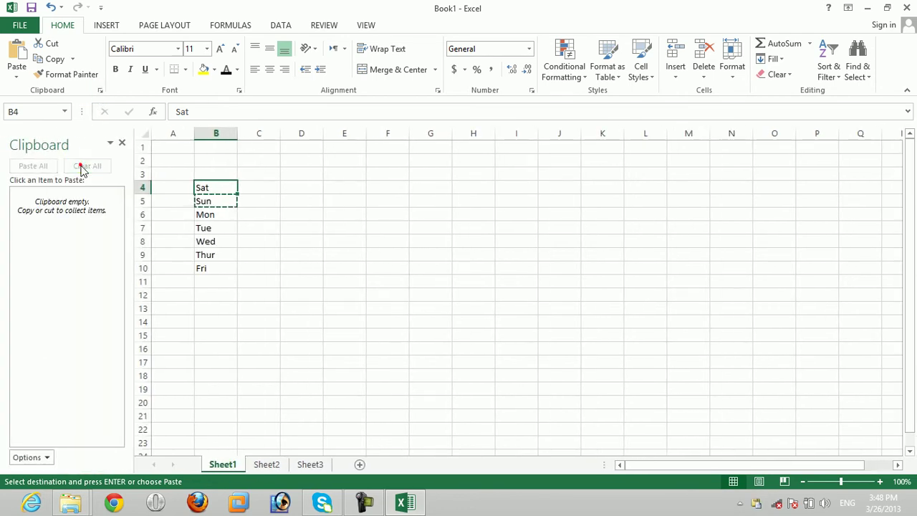
left_click(46, 60)
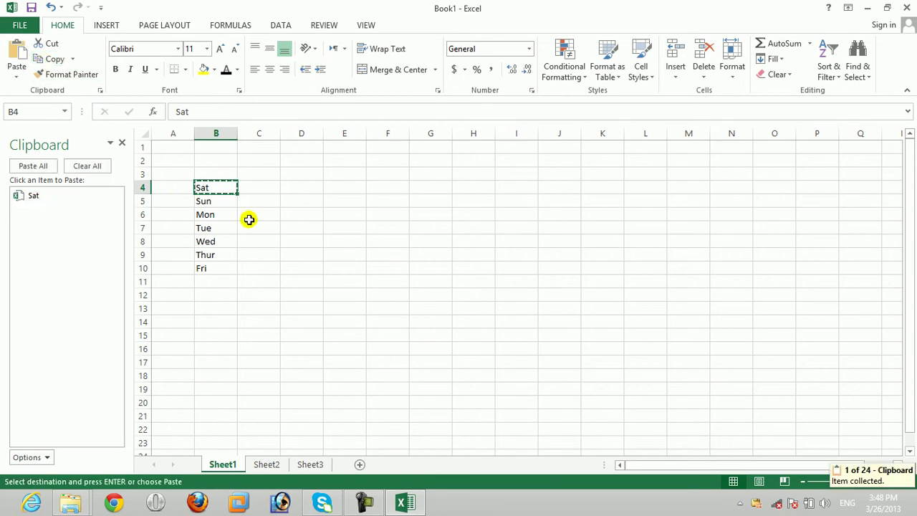
left_click(206, 204)
left_click(47, 59)
left_click(204, 218)
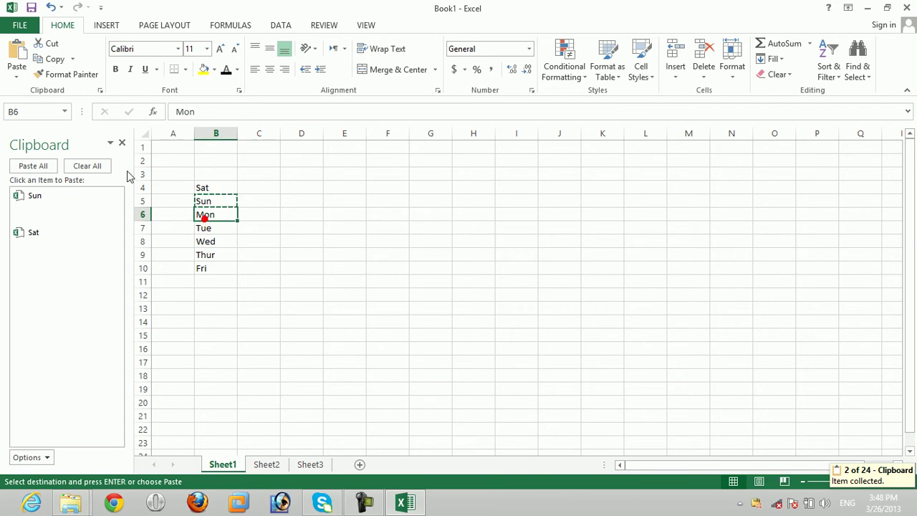
left_click(201, 227)
Collect Tue, Wed, Thur and Fri onto the Office Clipboard as separate items
left_click(54, 60)
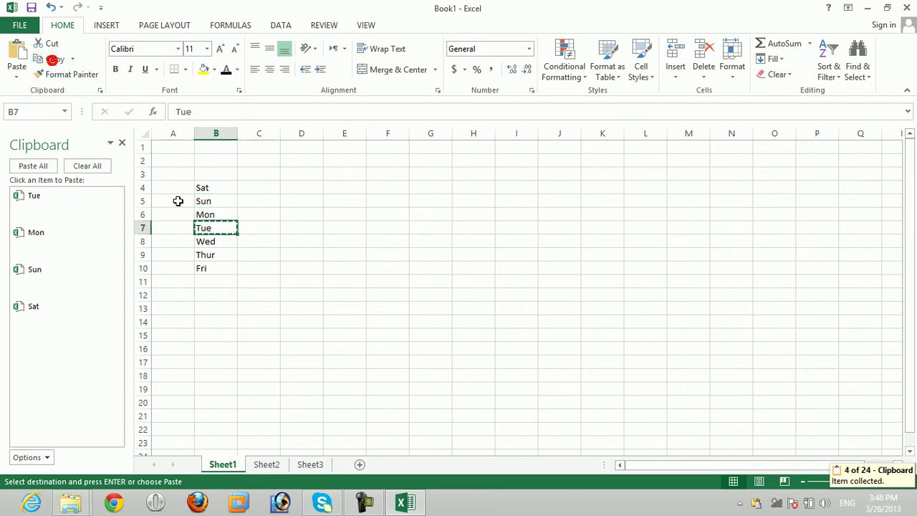
left_click(206, 242)
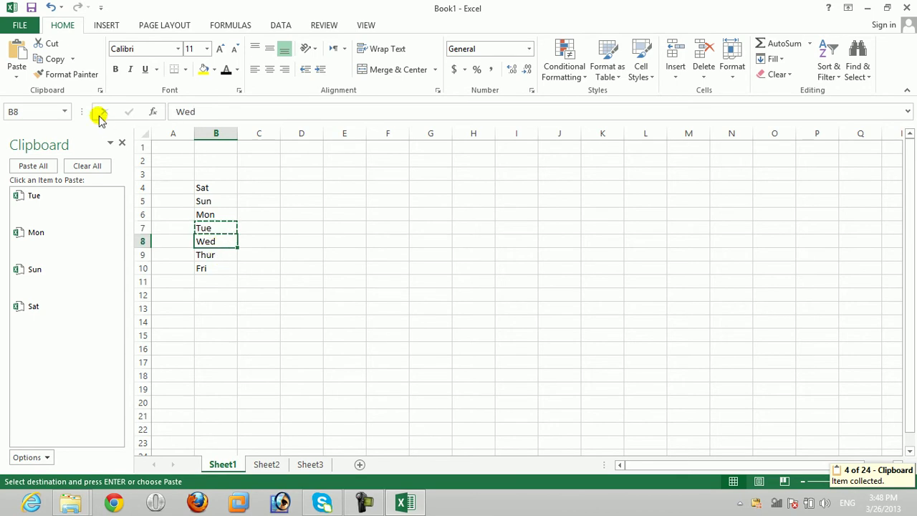
left_click(51, 61)
left_click(211, 256)
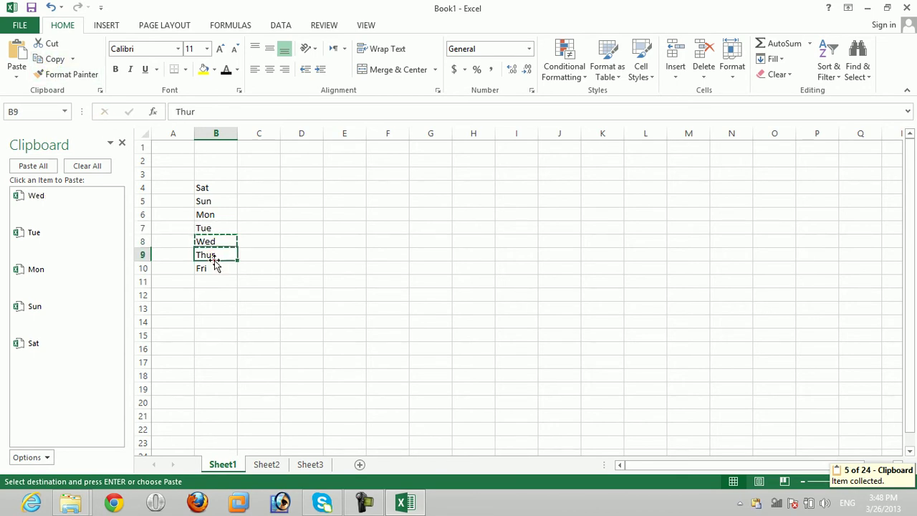
left_click(52, 60)
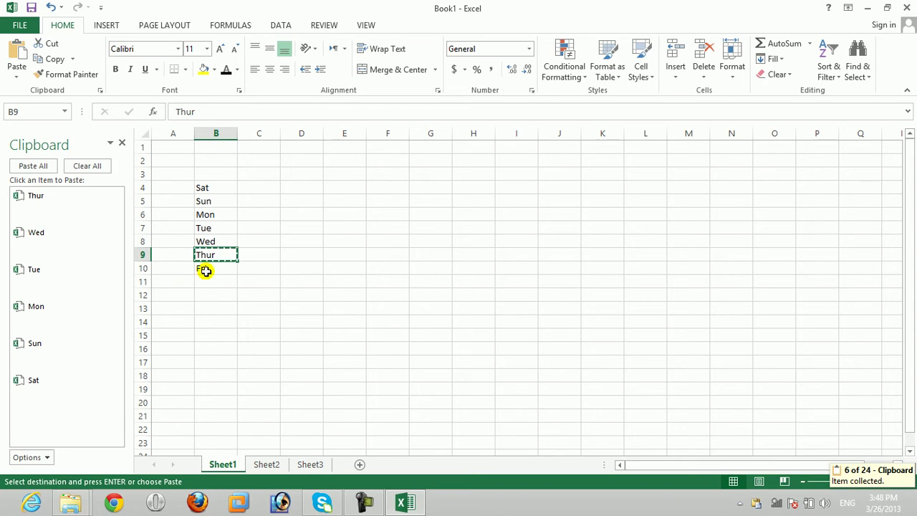
left_click(205, 268)
left_click(52, 59)
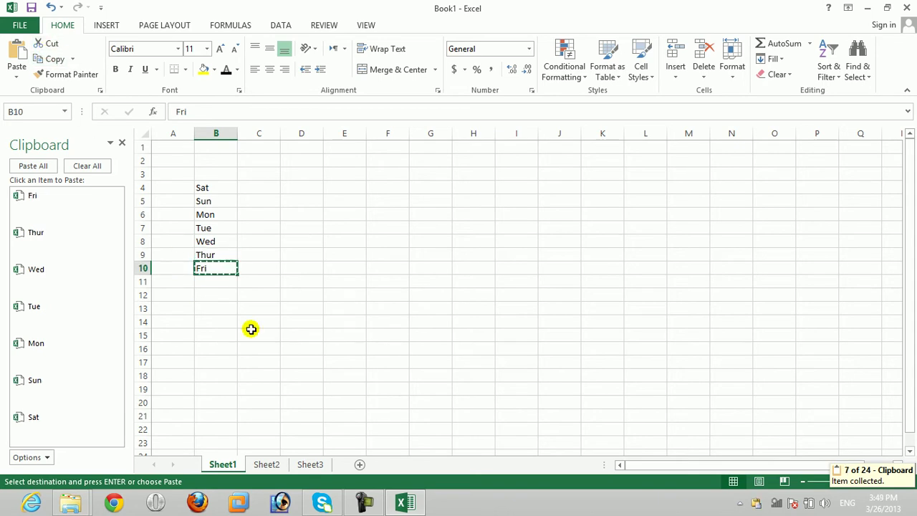
left_click(309, 464)
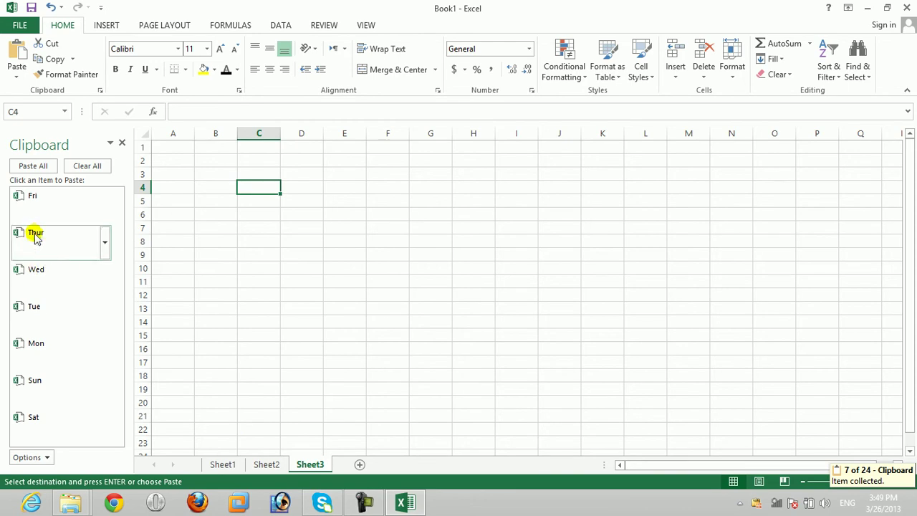
Paste Sat, Sun and Mon from the clipboard into Sheet3 cells C4:C6
left_click(44, 423)
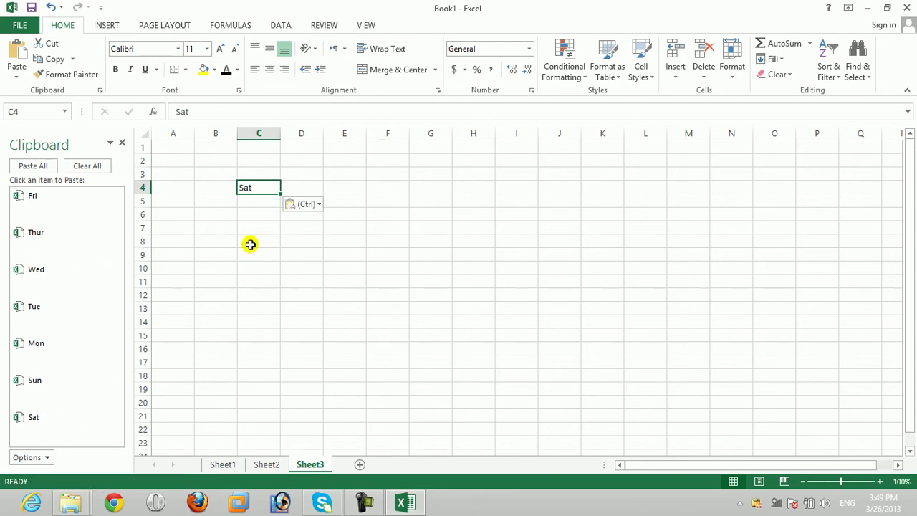
left_click(254, 199)
left_click(34, 394)
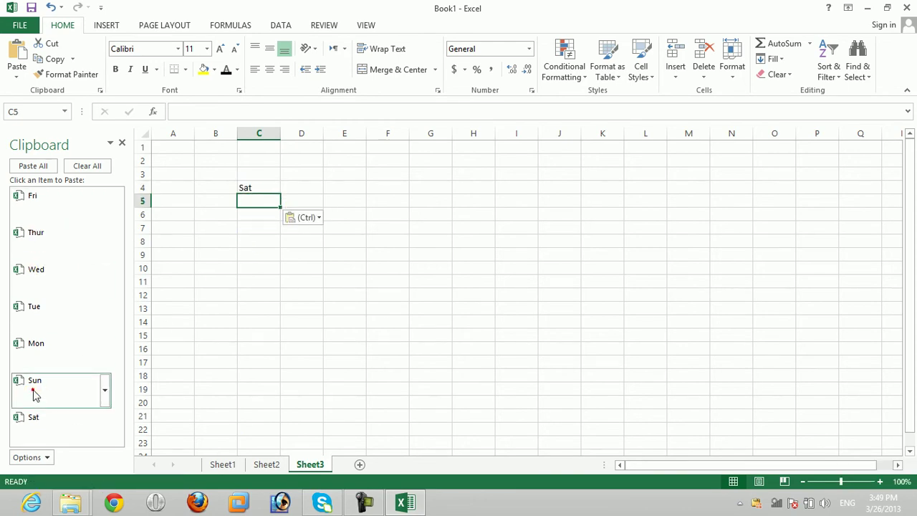
left_click(259, 214)
left_click(22, 360)
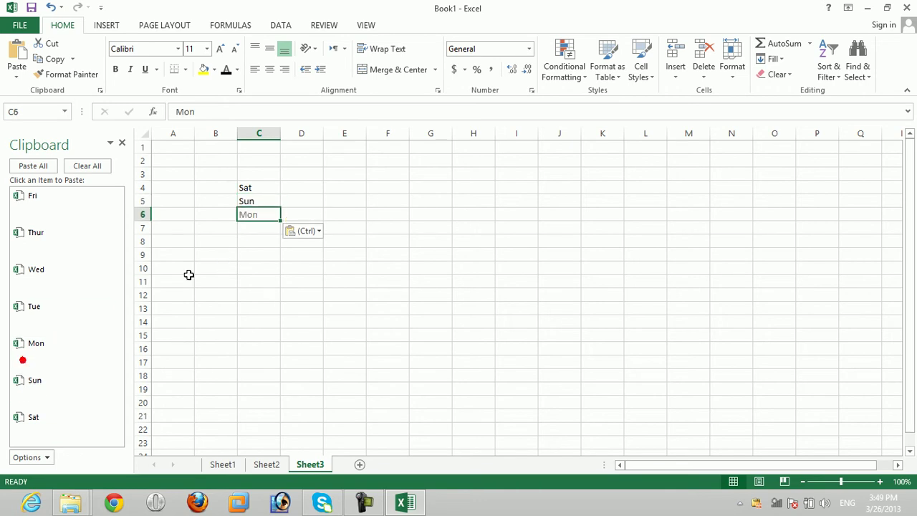
left_click(260, 230)
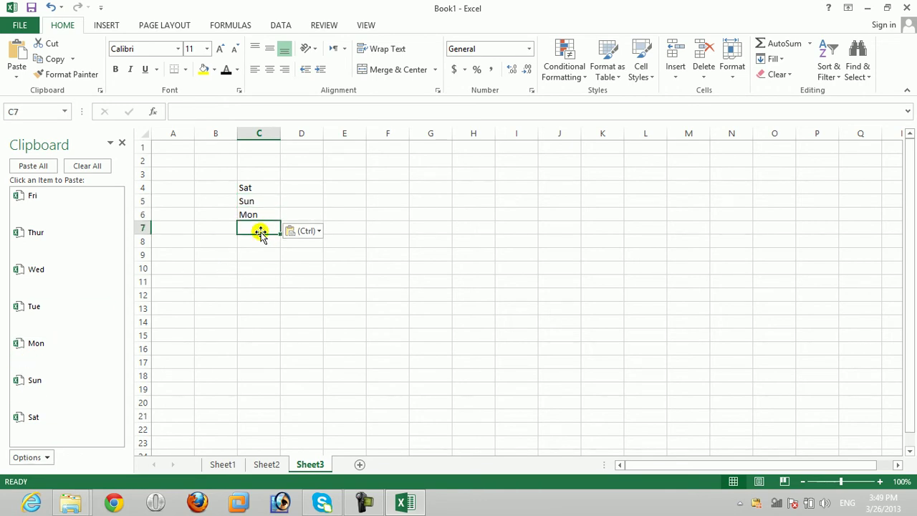
Go back to Sheet1, then over to Sheet2
left_click(215, 464)
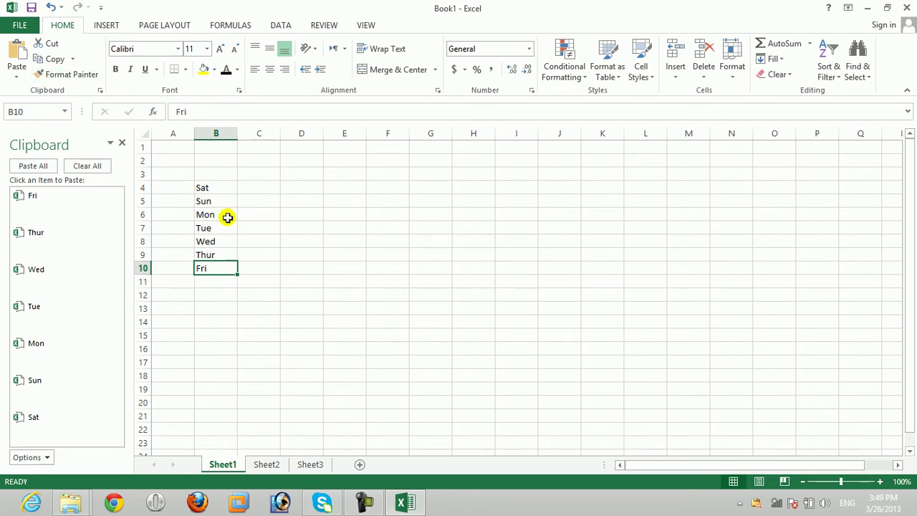
left_click(402, 239)
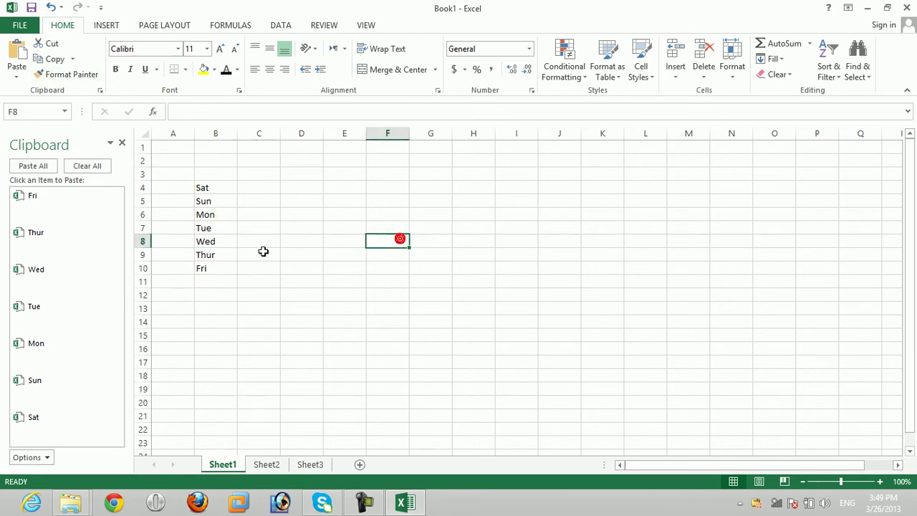
left_click(265, 465)
Paste all collected days into Sheet2 starting at D9, then delete Tue from the clipboard
left_click(304, 256)
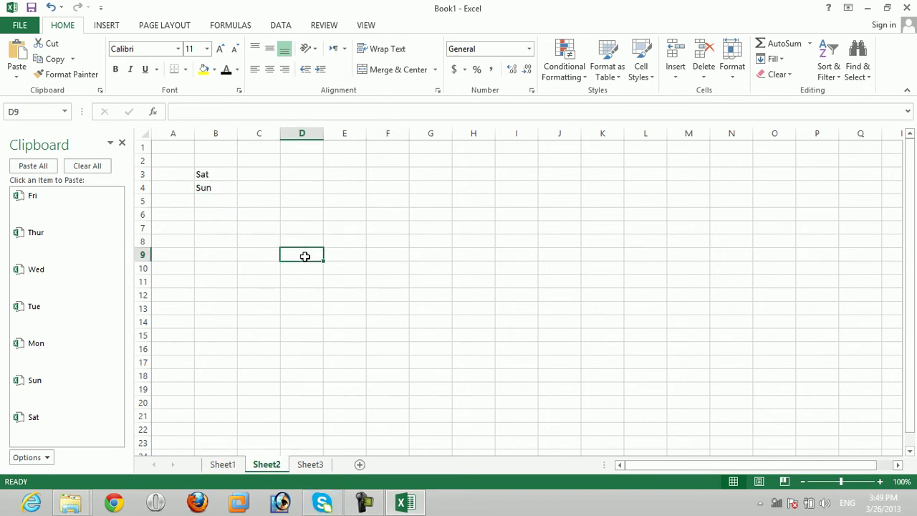
left_click(28, 168)
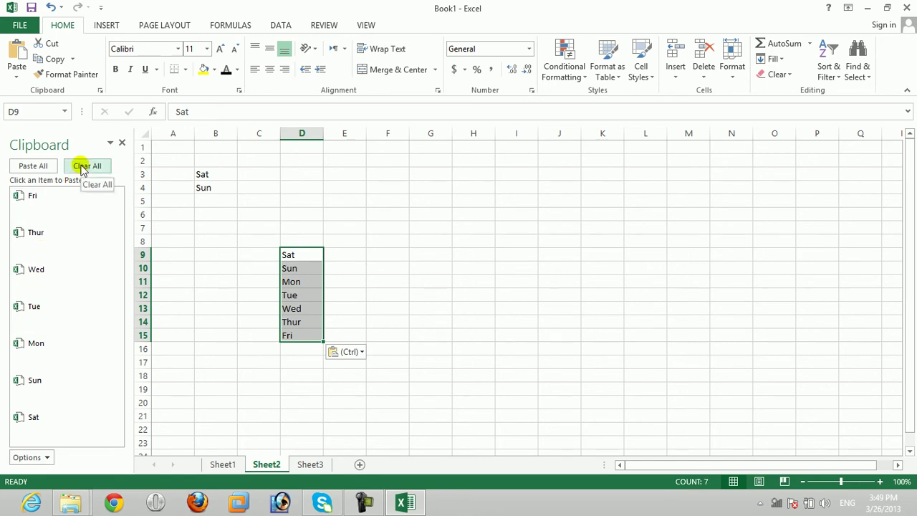
mouse_move(61, 315)
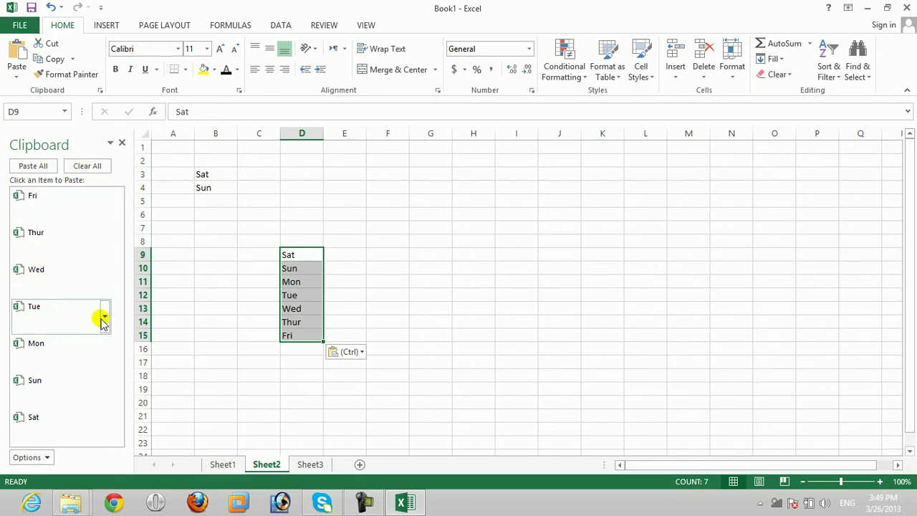
left_click(104, 317)
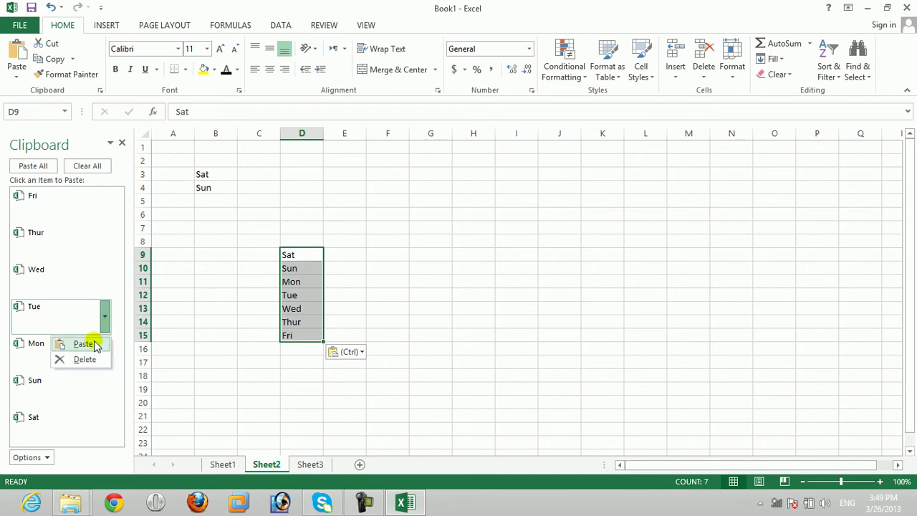
left_click(85, 359)
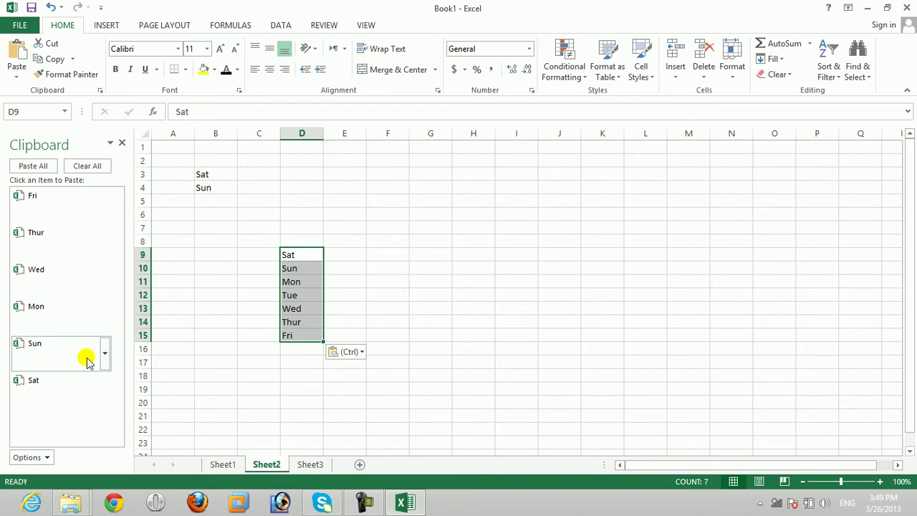
Paste Sun into D16, then clear all items and close the Clipboard pane
left_click(104, 353)
left_click(301, 349)
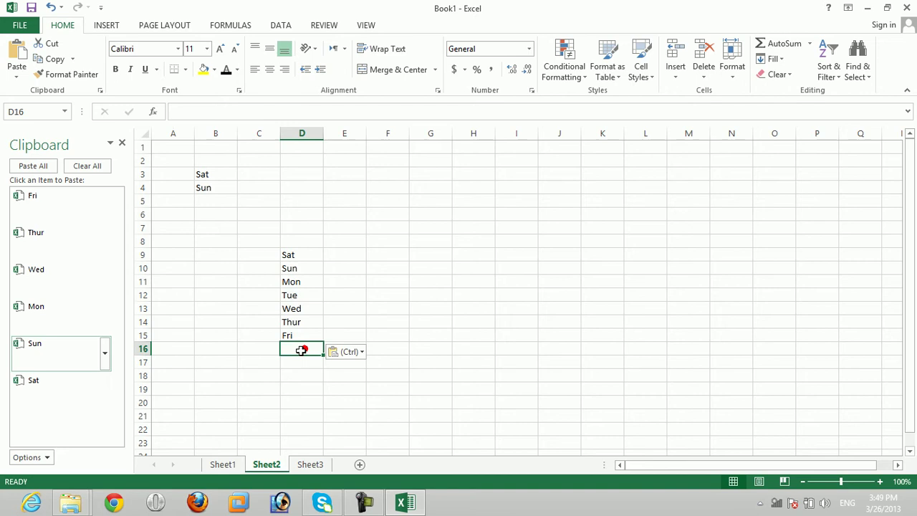
left_click(104, 351)
left_click(66, 383)
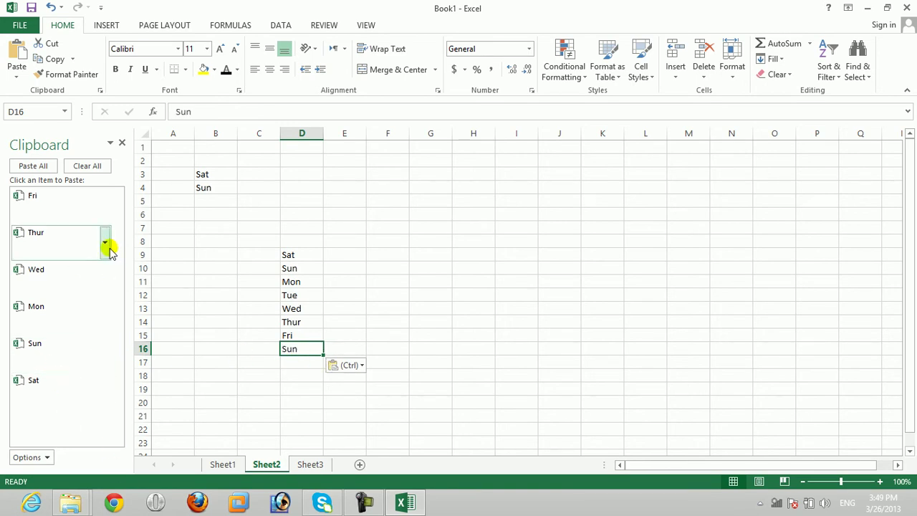
left_click(89, 166)
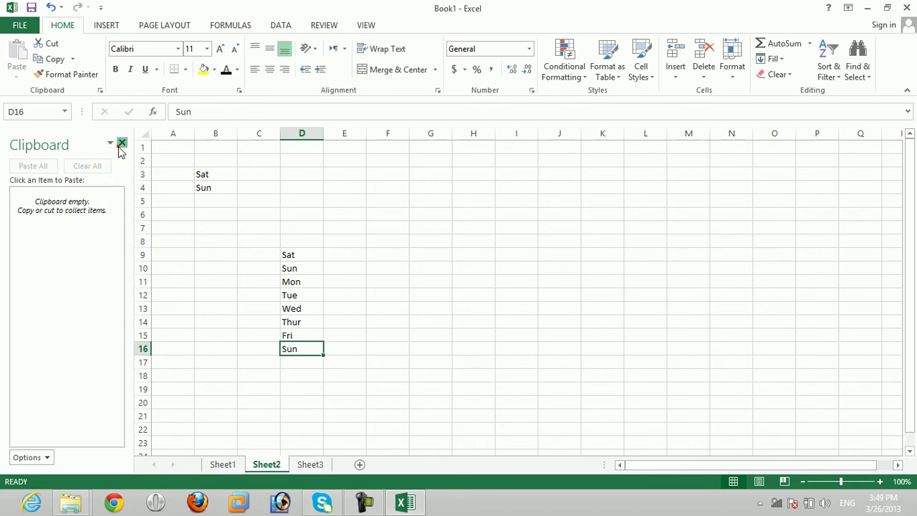
left_click(121, 145)
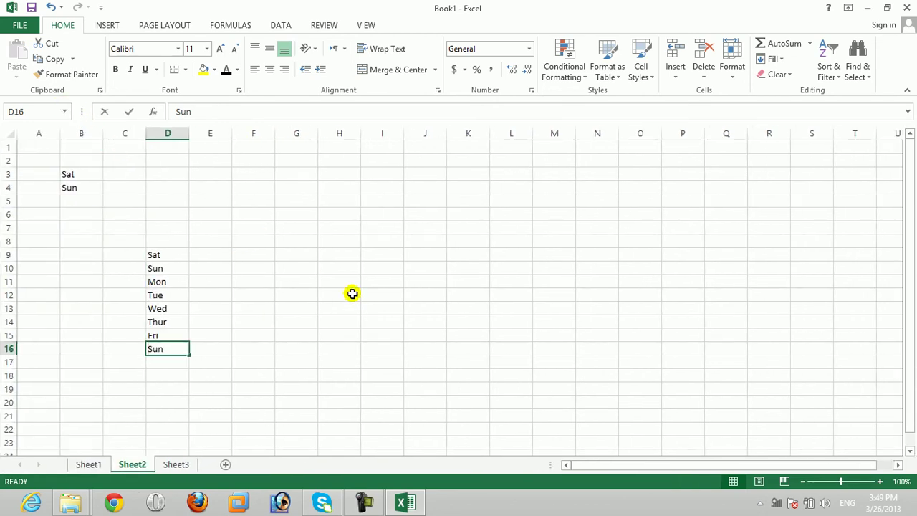
Delete the Sat–Fri day names from Sheet1 cells B4:B10
type("a")
left_click(247, 286)
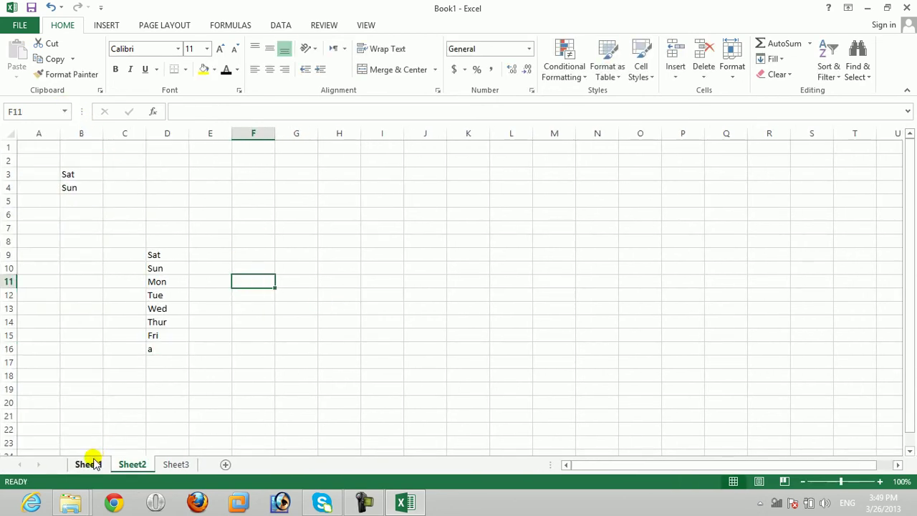
left_click(89, 463)
left_click_drag(47, 165, 128, 316)
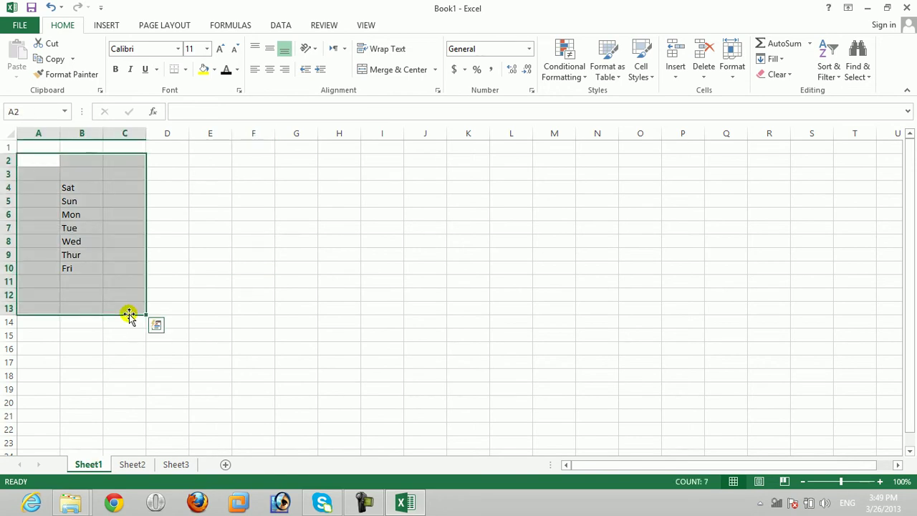
mouse_move(82, 187)
left_mouse_down()
mouse_move(69, 213)
mouse_move(92, 264)
left_mouse_up()
key("Delete")
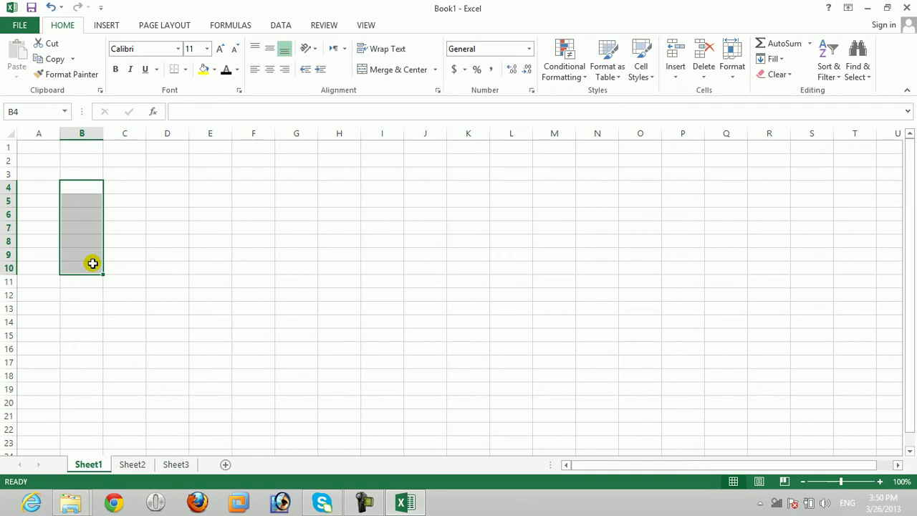
left_click(246, 174)
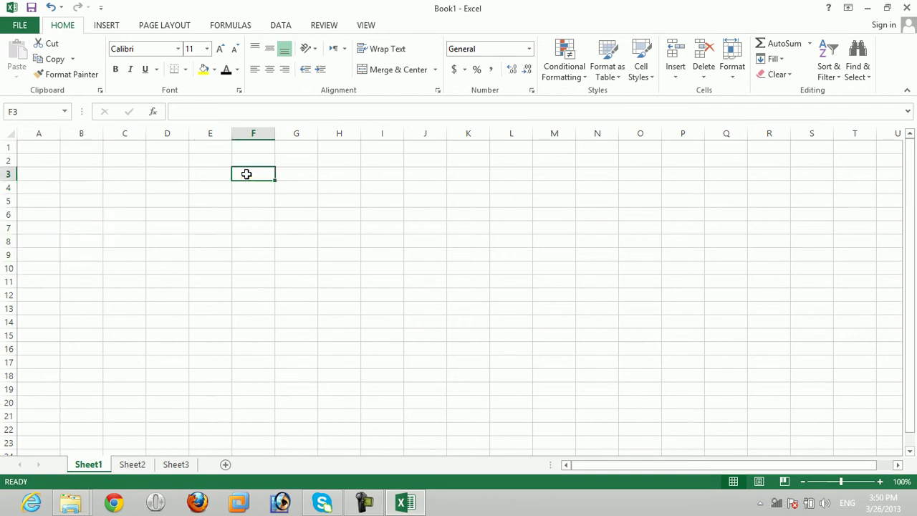
left_click(153, 182)
Fill every cell of D4:H14 with the word 'Font' in a single entry
left_click_drag(153, 182, 321, 323)
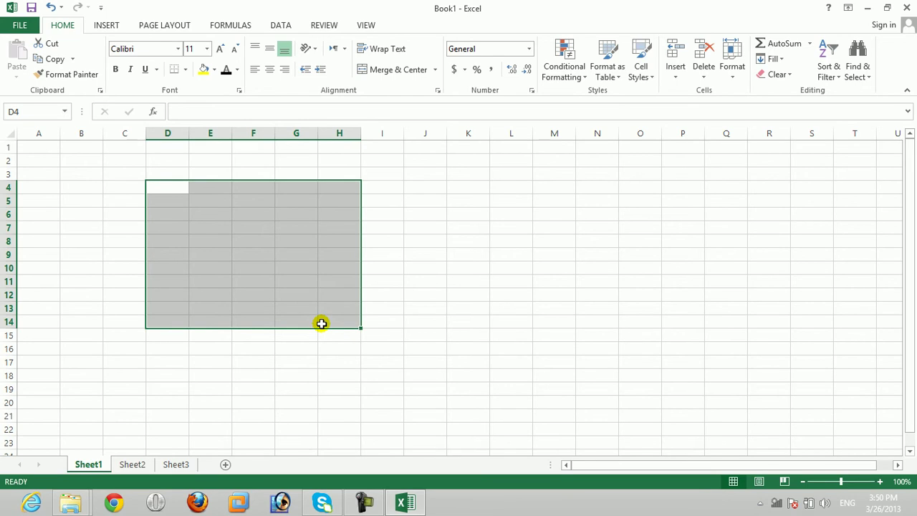
type("Font")
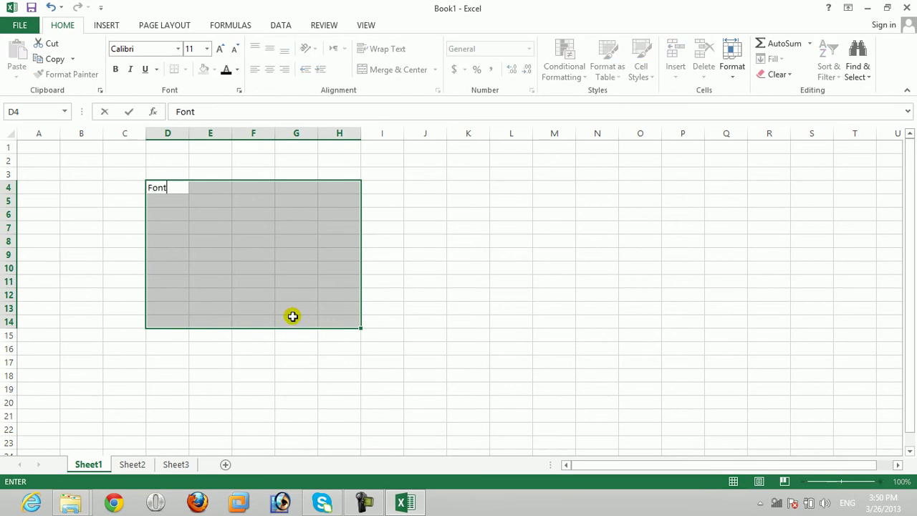
key("ctrl+Return")
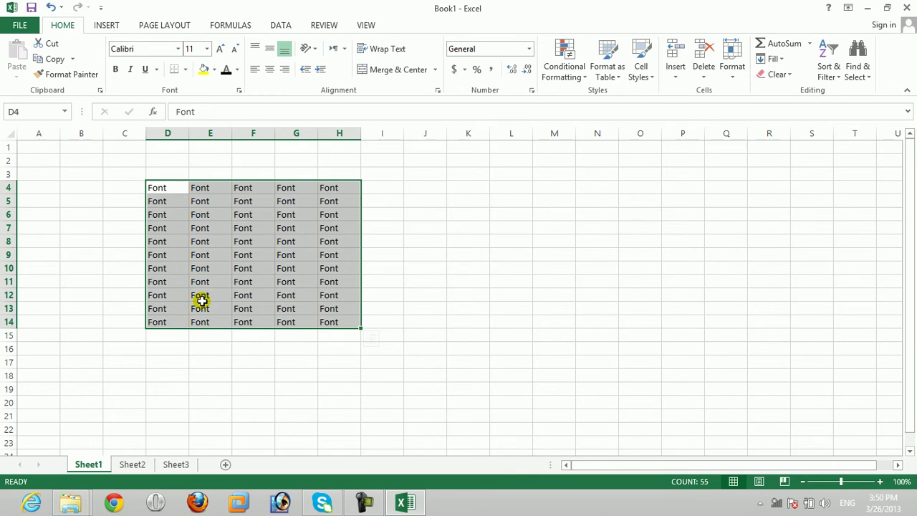
Change the font of the D4:H14 Font cells from Calibri to Georgia
left_click(179, 51)
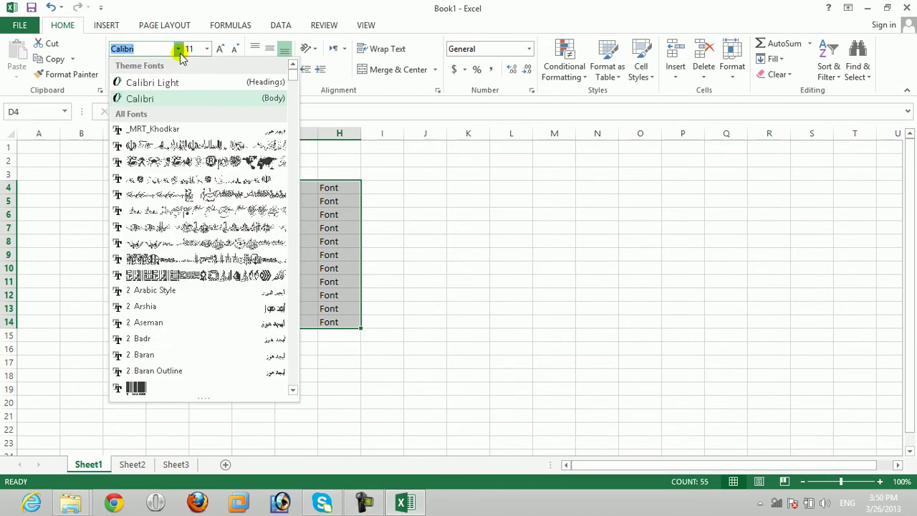
left_click_drag(292, 73, 292, 117)
left_click_drag(295, 160, 293, 159)
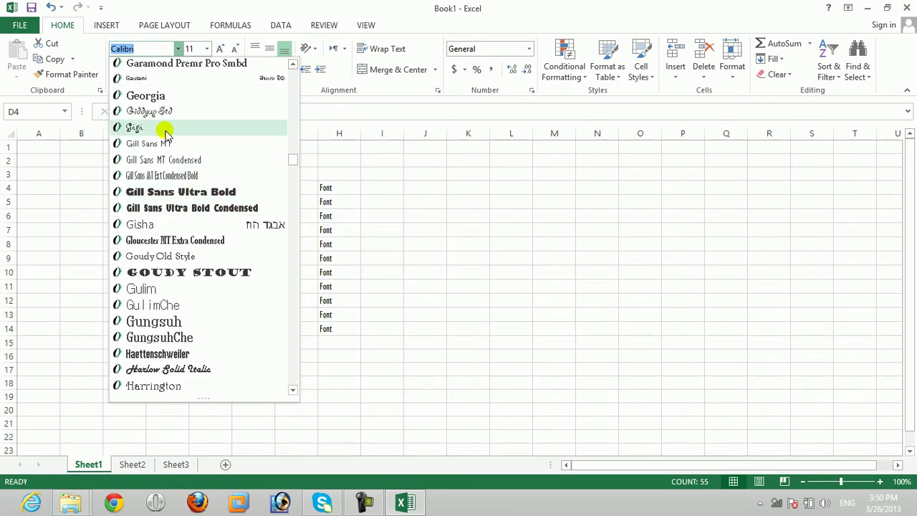
left_click(162, 97)
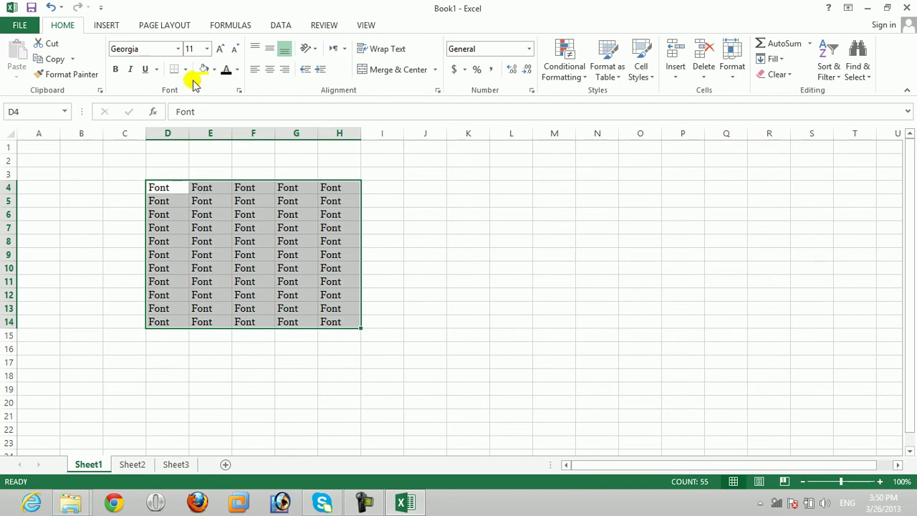
left_click(206, 48)
Set the font size to 20, enlarge it up to 28, then shrink it back to 11
left_click(191, 166)
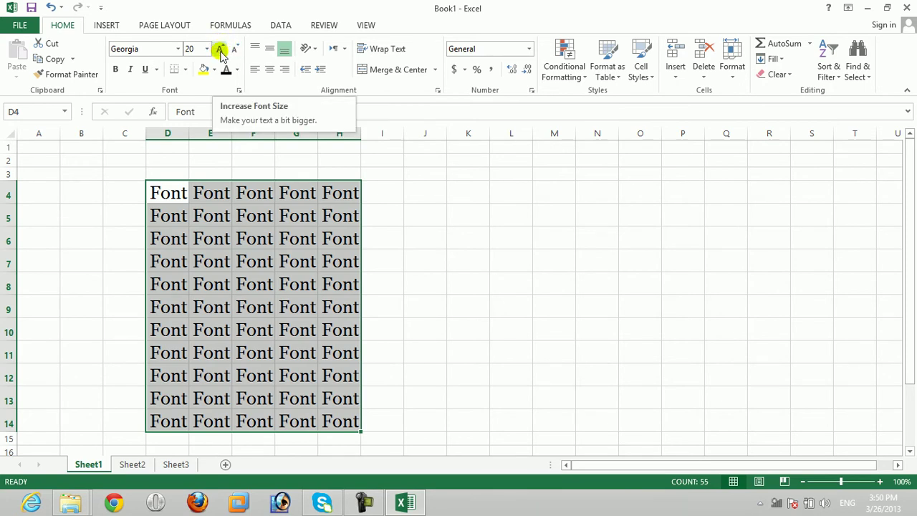
left_click(221, 50)
left_click(221, 50)
left_click(221, 51)
left_click(221, 50)
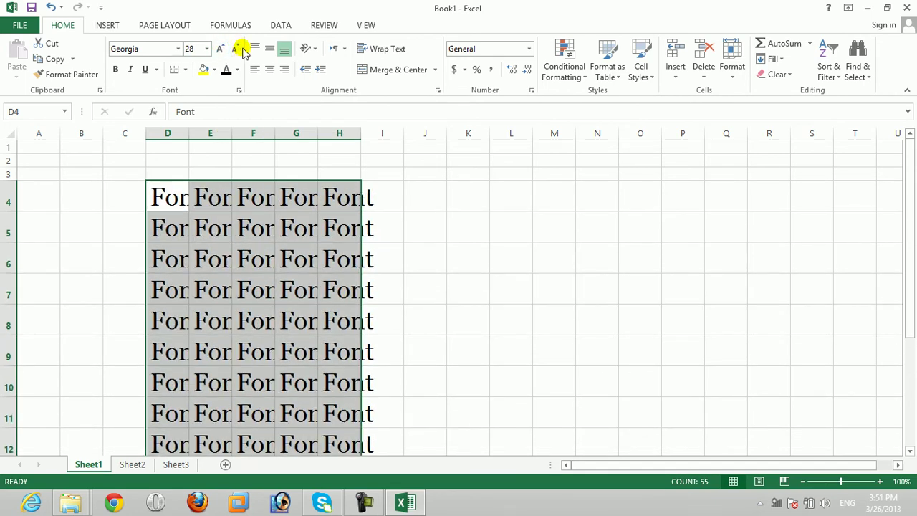
left_click(237, 50)
left_click(236, 50)
left_click(237, 50)
left_click(237, 50)
left_click(236, 51)
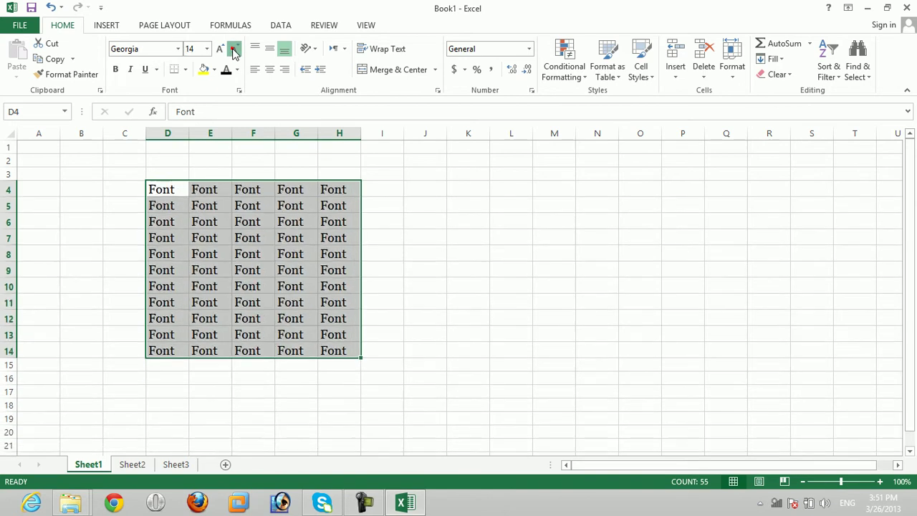
left_click(236, 50)
left_click(234, 52)
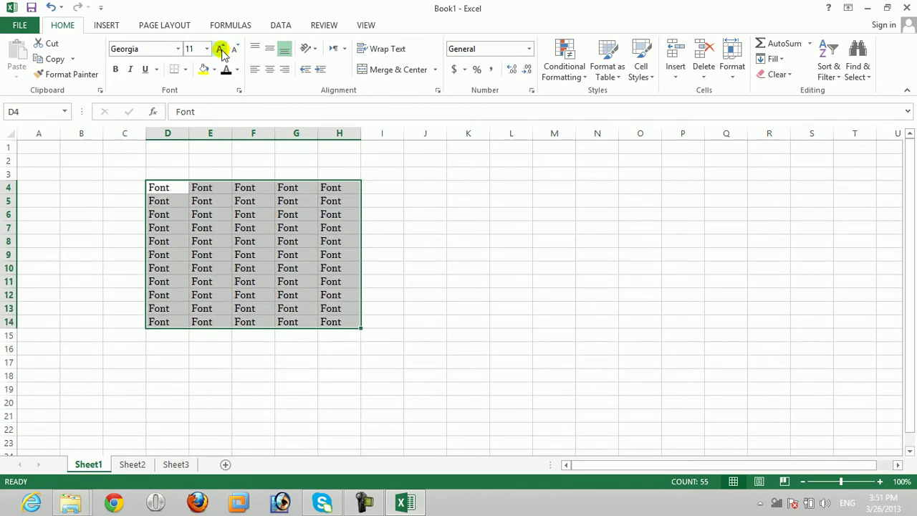
Toggle bold and then italic on and off for the Font cells
left_click(117, 71)
left_click(117, 72)
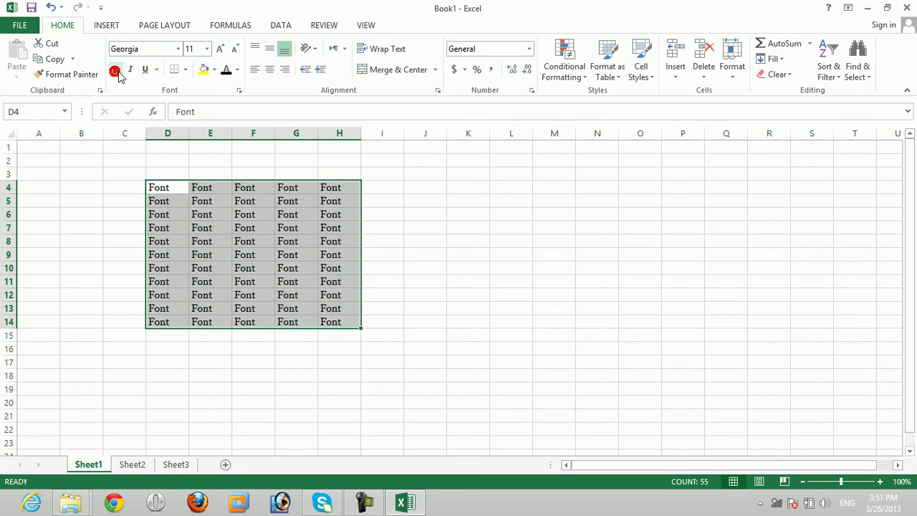
left_click(131, 72)
left_click(132, 72)
Try single and double underline on the Font cells, then remove the underline entirely
left_click(145, 70)
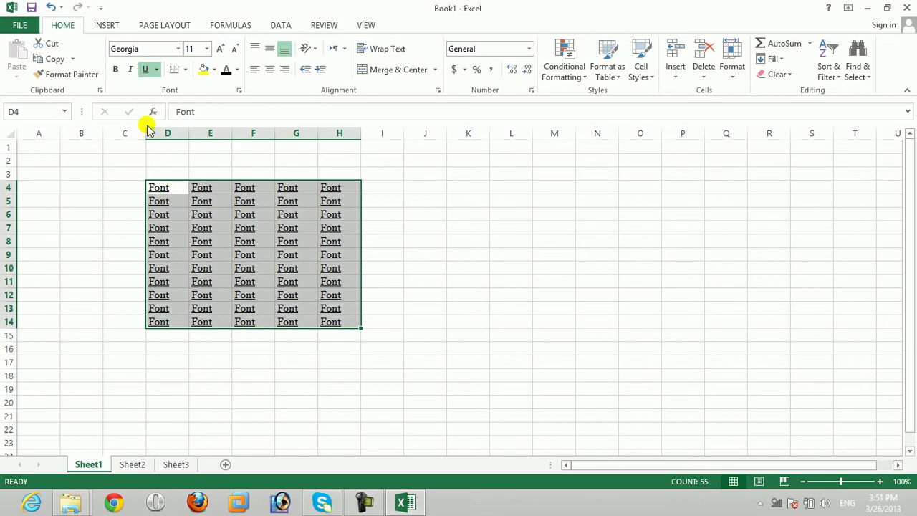
left_click(145, 70)
left_click(156, 70)
left_click(151, 104)
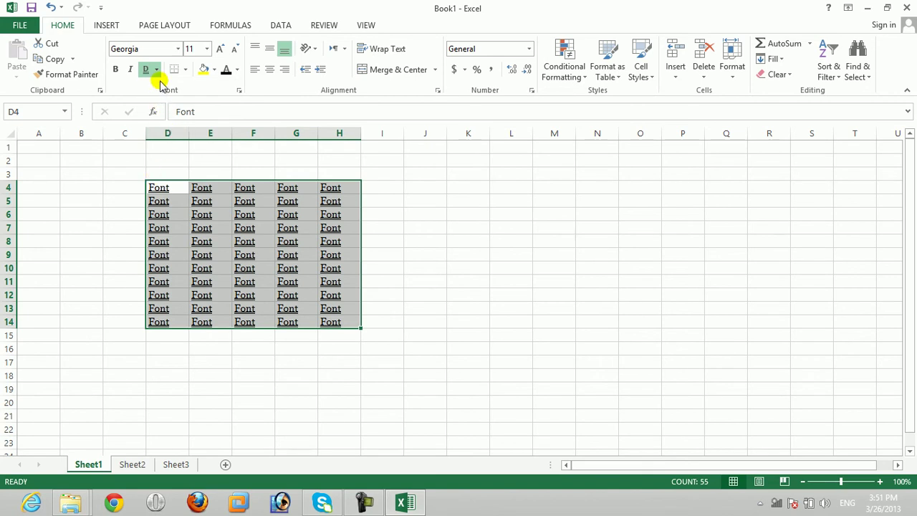
left_click(157, 72)
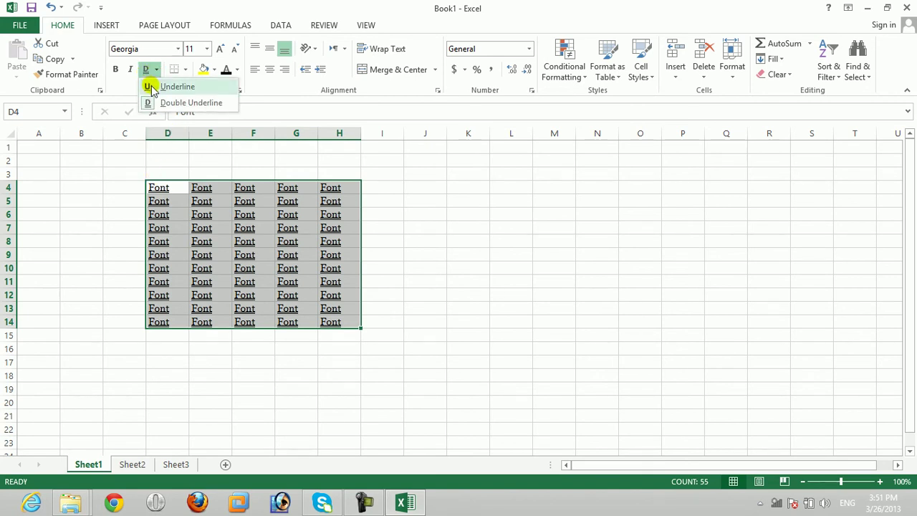
left_click(150, 84)
left_click(147, 71)
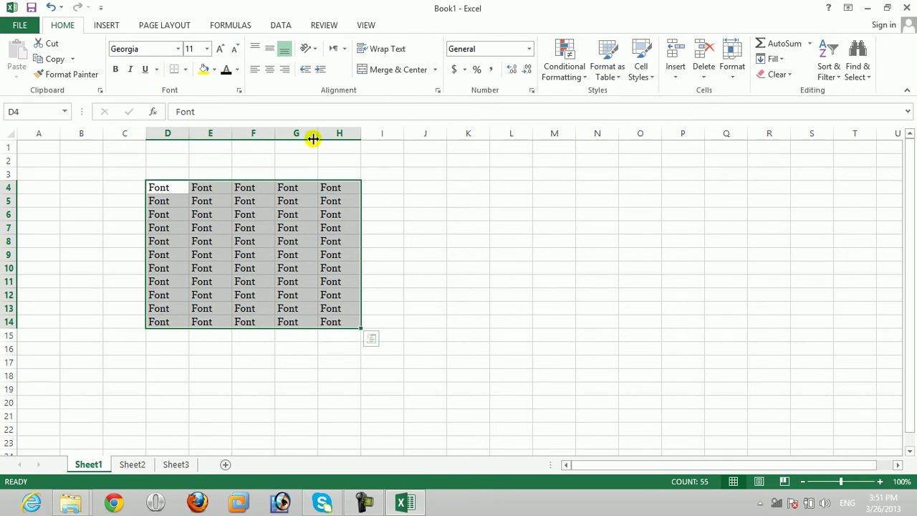
Add Print Preview and Print to the Quick Access Toolbar and preview the D4:H14 printout
left_click(173, 230)
left_click_drag(163, 187, 331, 320)
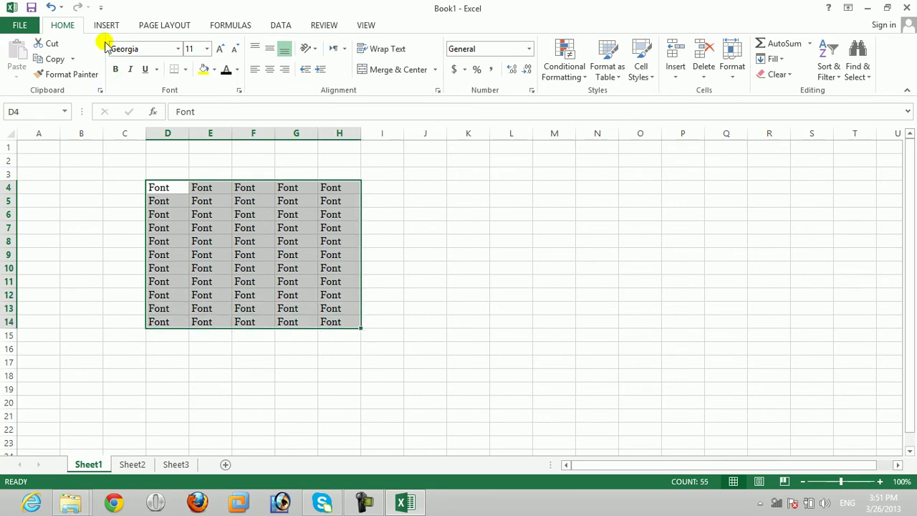
left_click(101, 7)
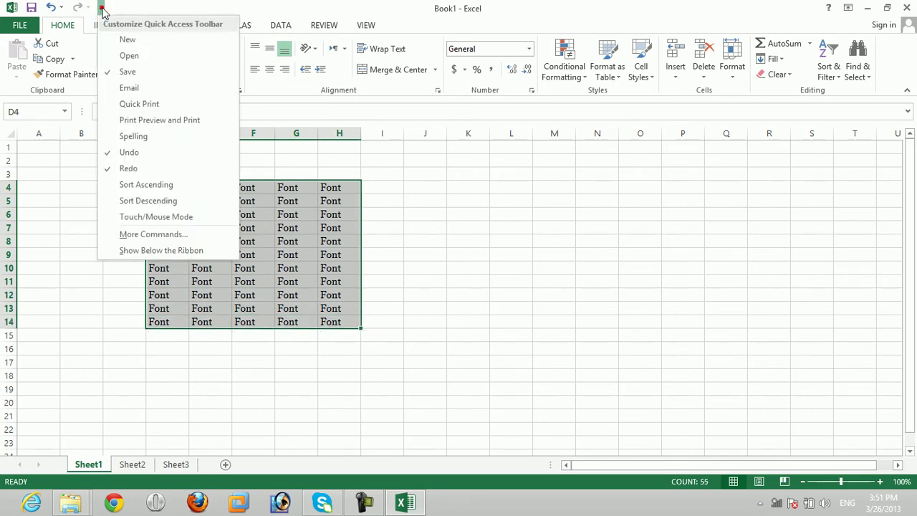
left_click(133, 119)
left_click(105, 8)
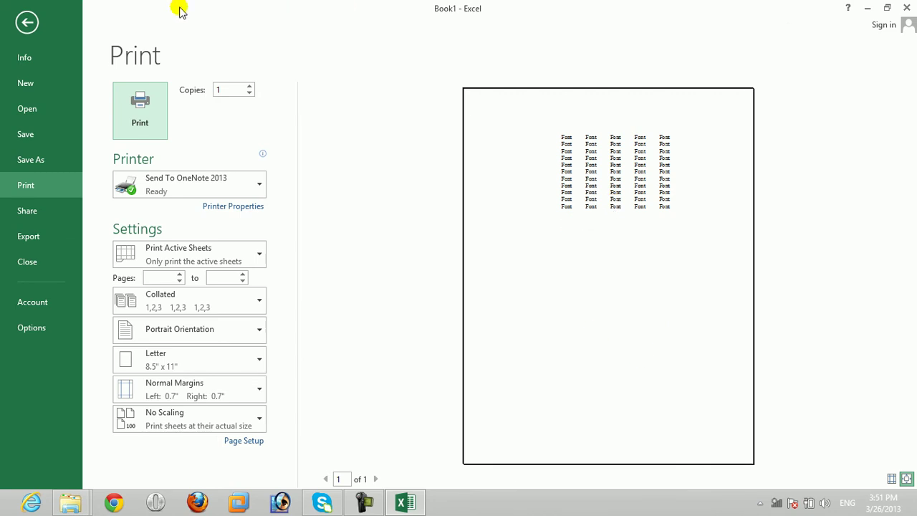
left_click(30, 32)
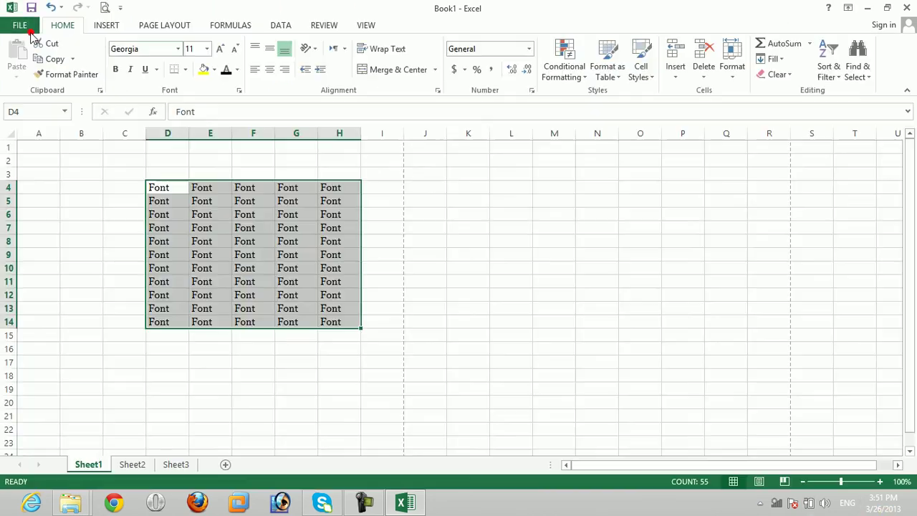
left_click(184, 69)
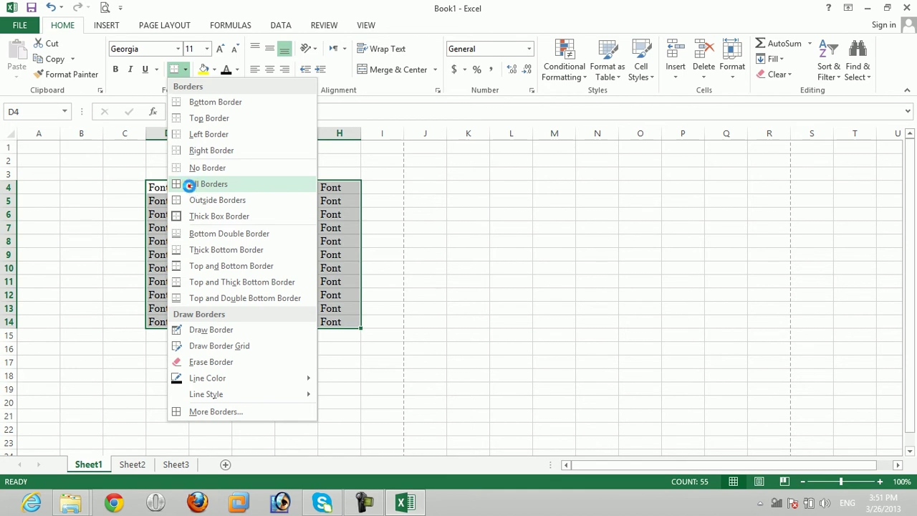
left_click(191, 189)
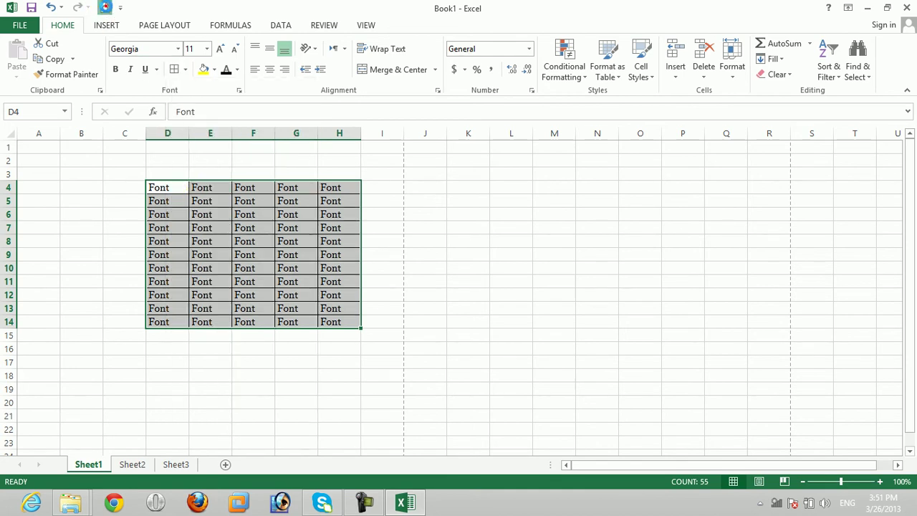
left_click(105, 9)
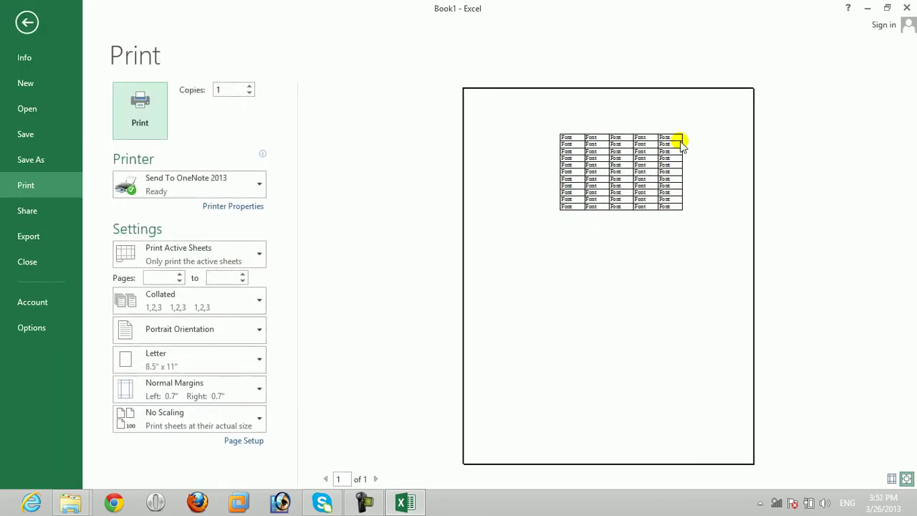
left_click(22, 23)
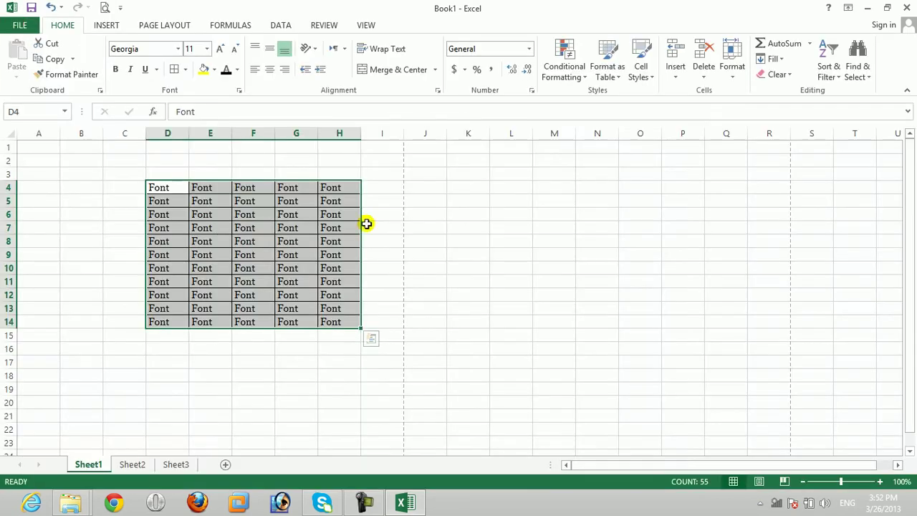
left_click(199, 204)
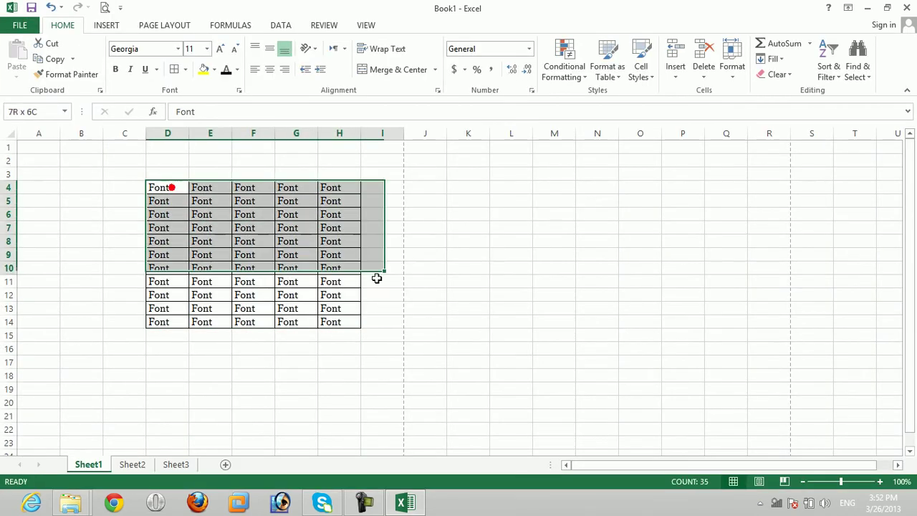
left_click_drag(174, 191, 331, 322)
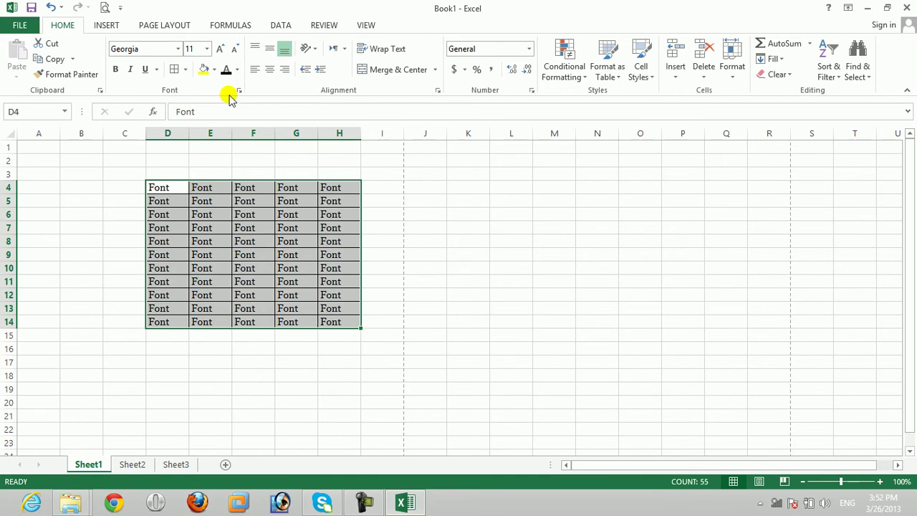
left_click(185, 69)
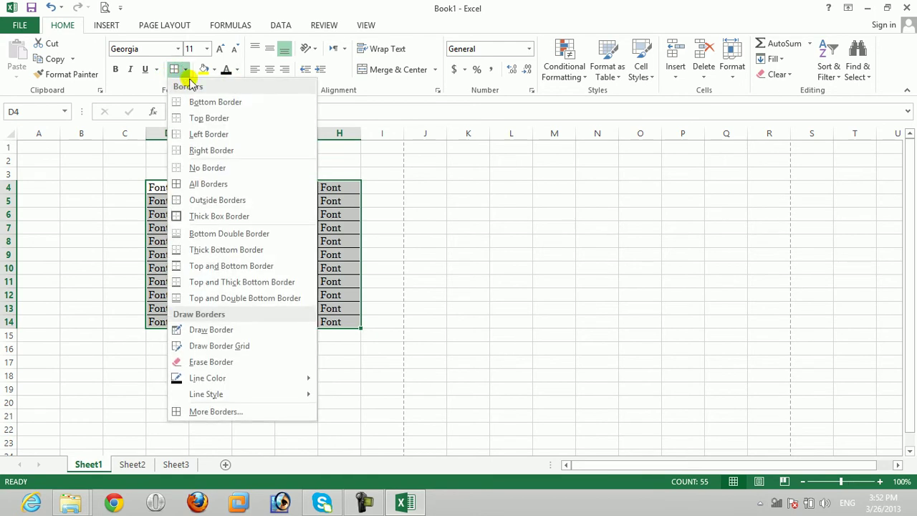
left_click(210, 171)
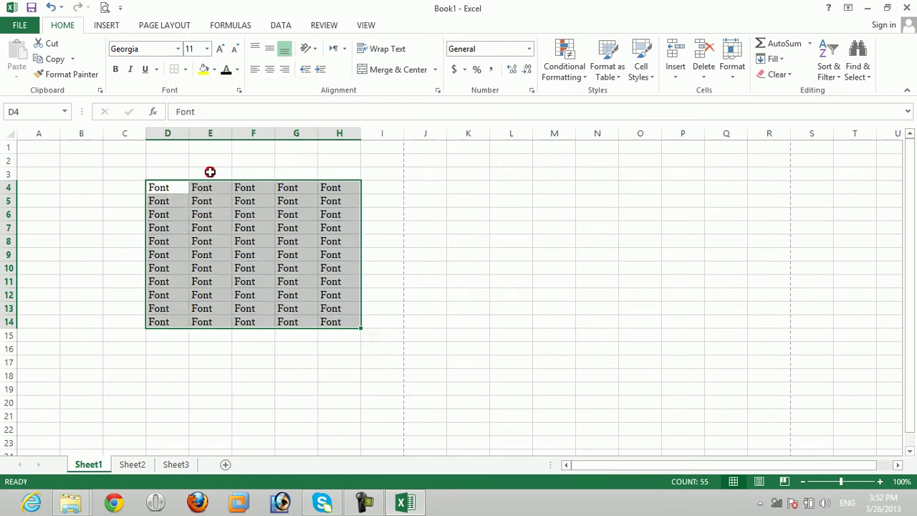
left_click(233, 295)
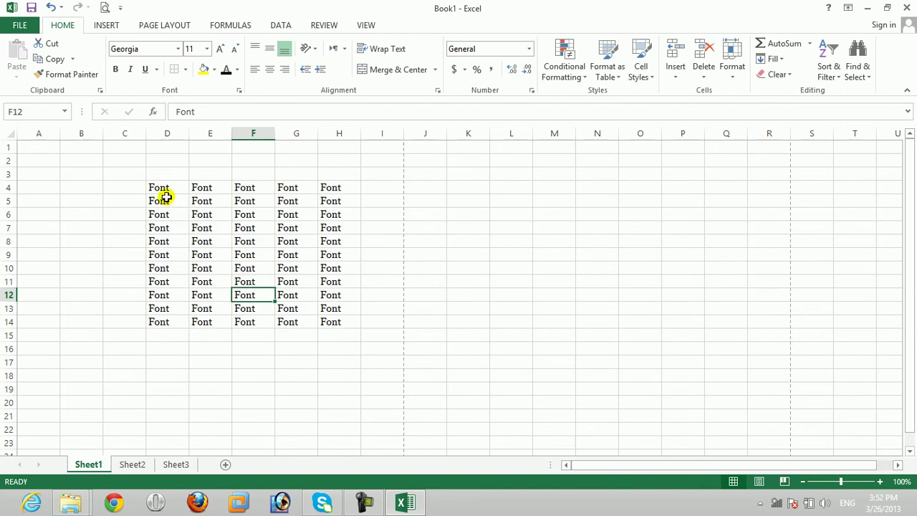
left_click_drag(159, 190, 330, 324)
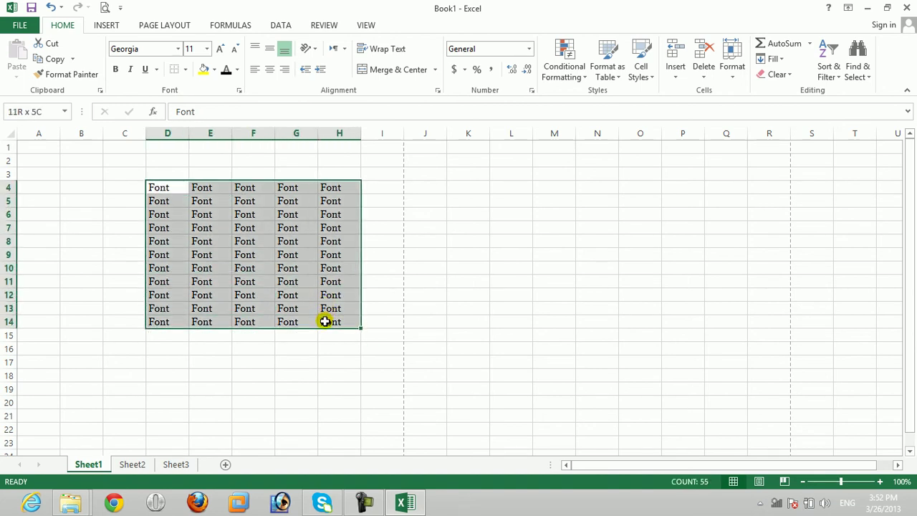
left_click(104, 10)
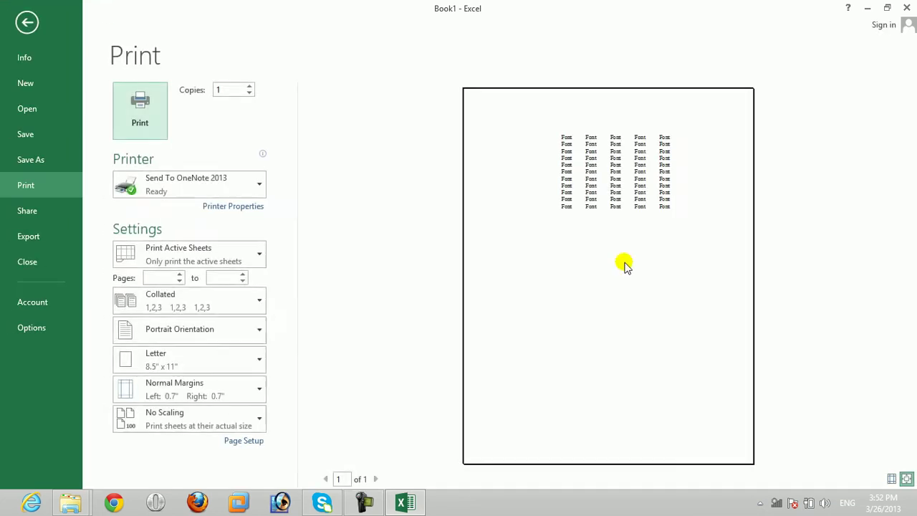
left_click(27, 22)
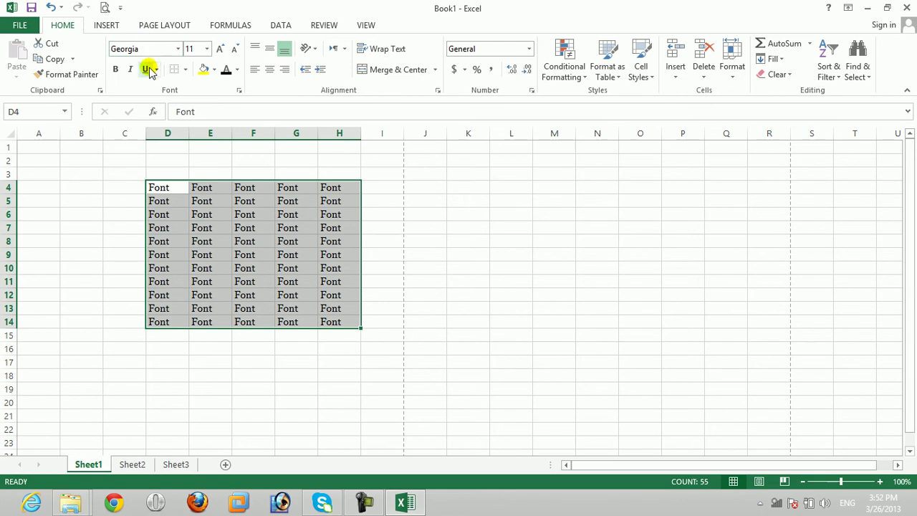
Reselect D4:H14, give it an outside border and check it in print preview
left_click(185, 70)
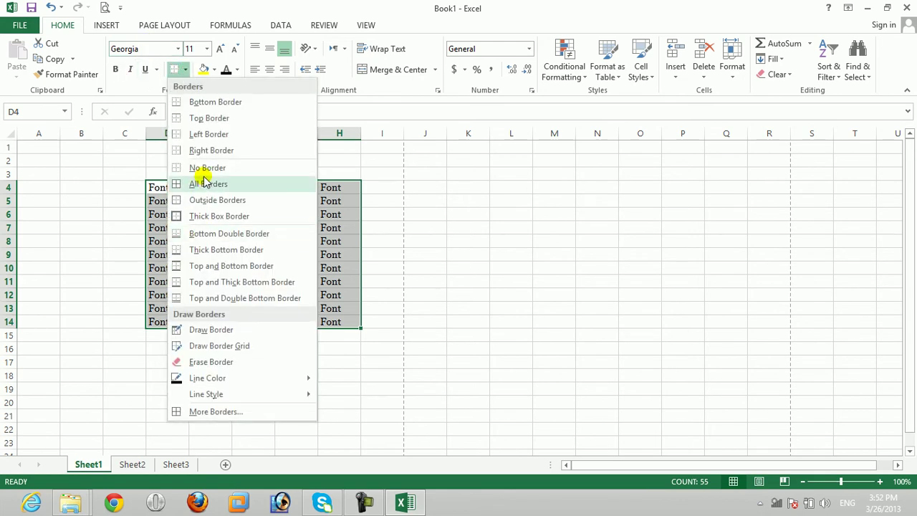
left_click(348, 222)
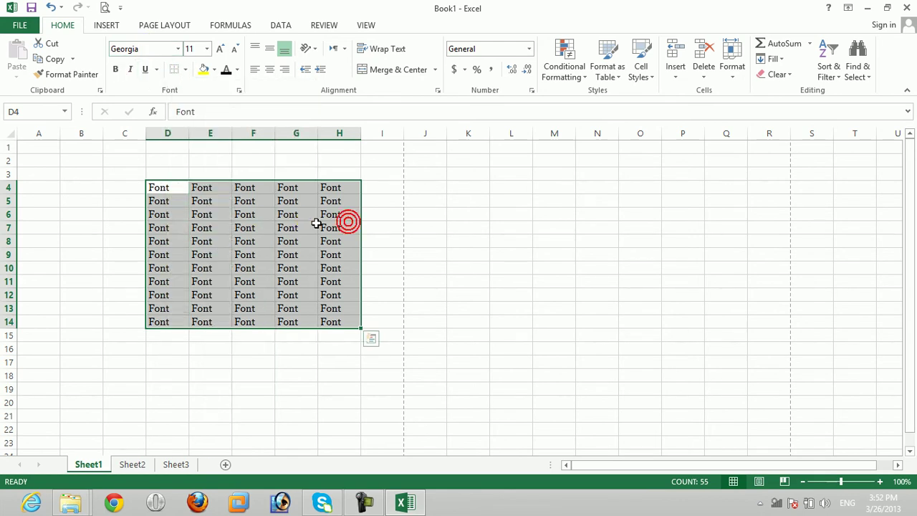
left_click(298, 227)
left_click_drag(167, 186, 331, 320)
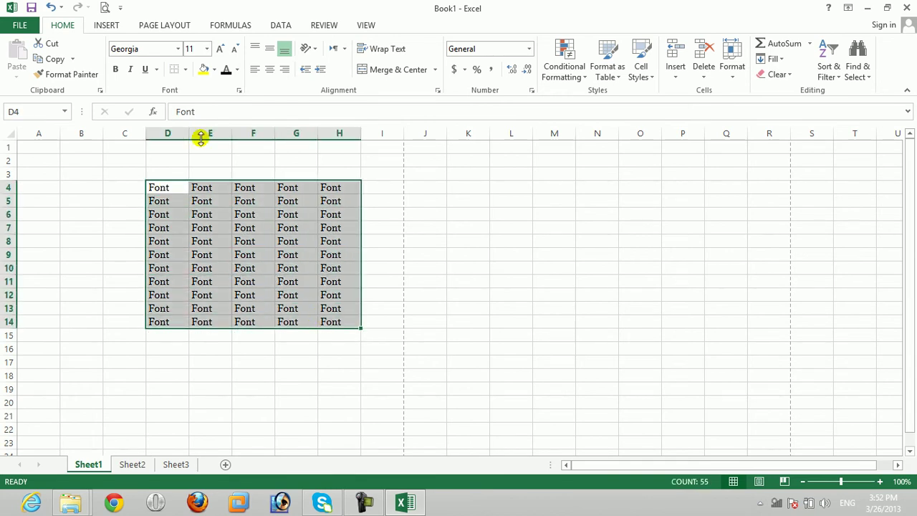
left_click(186, 70)
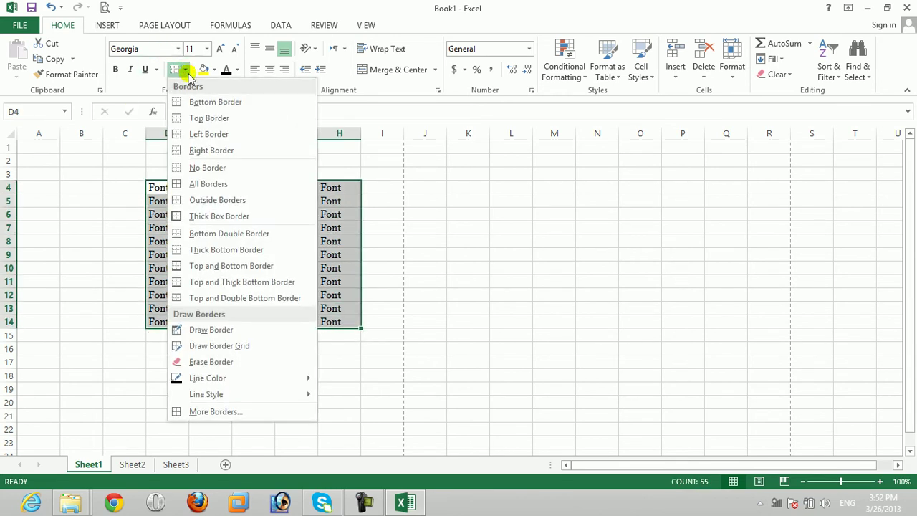
left_click(208, 203)
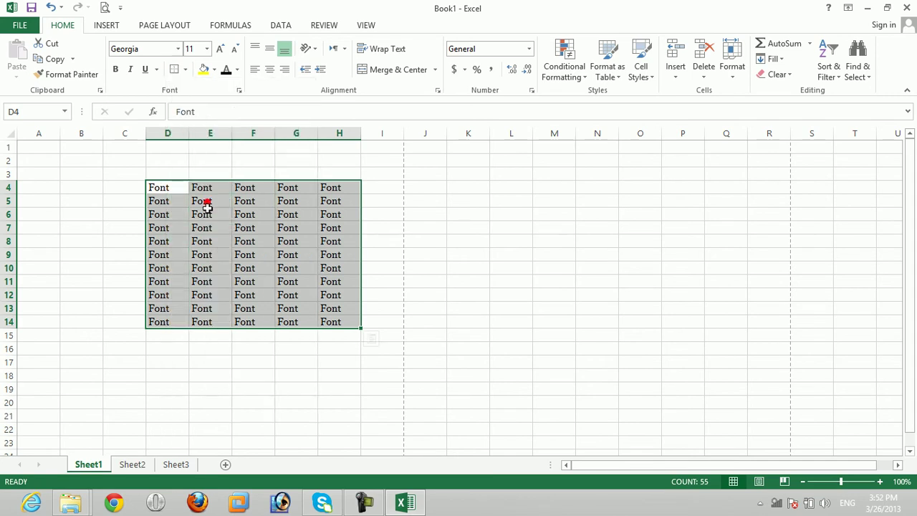
left_click(104, 7)
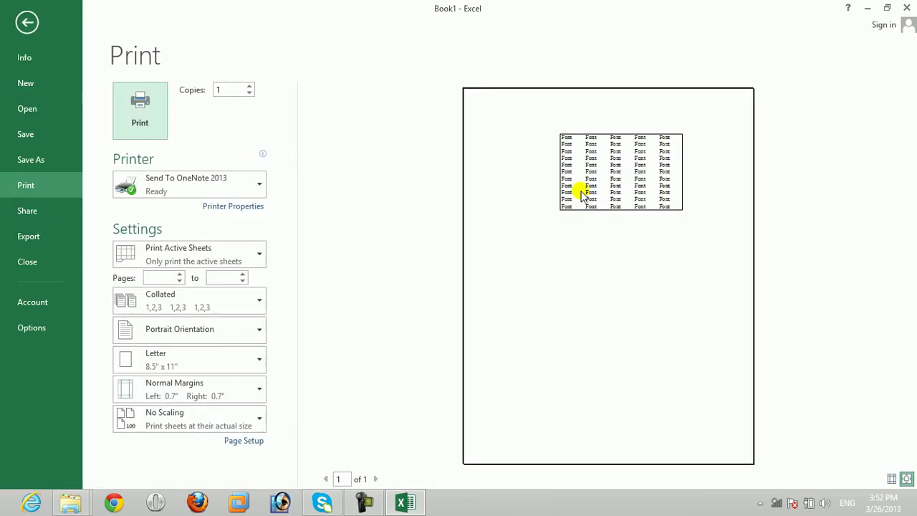
left_click(27, 24)
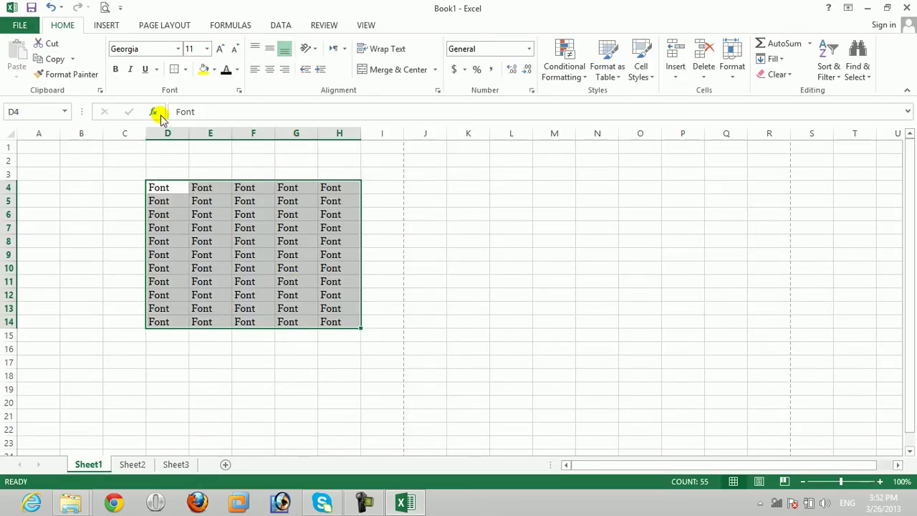
Apply a thick box border to the Font table and preview it
left_click(185, 70)
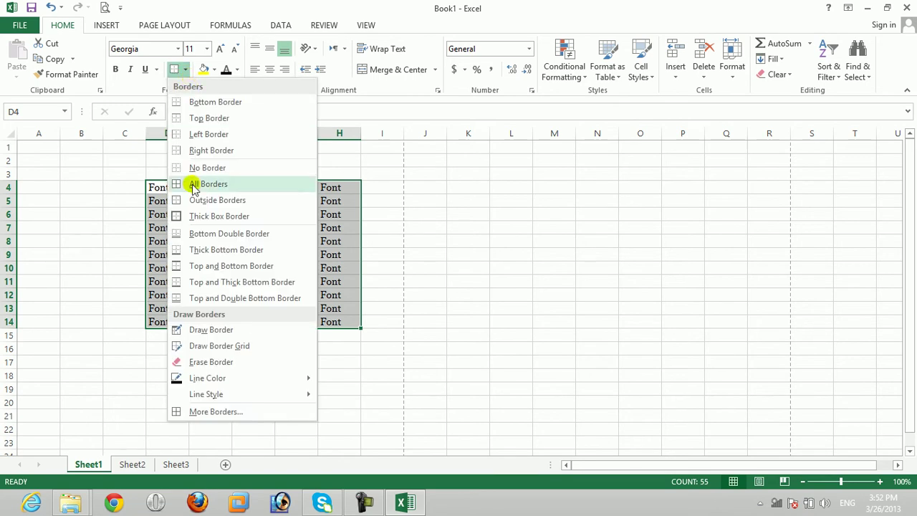
left_click(197, 216)
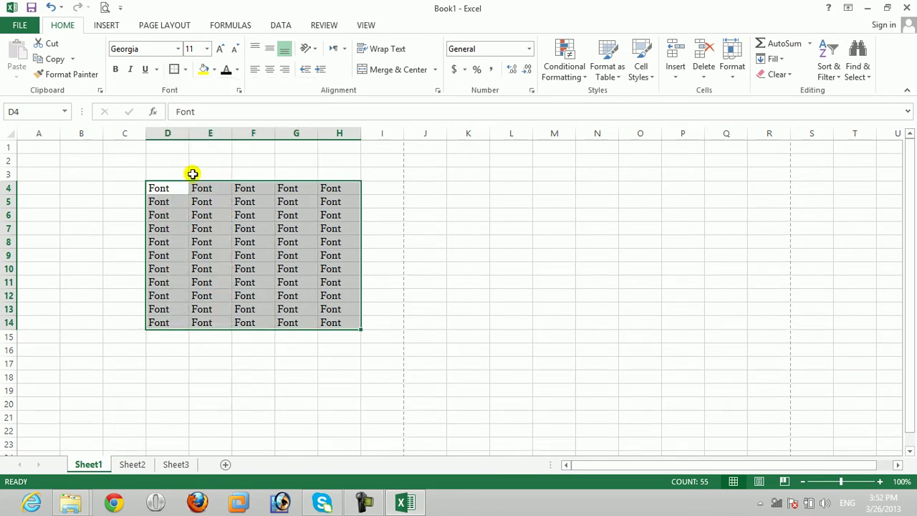
left_click(103, 7)
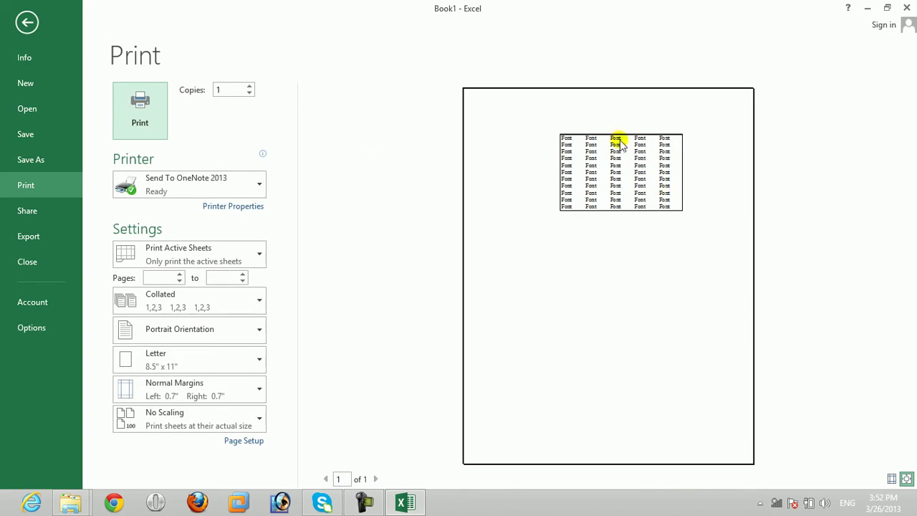
left_click(27, 22)
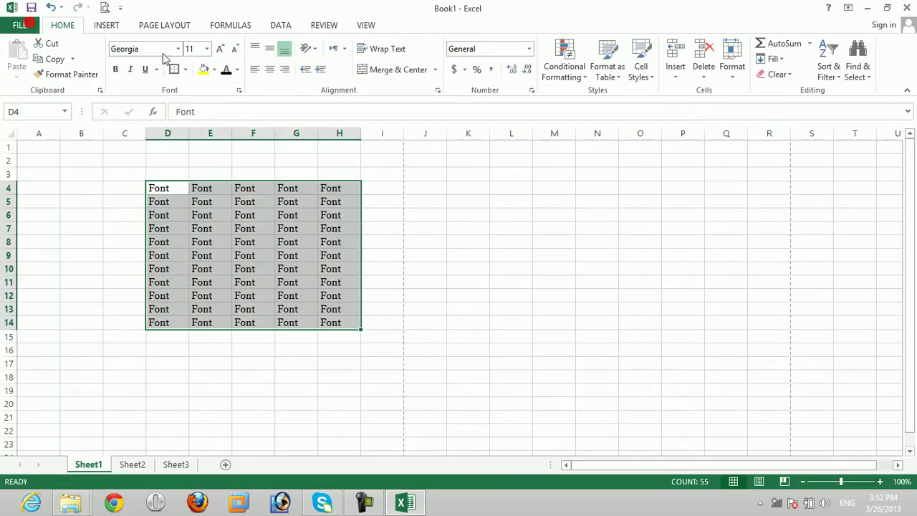
Try another border style, then a bottom double border, and preview the table
left_click(183, 68)
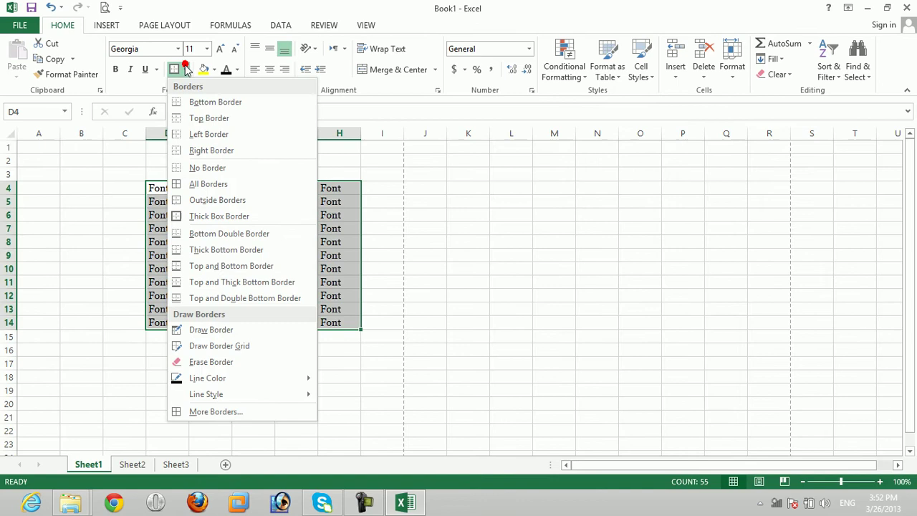
left_click(252, 255)
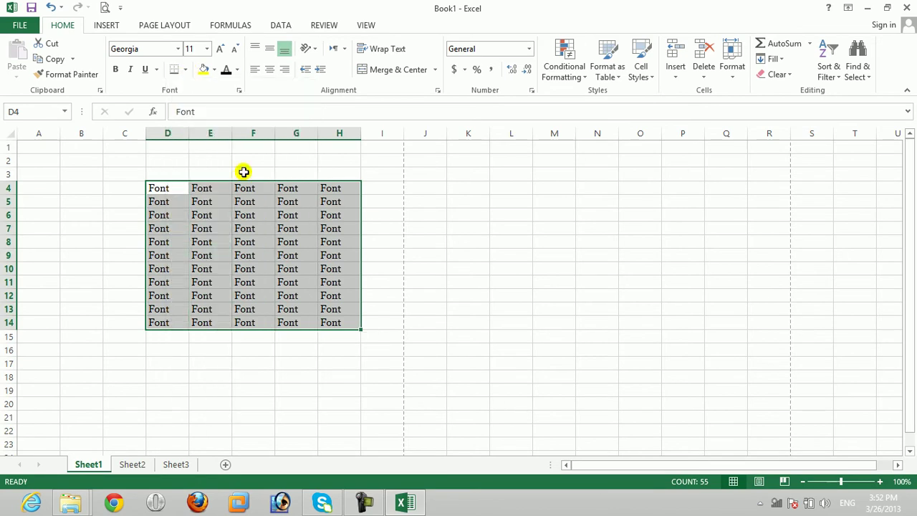
left_click(185, 69)
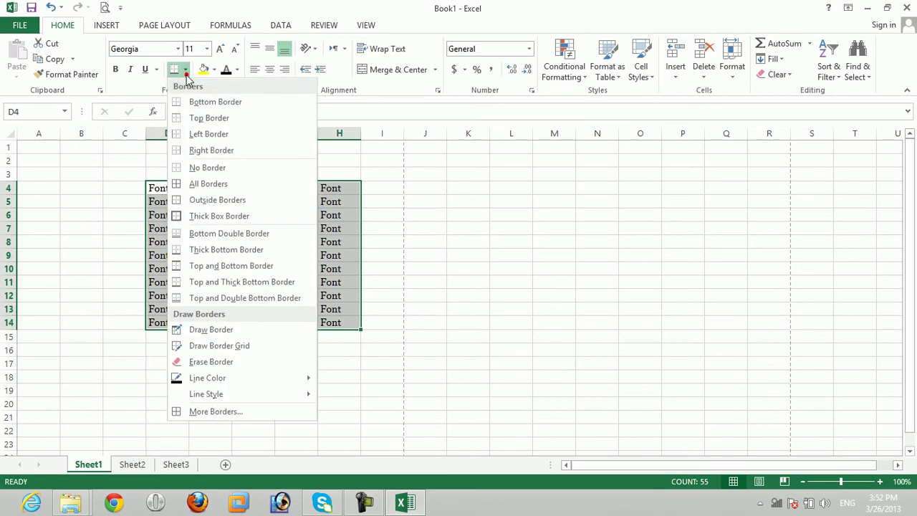
left_click(228, 235)
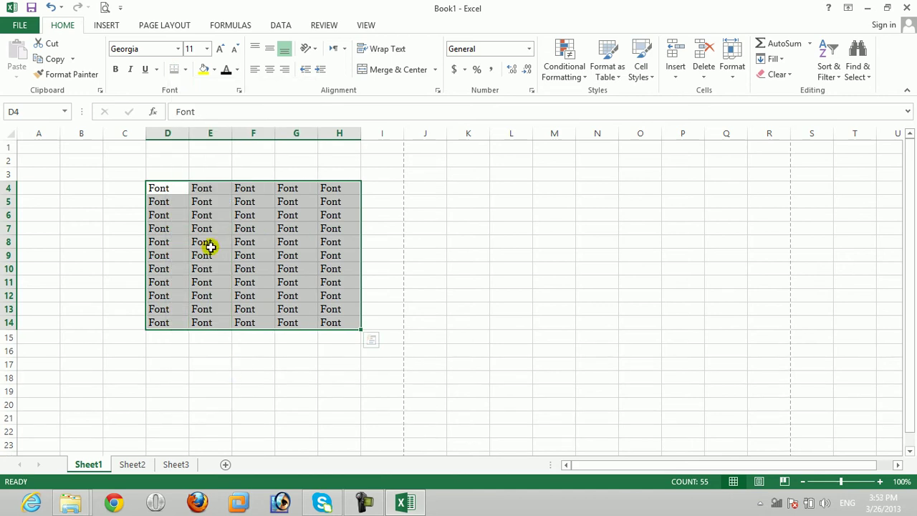
left_click(105, 9)
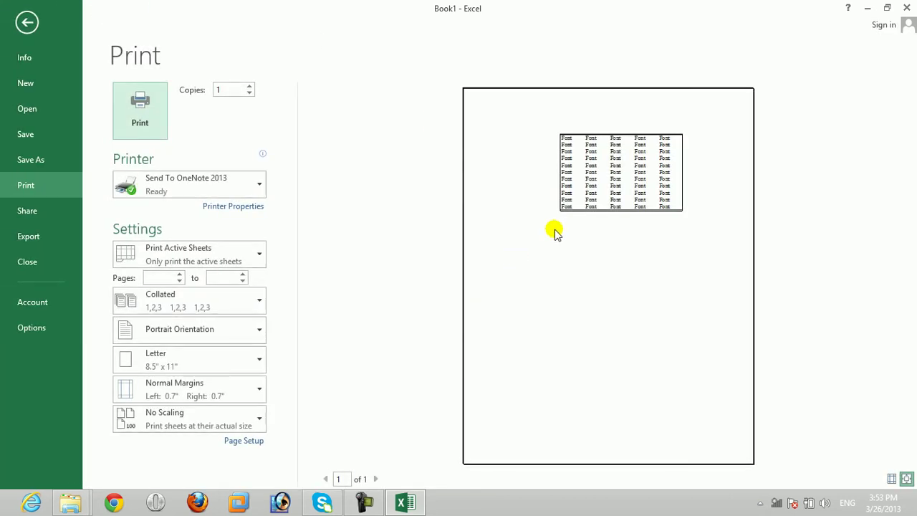
Apply a top and bottom border to the Font block and preview it
left_click(27, 27)
left_click(187, 70)
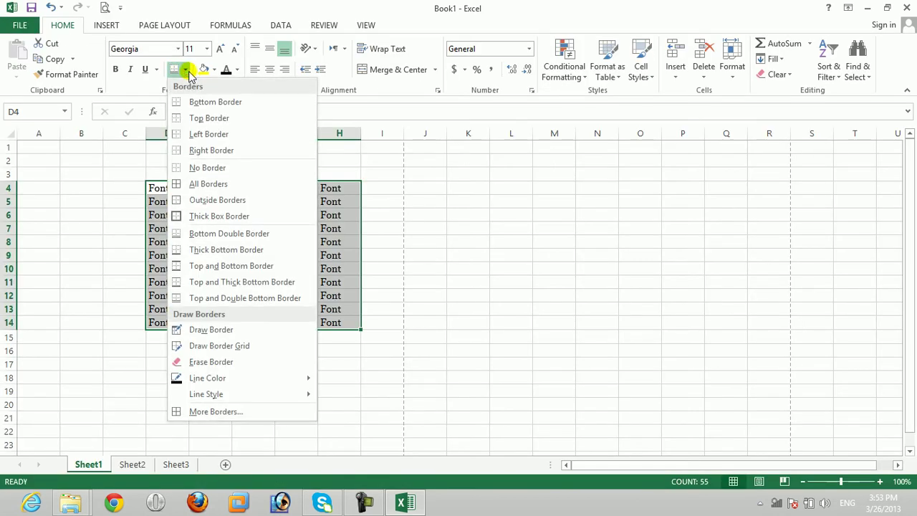
left_click(220, 266)
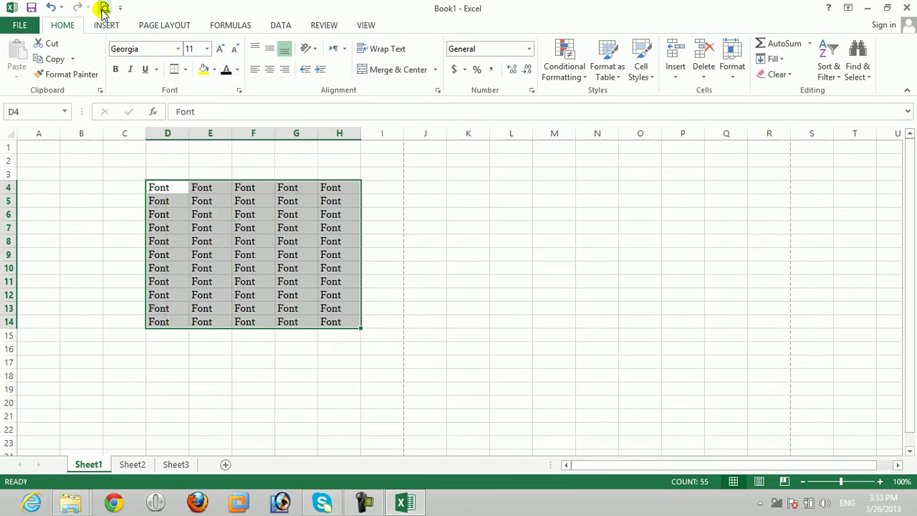
left_click(103, 8)
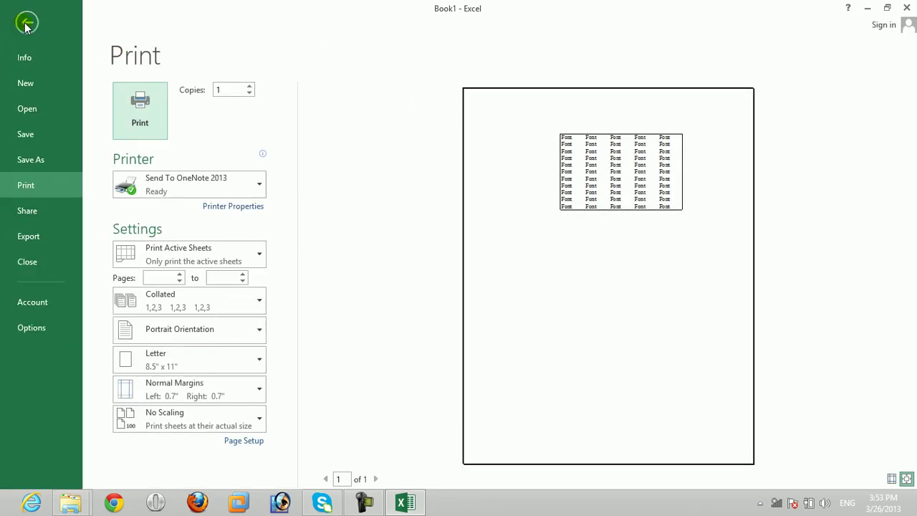
left_click(21, 25)
Give the Font block a thick bottom border, preview it, and reopen the border list
left_click(184, 71)
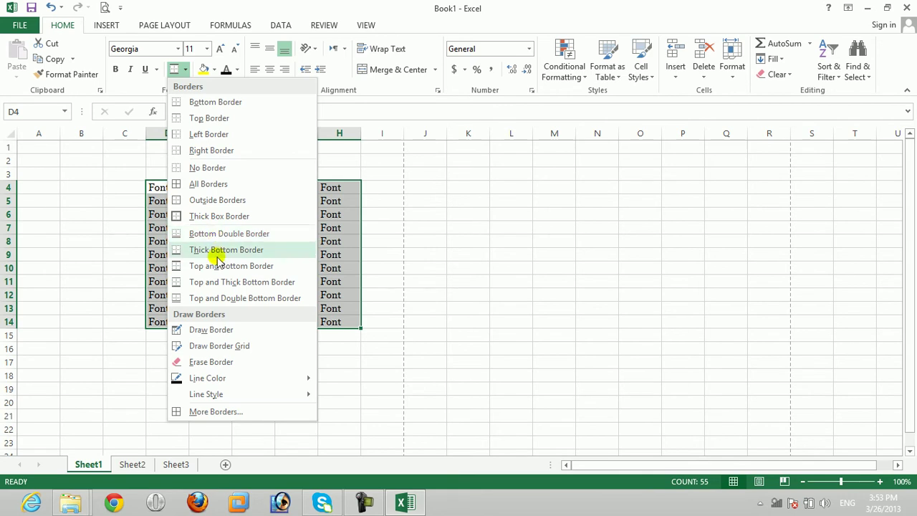
left_click(239, 255)
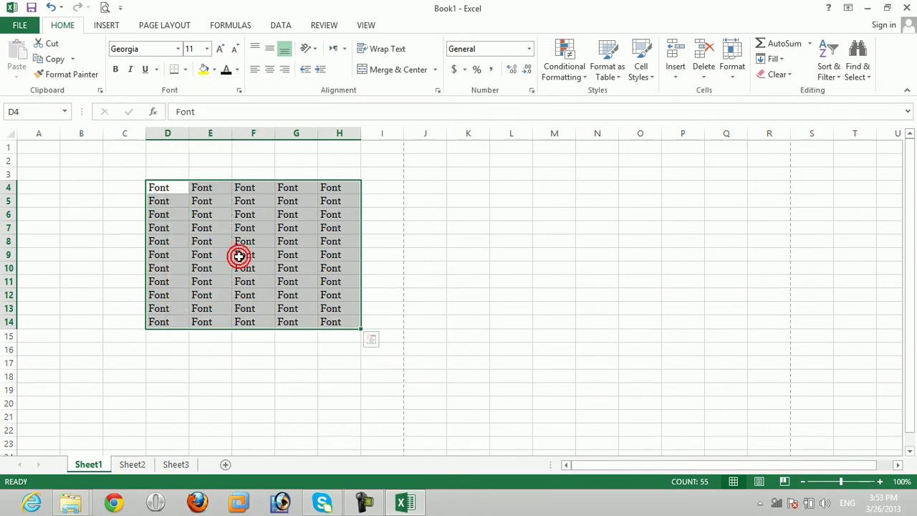
left_click(107, 7)
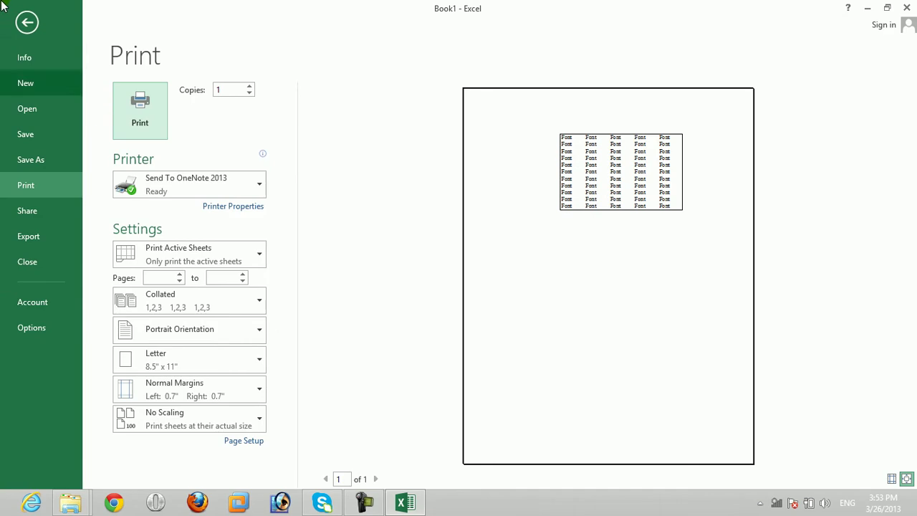
left_click(25, 22)
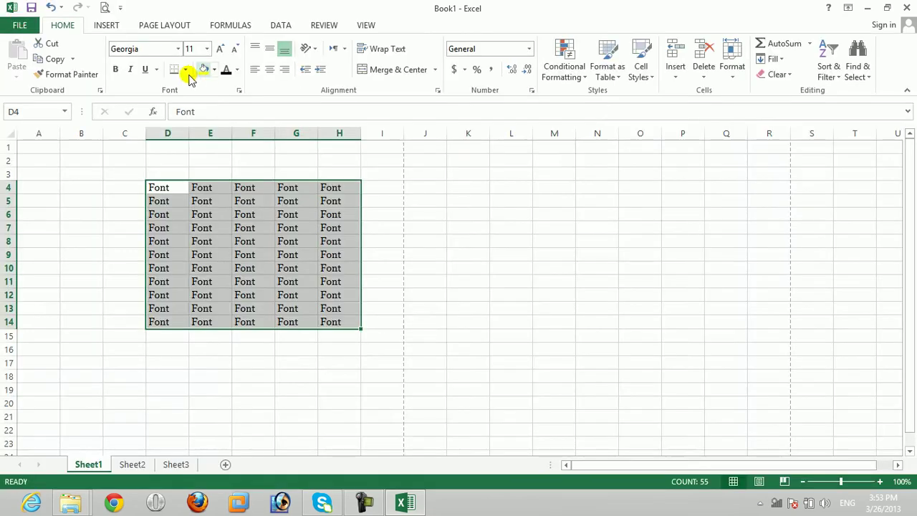
left_click(185, 70)
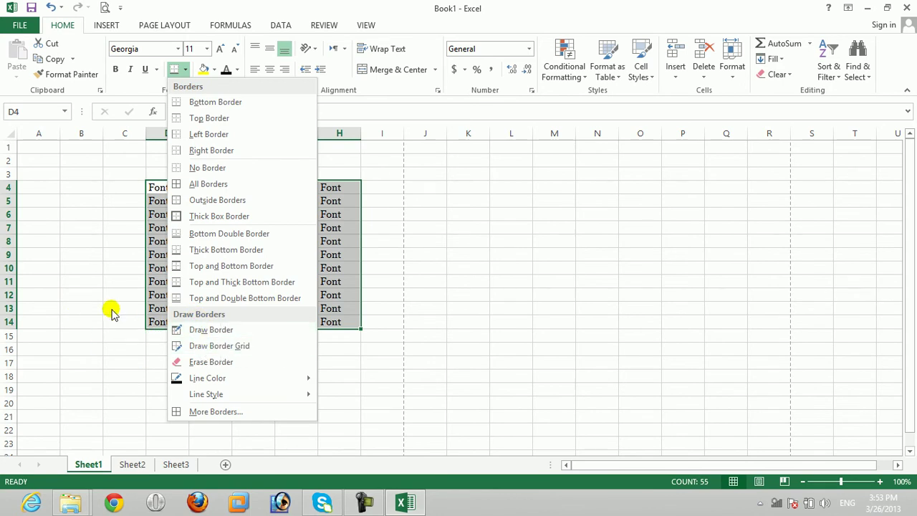
Draw freehand border lines along A4:C4 and down columns B and C, then preview them
left_click(208, 329)
mouse_move(58, 181)
left_mouse_down()
mouse_move(127, 182)
mouse_move(104, 180)
left_mouse_up()
left_click_drag(113, 218, 111, 256)
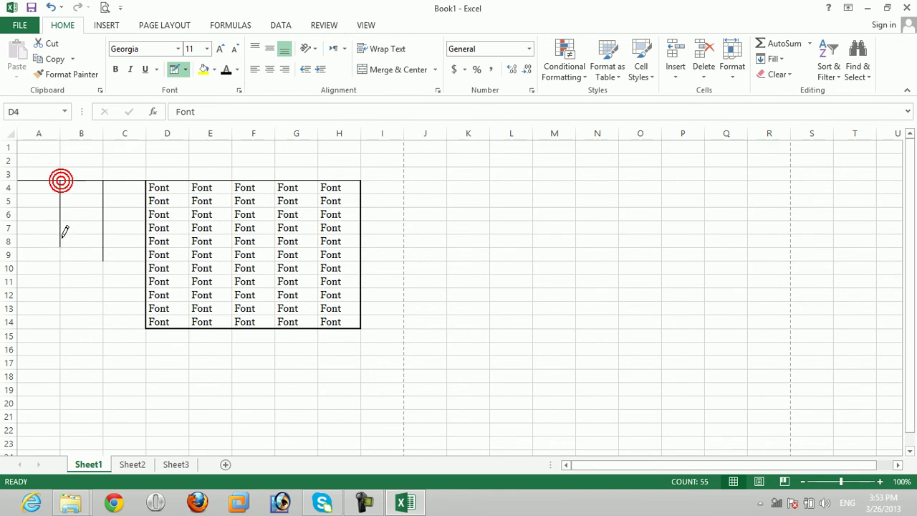
left_click_drag(105, 228, 99, 191)
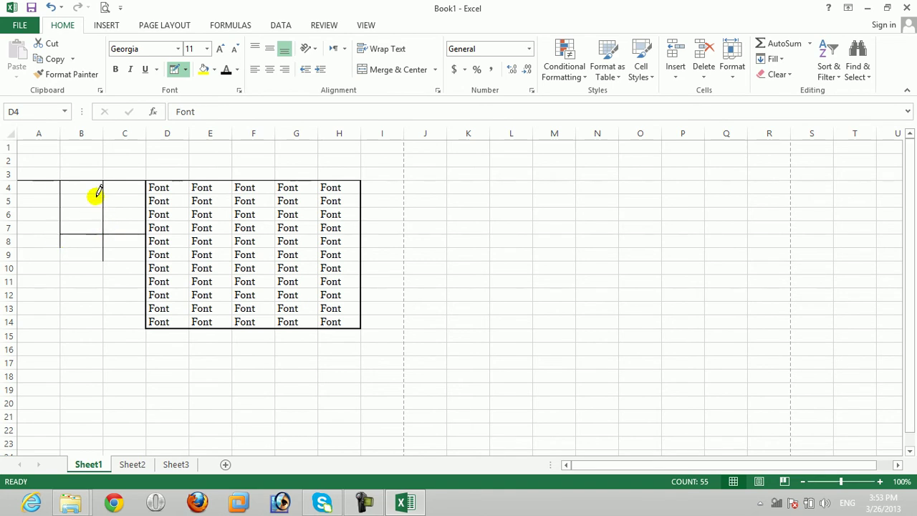
left_click(81, 234)
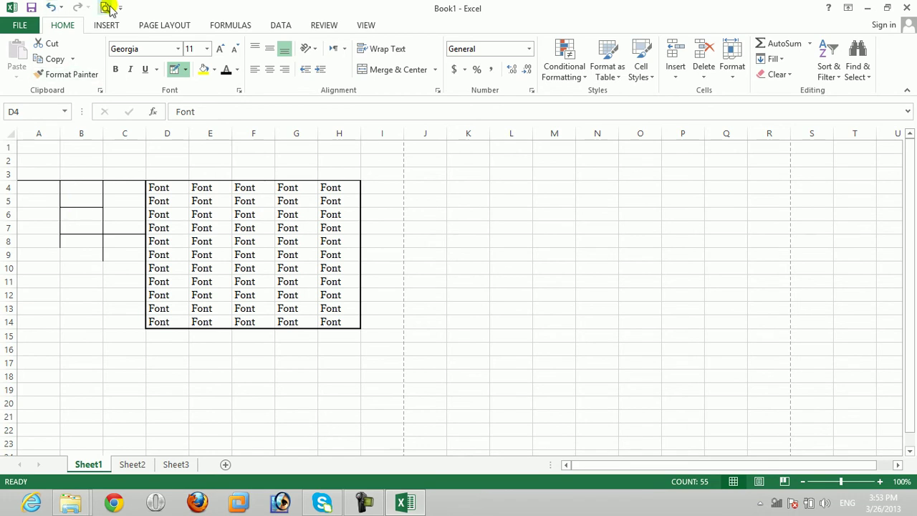
left_click(104, 7)
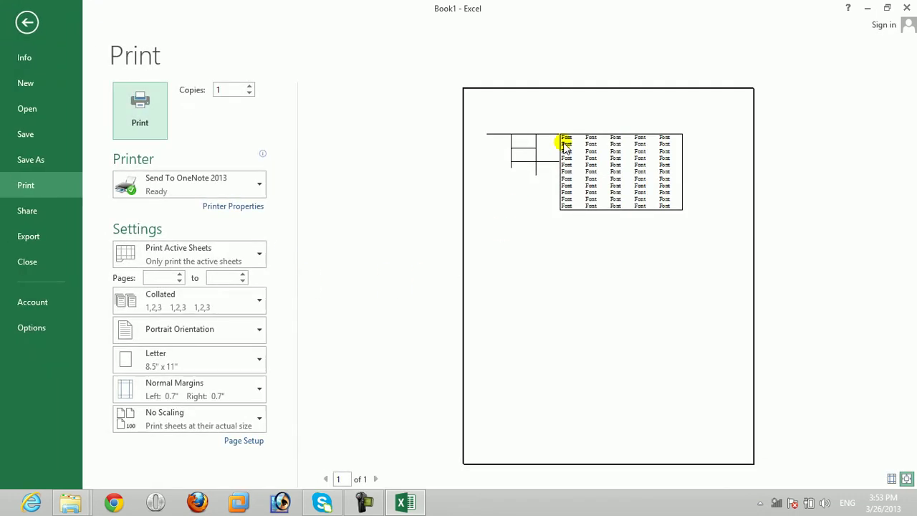
left_click(24, 22)
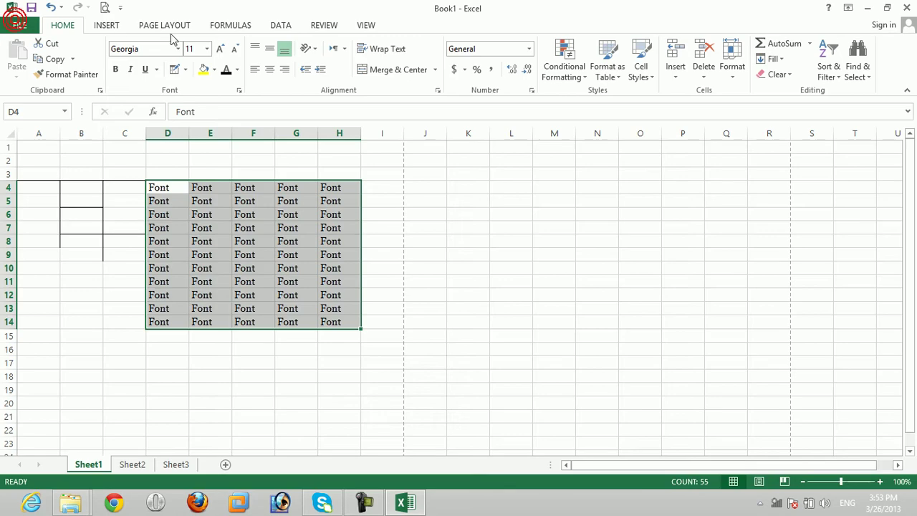
left_click(185, 69)
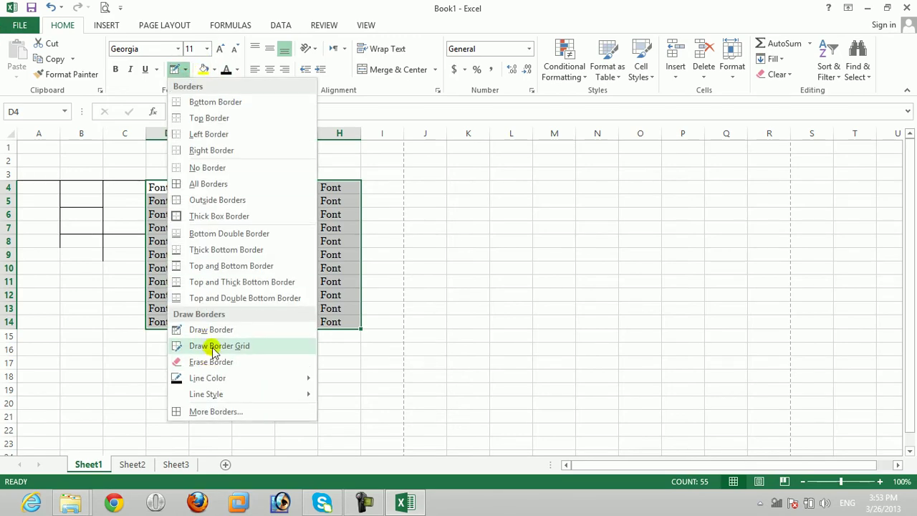
left_click(53, 283)
left_click(61, 260)
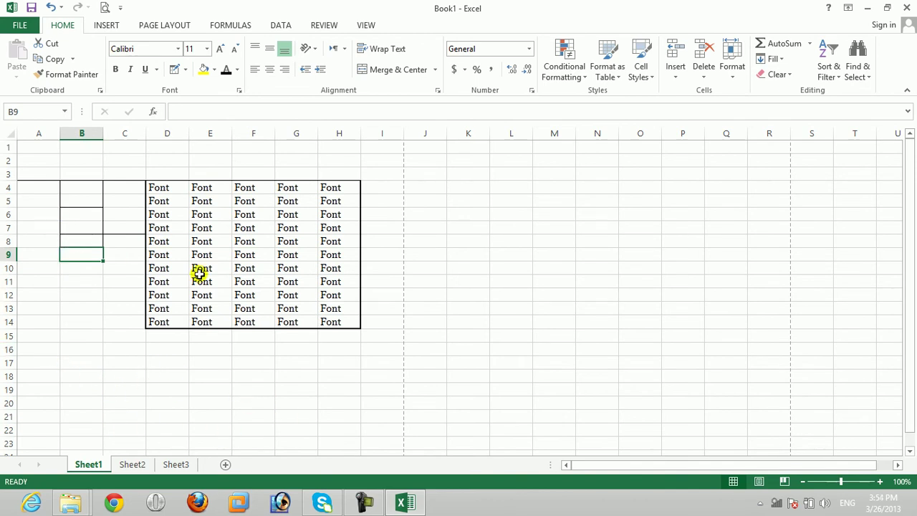
left_click(186, 70)
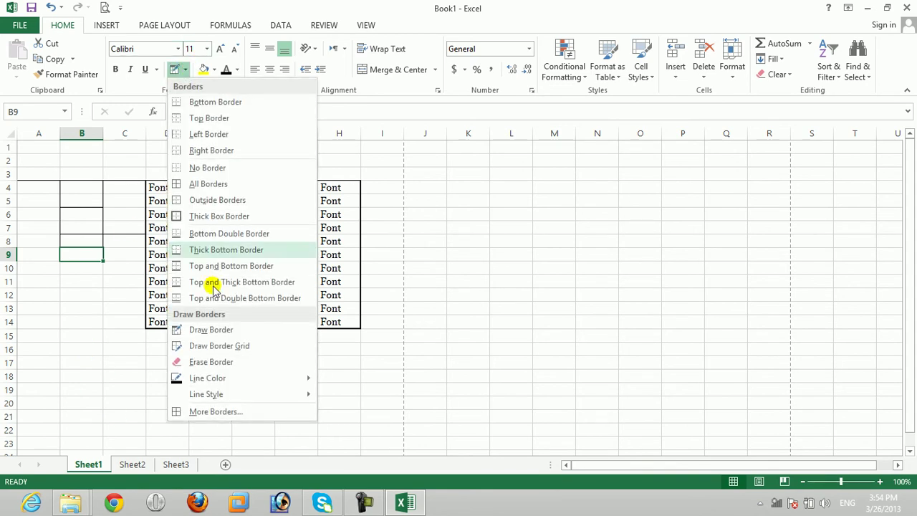
left_click(220, 345)
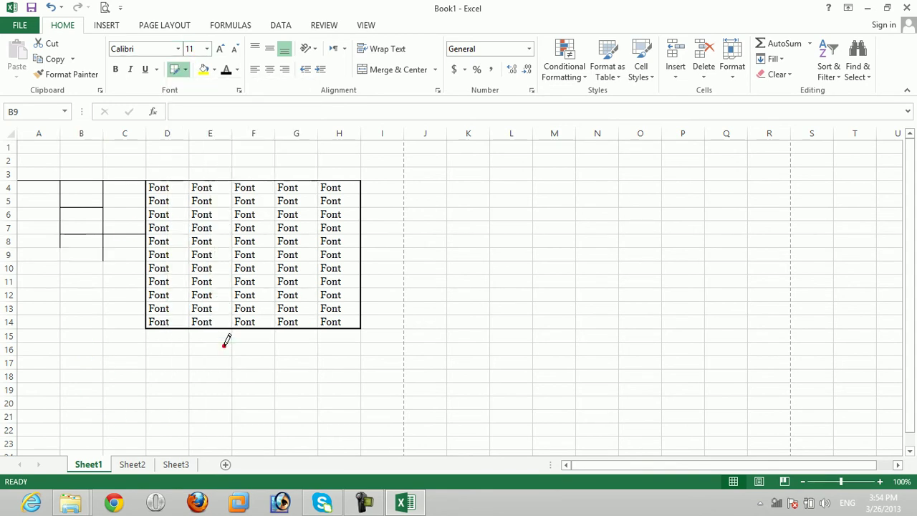
left_click_drag(64, 338, 190, 414)
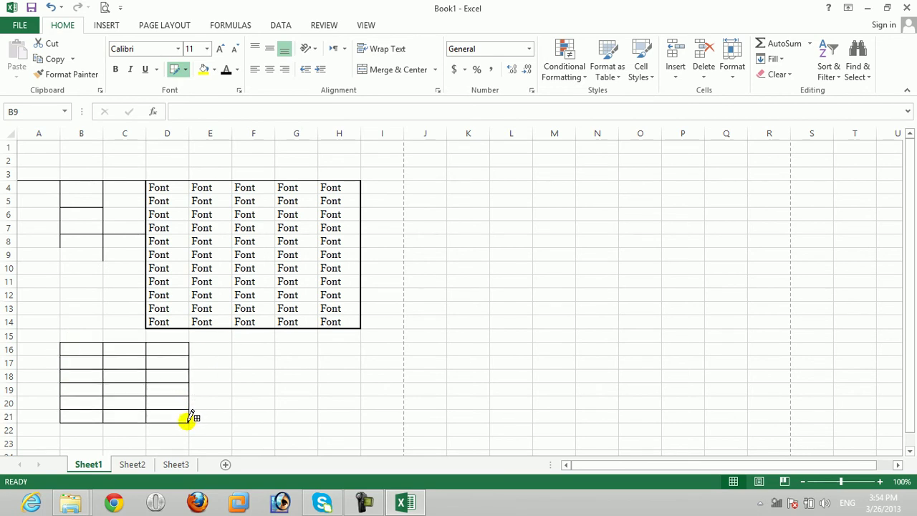
mouse_move(224, 350)
left_mouse_down()
mouse_move(378, 422)
mouse_move(367, 420)
left_mouse_up()
key("ctrl+z")
key("ctrl+z")
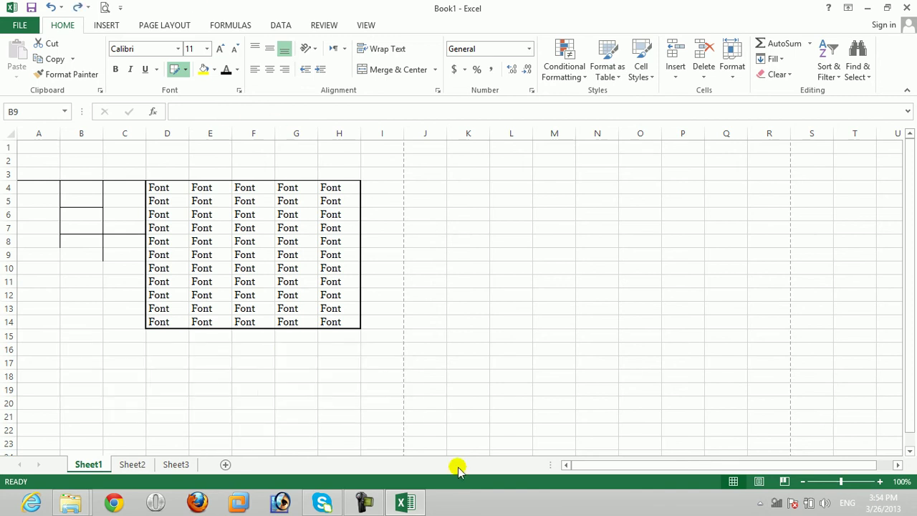
key("Escape")
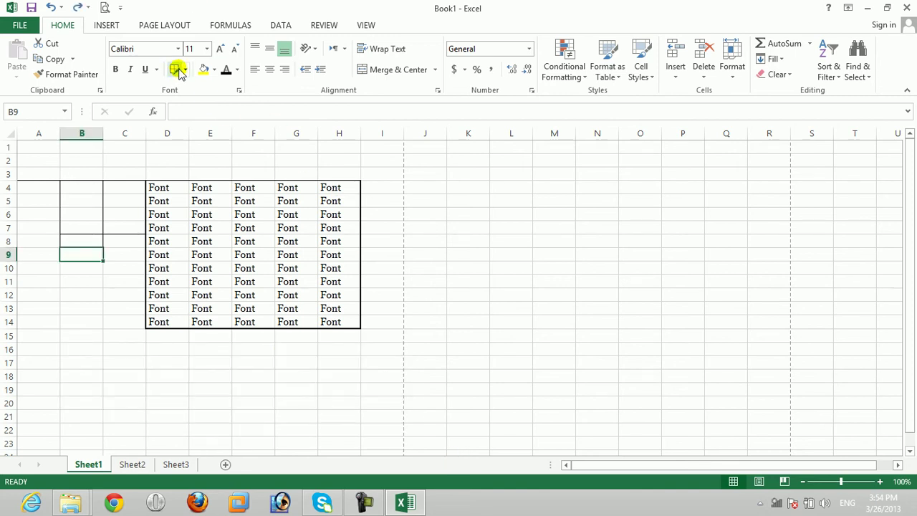
Use Erase Border to wipe the hand-drawn border lines in columns A–C
left_click(181, 70)
left_click(187, 69)
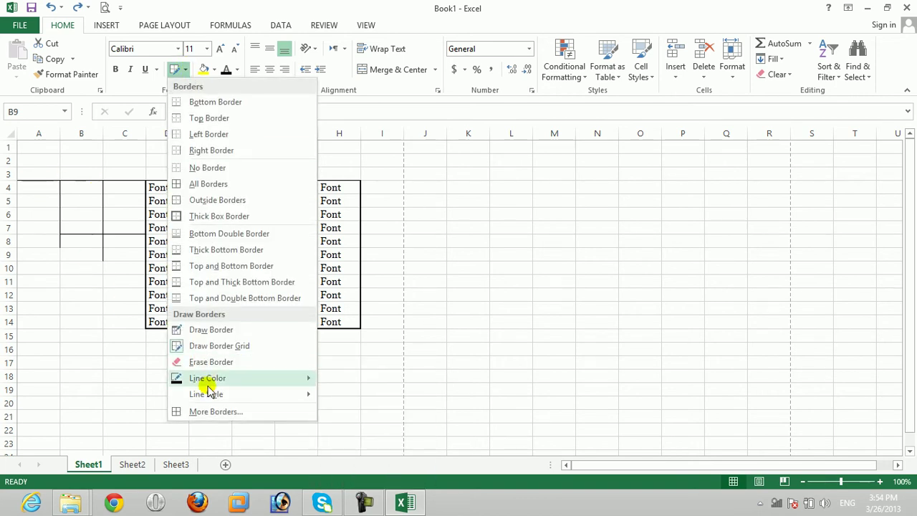
left_click(208, 362)
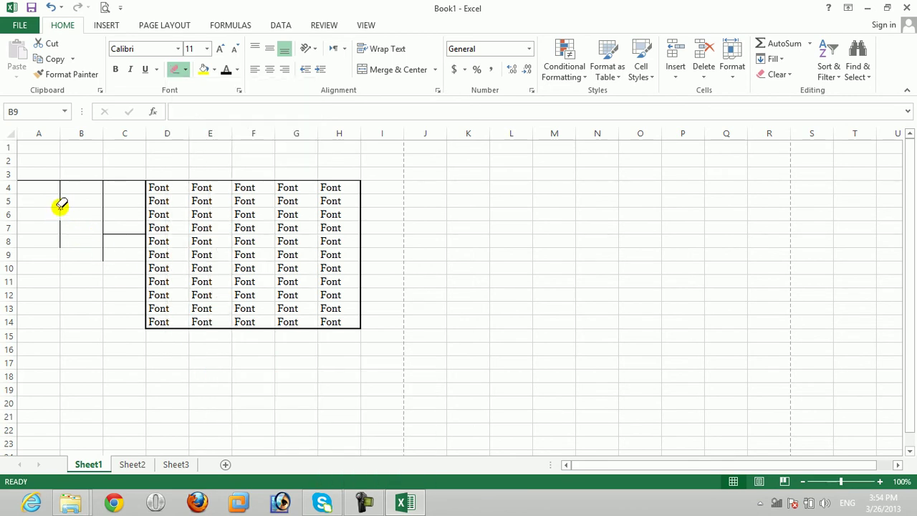
mouse_move(60, 177)
left_mouse_down()
mouse_move(104, 181)
mouse_move(103, 243)
left_mouse_up()
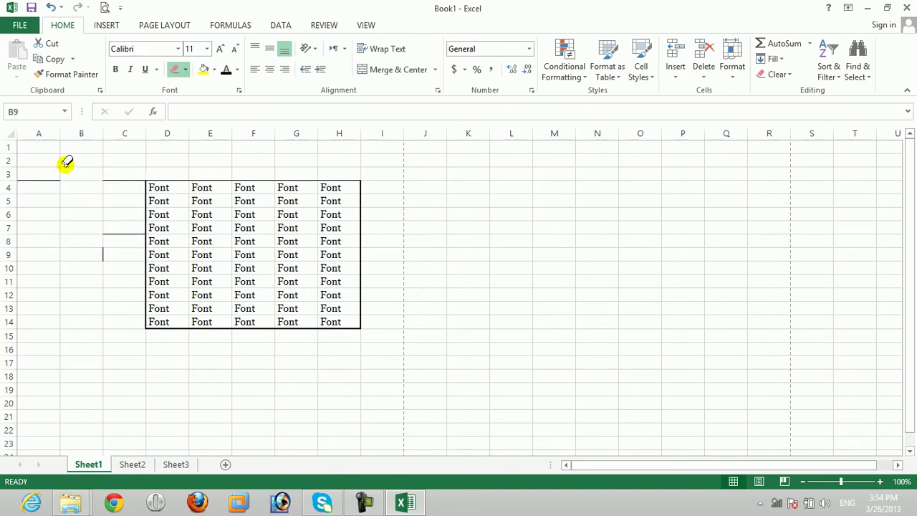
left_click(185, 69)
mouse_move(206, 394)
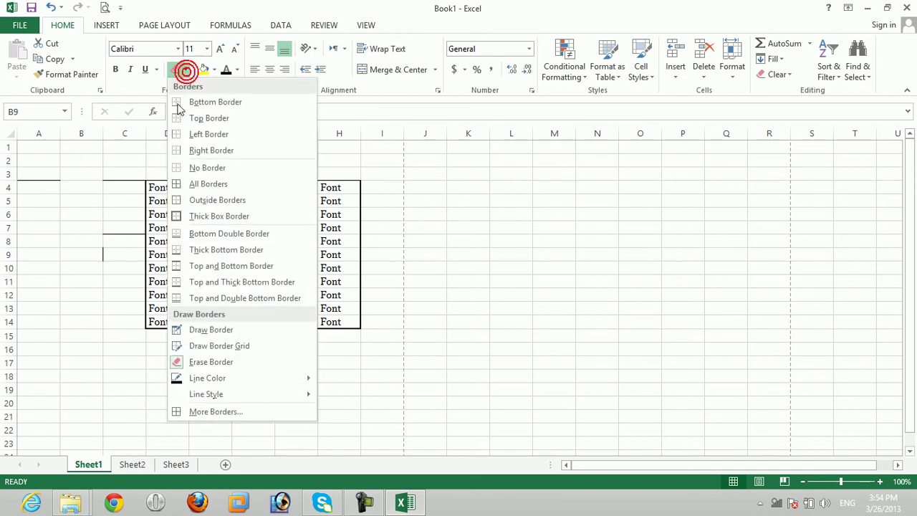
Switch the border tool from erasing to Draw Border Grid
left_click(211, 362)
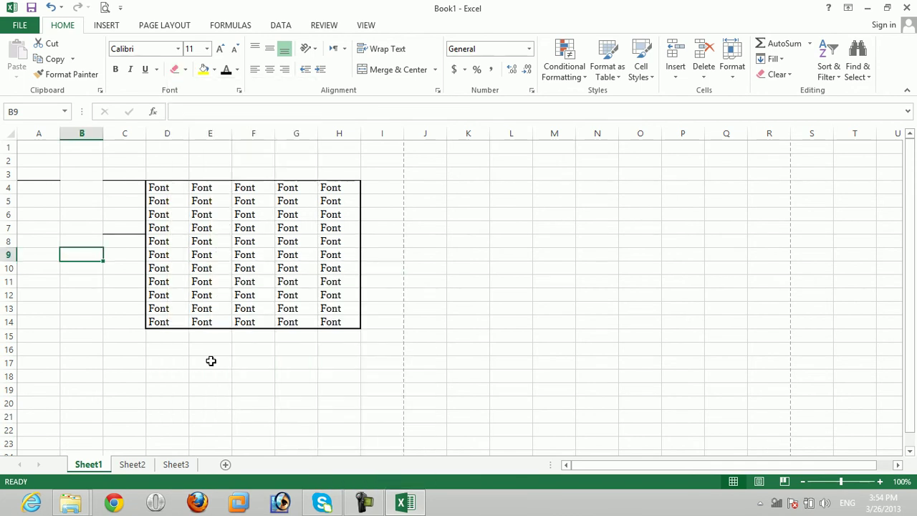
left_click(184, 70)
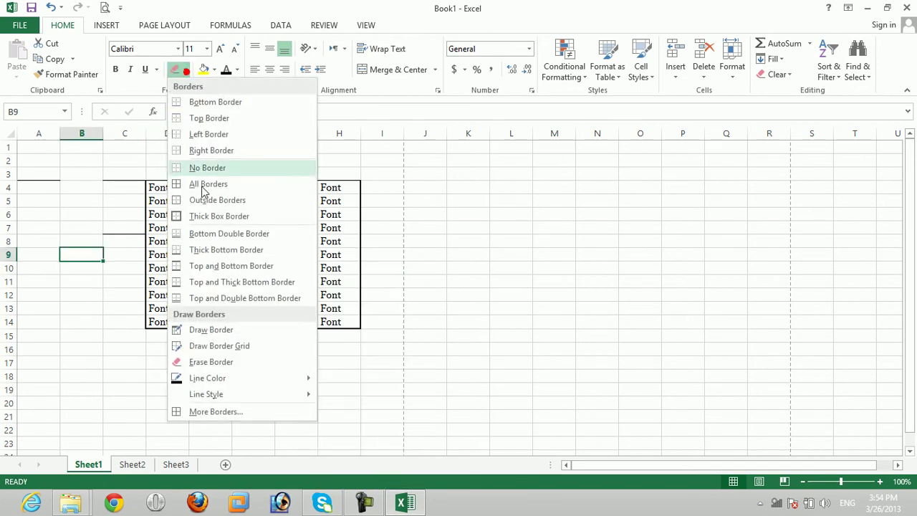
left_click(208, 331)
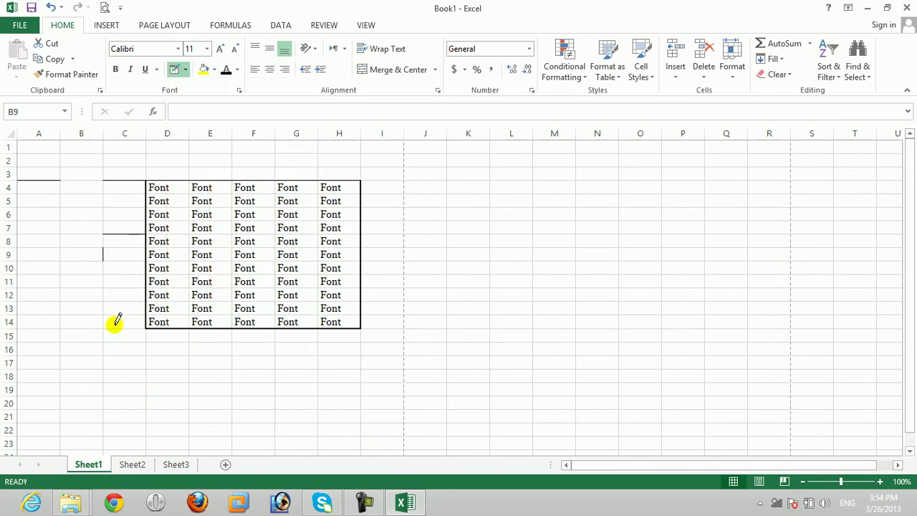
left_click(186, 70)
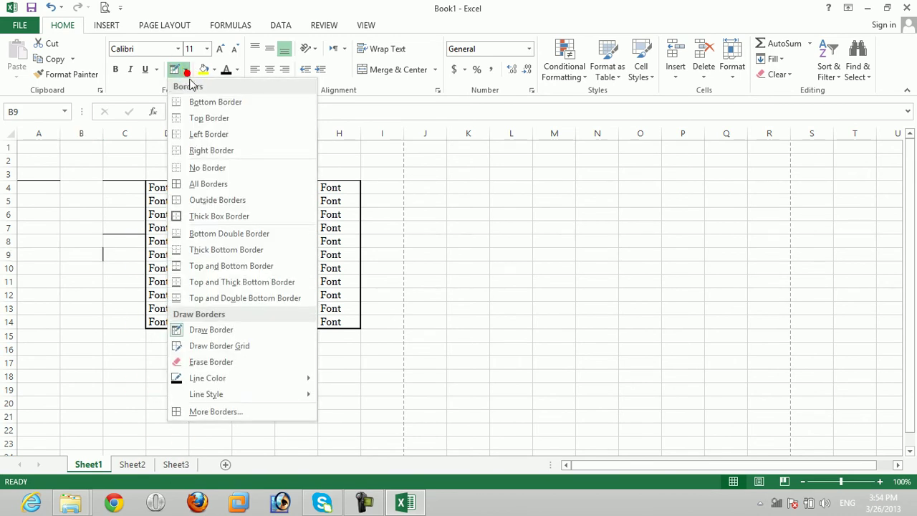
left_click(215, 343)
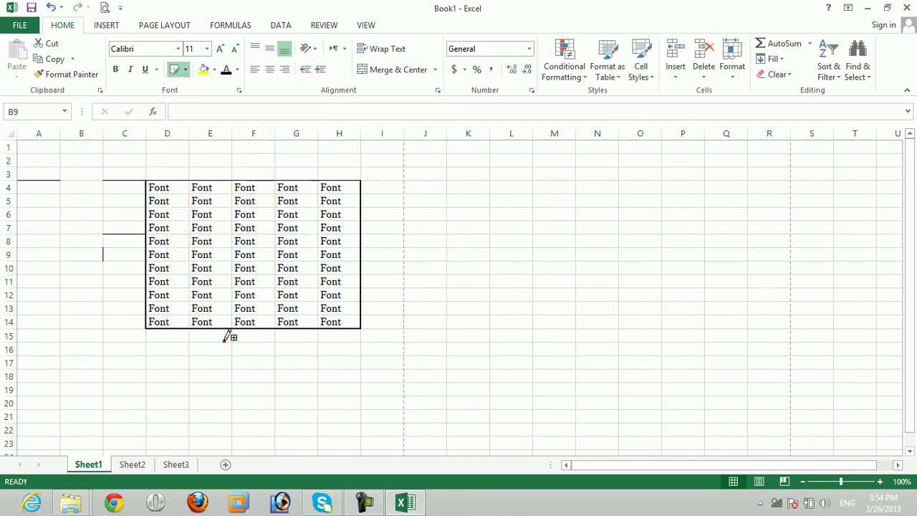
Set a yellow-orange line colour and draw a border grid over B17:D21, undoing a first try
left_click(186, 72)
left_click(282, 379)
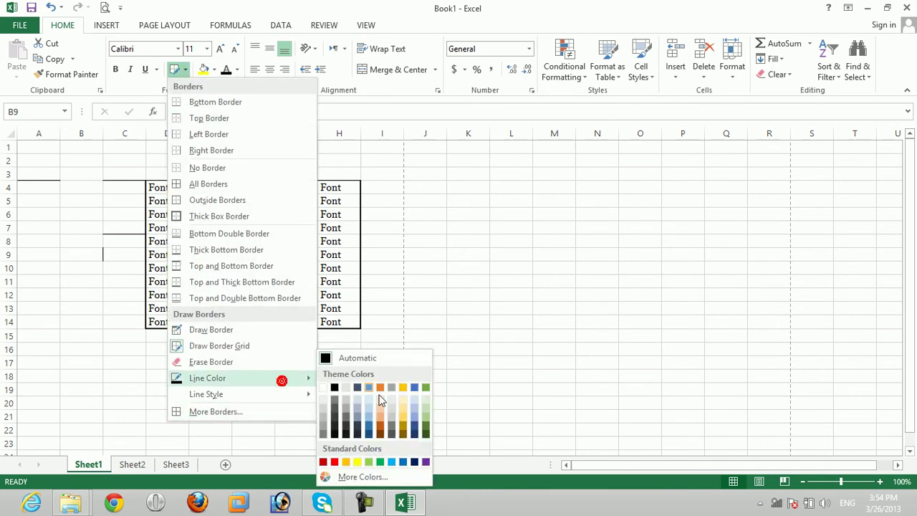
left_click(346, 462)
left_click_drag(44, 368, 205, 420)
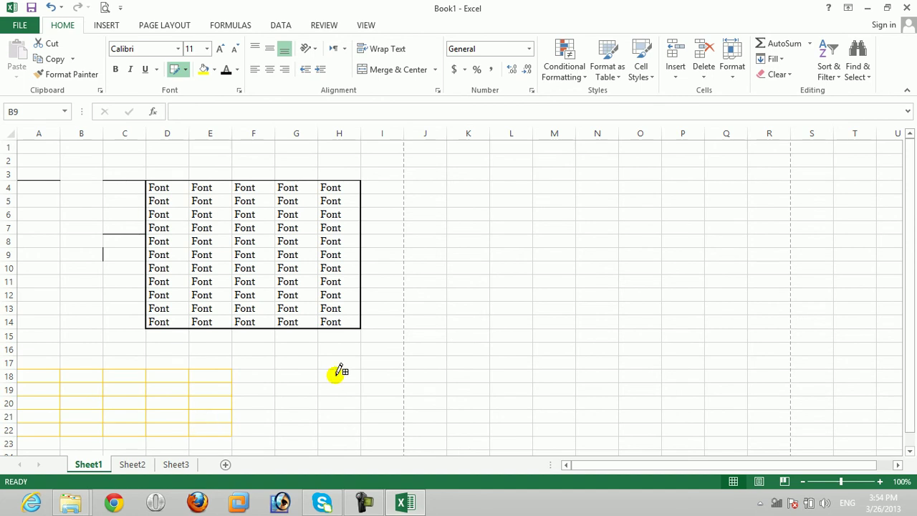
key("ctrl+z")
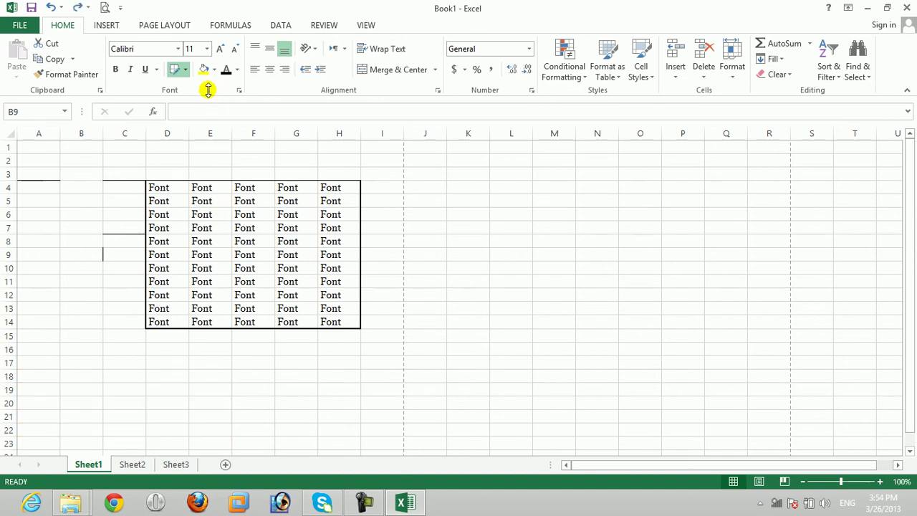
left_click_drag(100, 374, 144, 365)
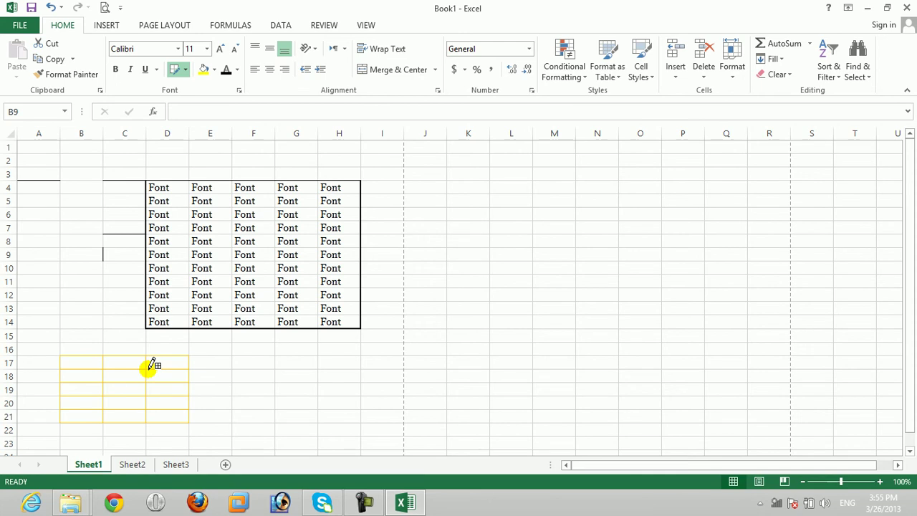
Draw dash-dot borders over E17:H21 and check them in Print Preview
left_click(214, 70)
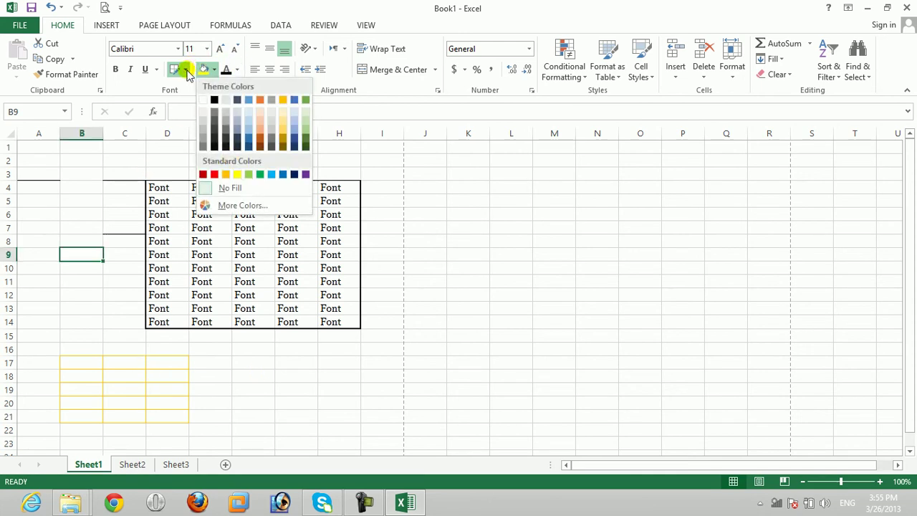
left_click(186, 69)
left_click(269, 397)
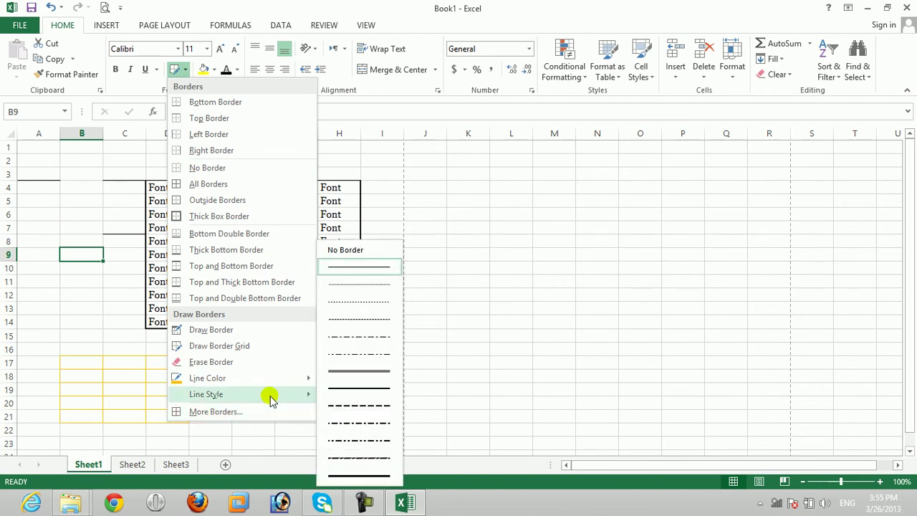
left_click(354, 459)
left_click_drag(224, 358, 344, 412)
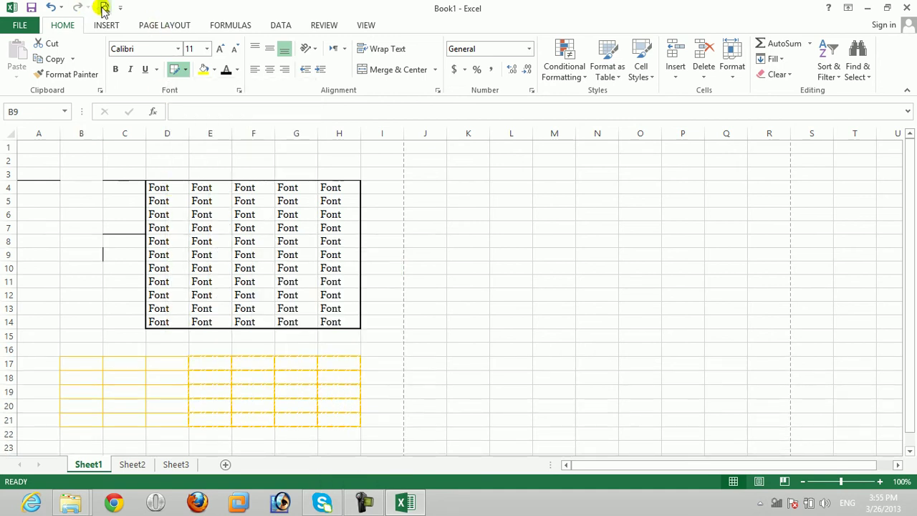
left_click(103, 9)
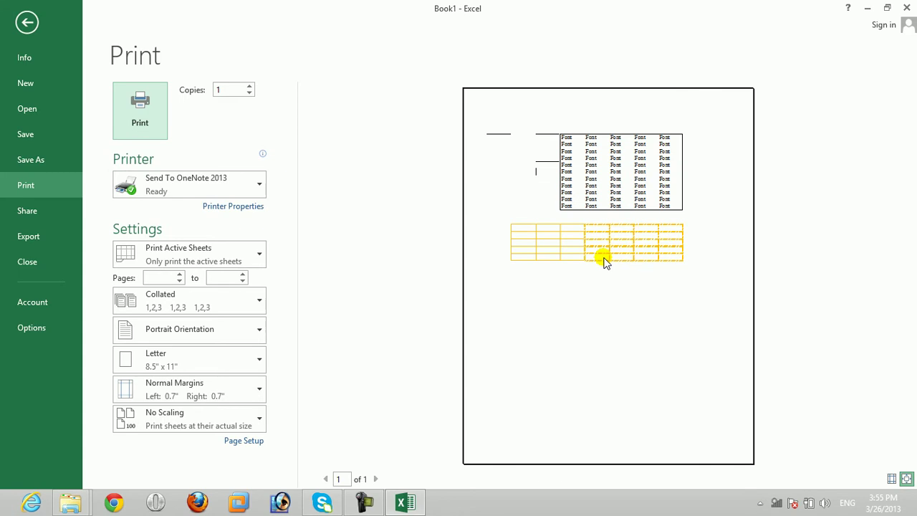
left_click(26, 23)
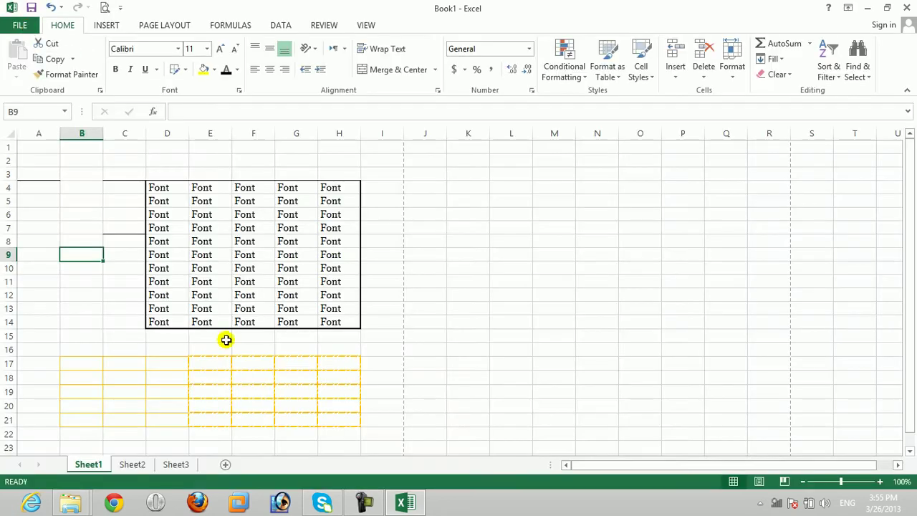
View the Format Cells Border tab from the Font, Alignment and Number launchers, closing it each time
left_click(184, 69)
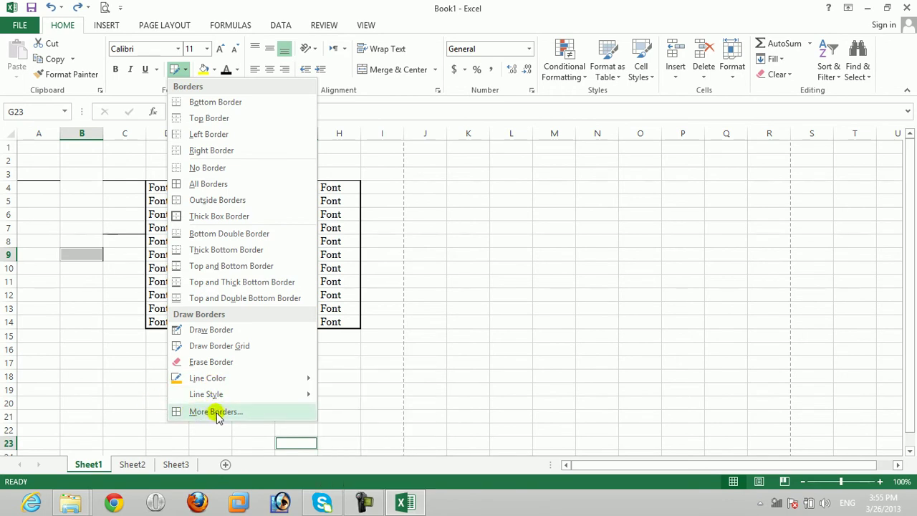
left_click(116, 379)
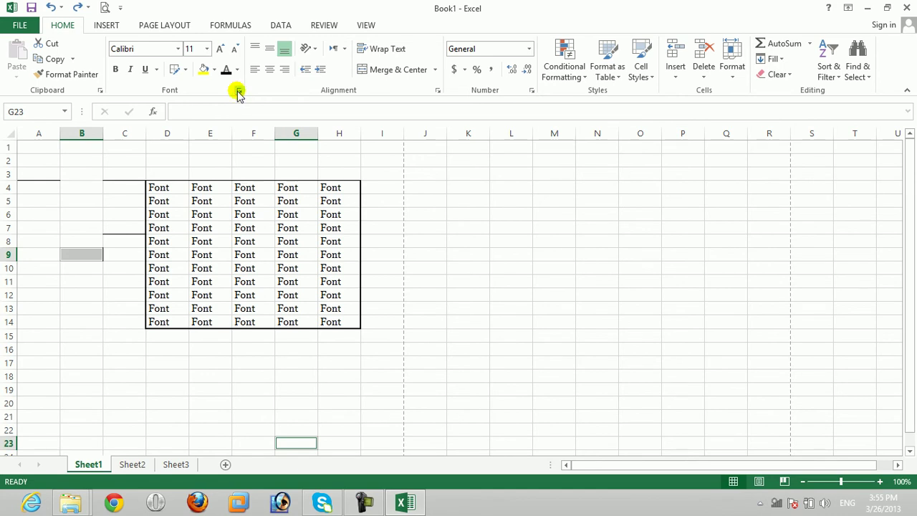
left_click(239, 92)
left_click(522, 185)
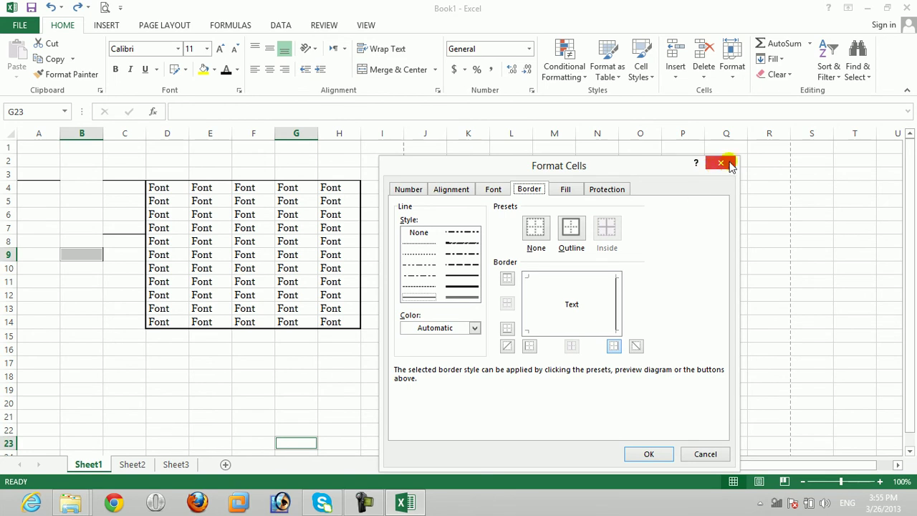
left_click(721, 164)
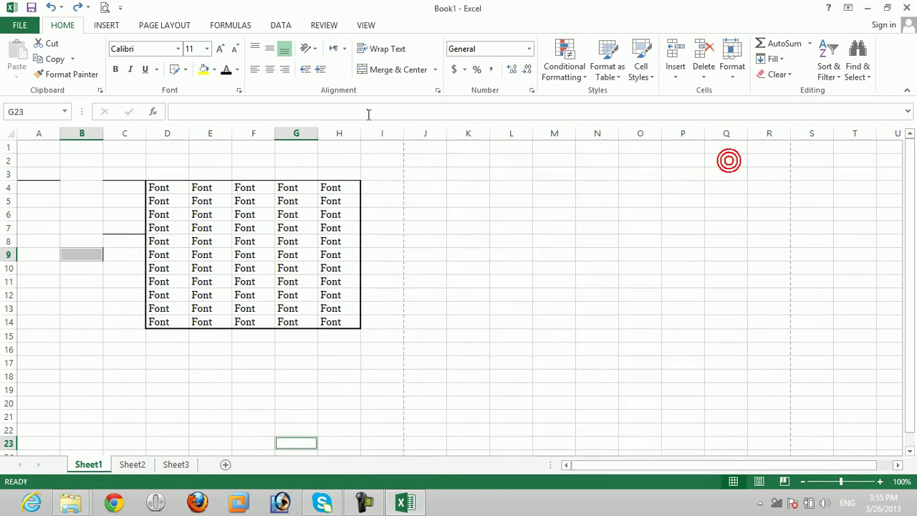
left_click(437, 90)
left_click(530, 188)
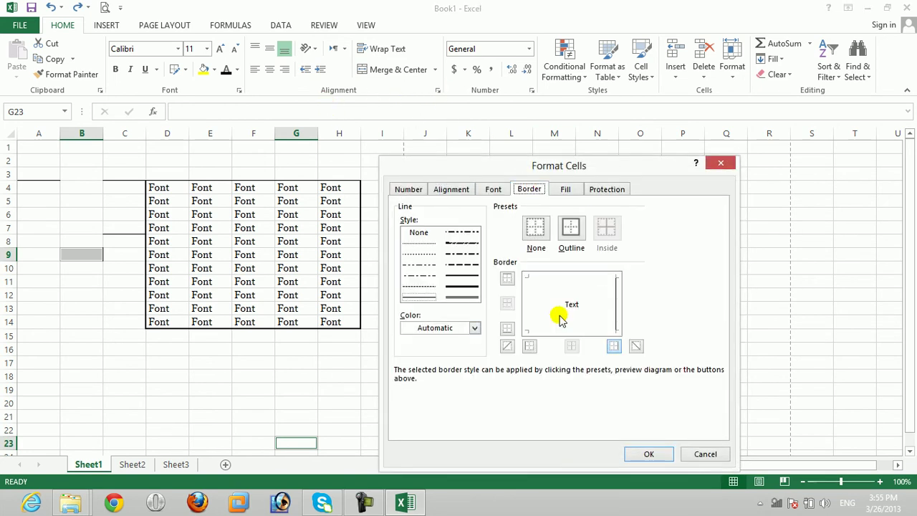
left_click(720, 163)
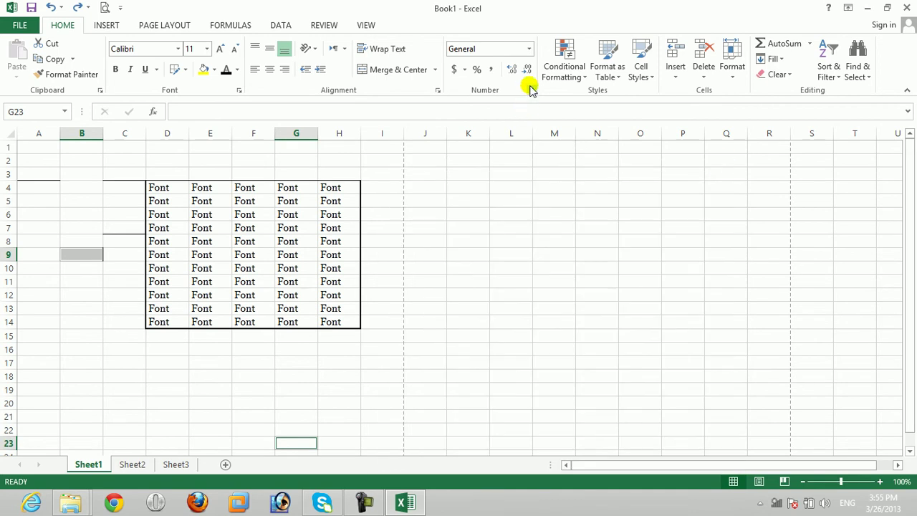
left_click(532, 90)
left_click(530, 190)
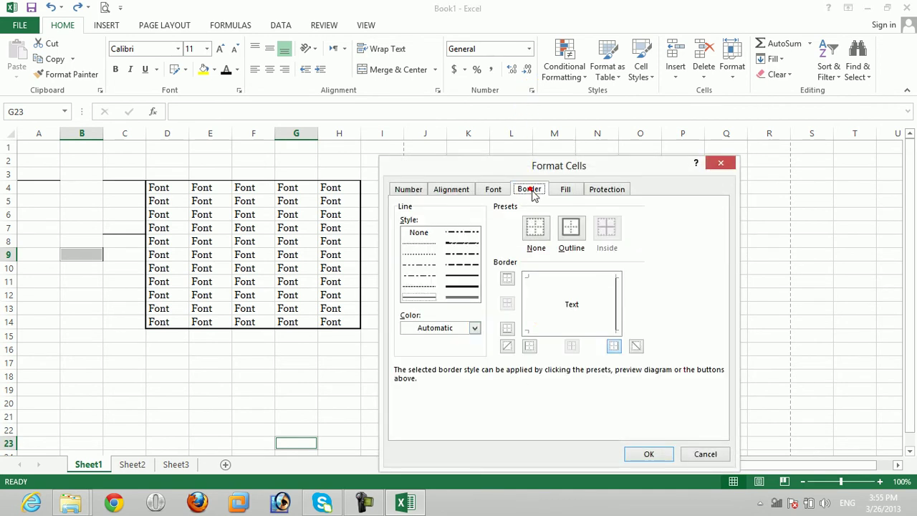
left_click(715, 163)
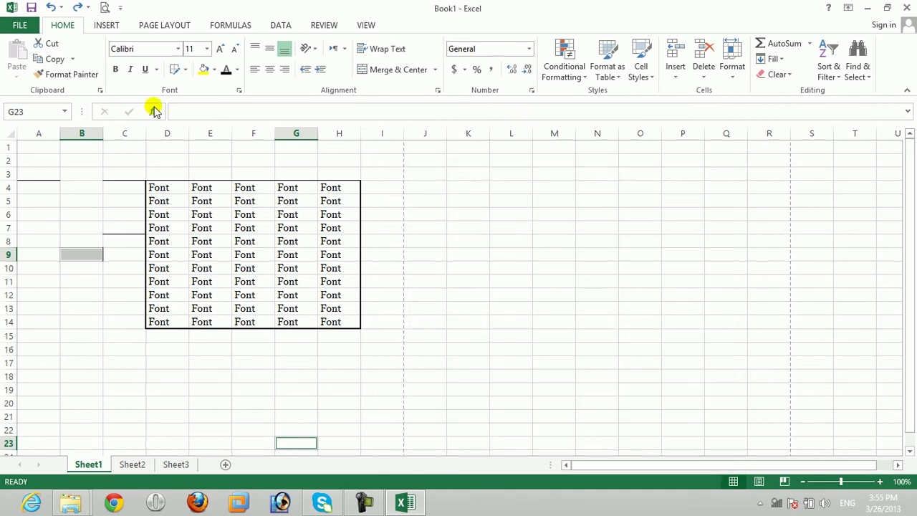
Reopen Format Cells via More Borders and the Font launcher without changes, then select D4:H14
left_click(185, 70)
left_click(184, 410)
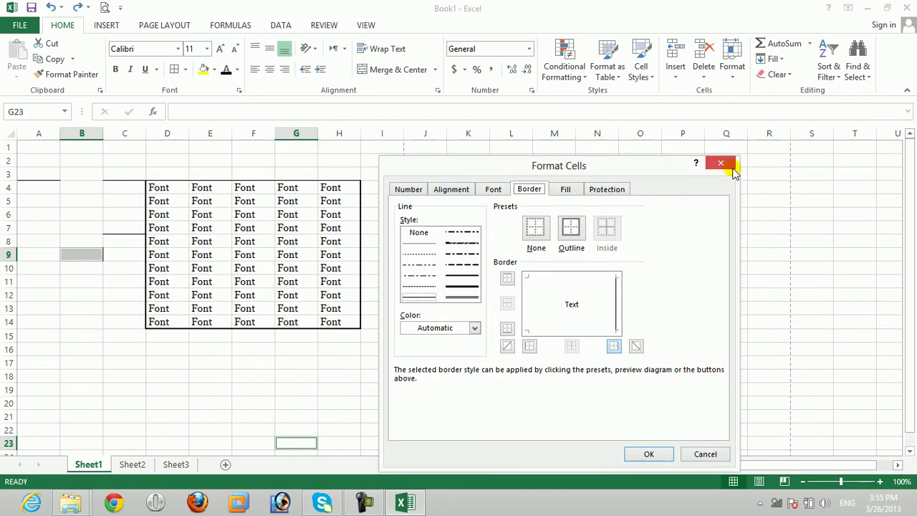
left_click(721, 164)
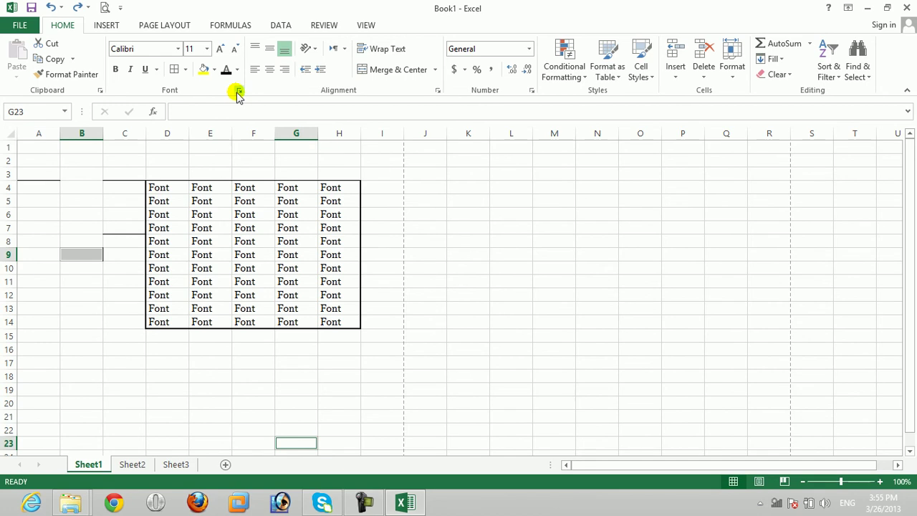
left_click(238, 92)
left_click(725, 164)
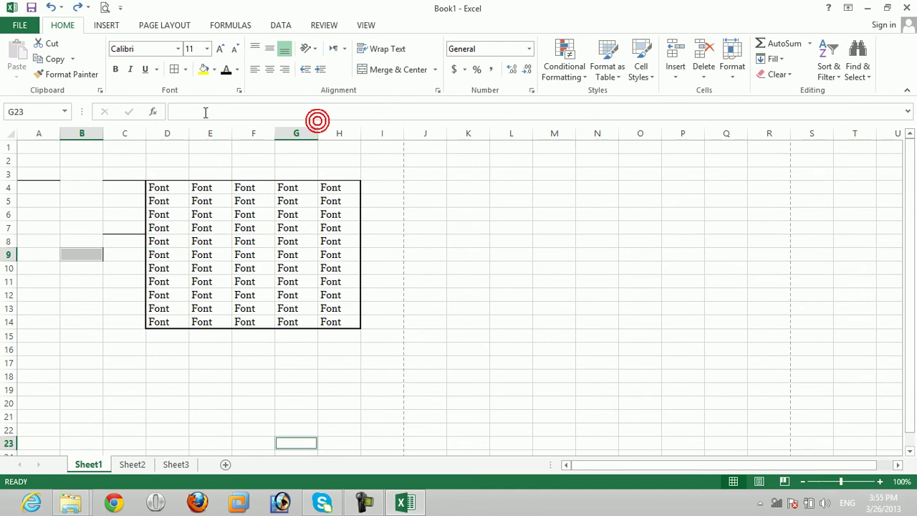
left_click(240, 90)
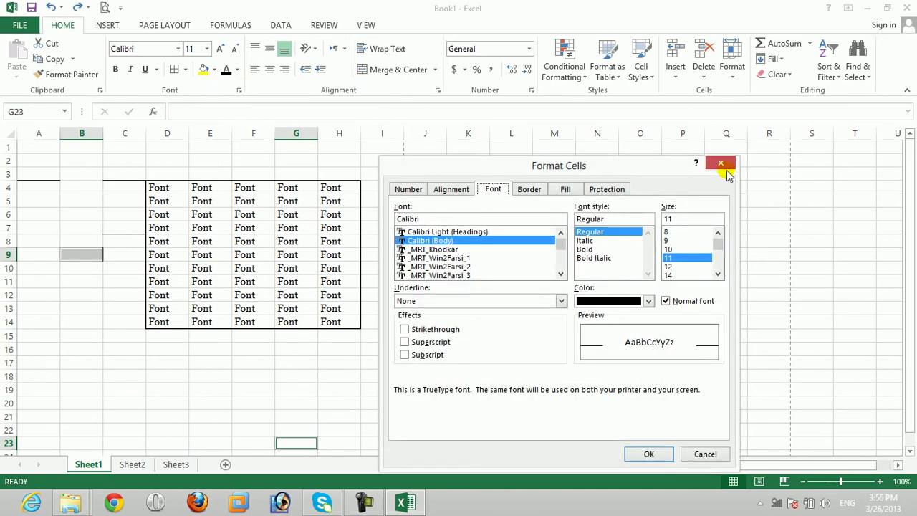
left_click(721, 164)
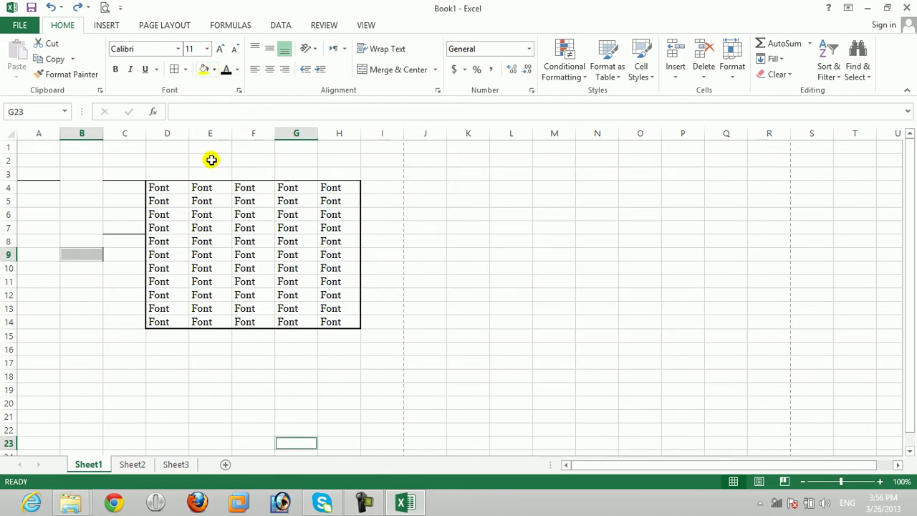
left_click(207, 253)
mouse_move(148, 187)
left_mouse_down()
mouse_move(268, 279)
mouse_move(343, 315)
left_mouse_up()
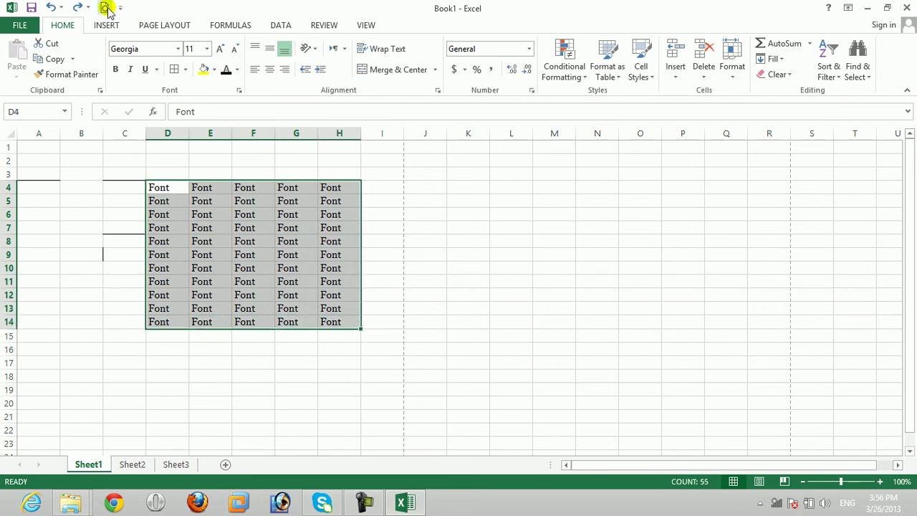
Fill the D4:H14 Font table purple and check it in Print Preview
left_click(104, 7)
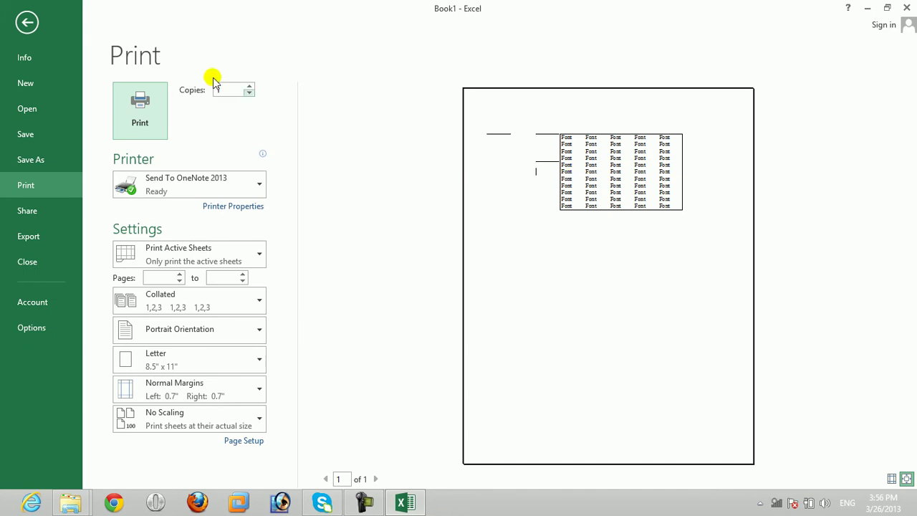
left_click(26, 22)
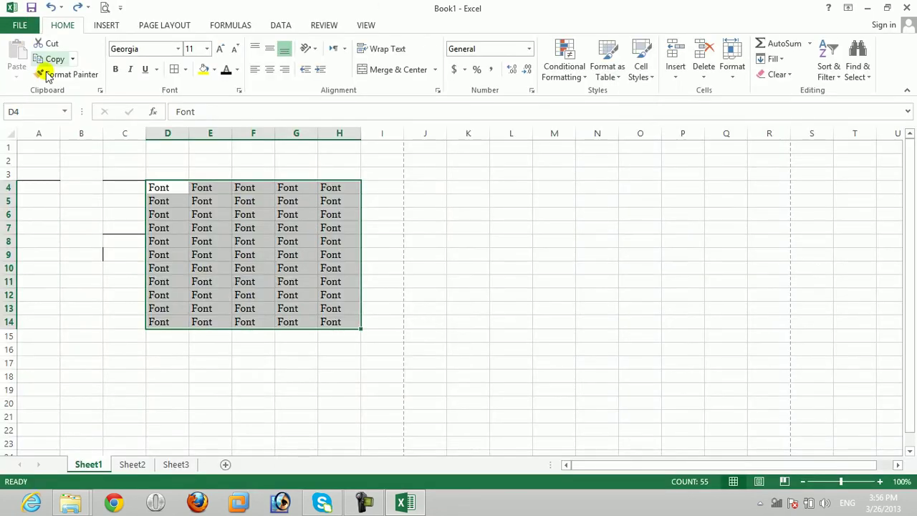
left_click(215, 70)
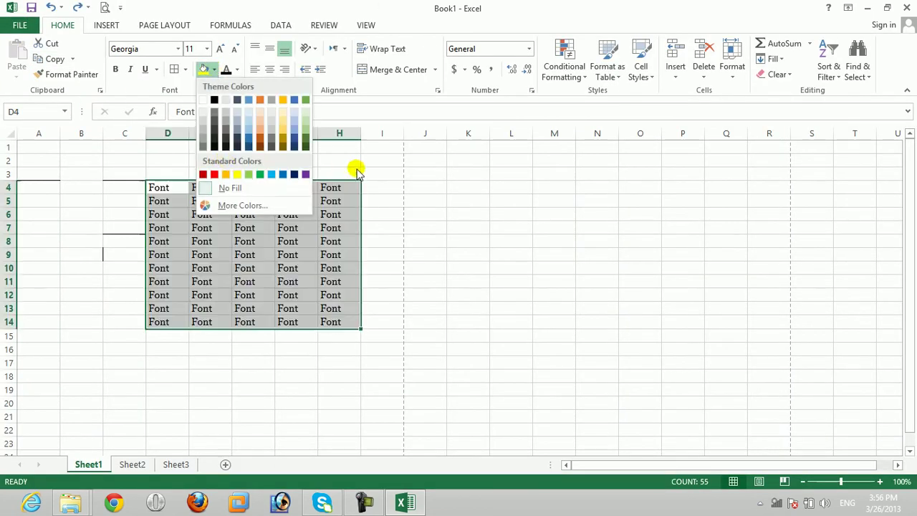
left_click(303, 172)
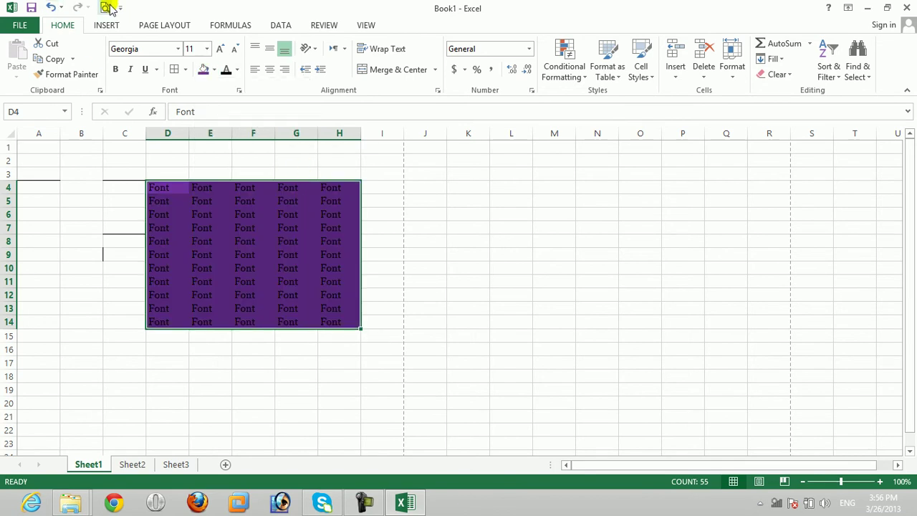
left_click(108, 7)
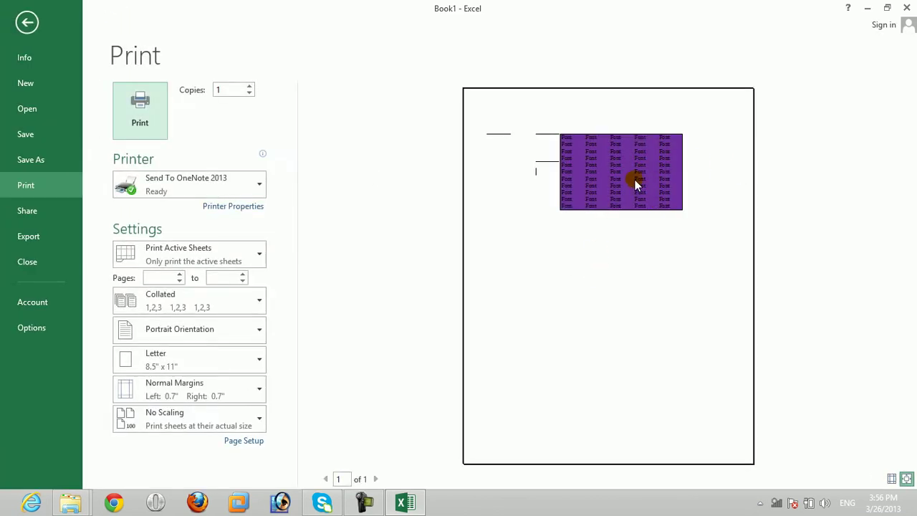
left_click(27, 22)
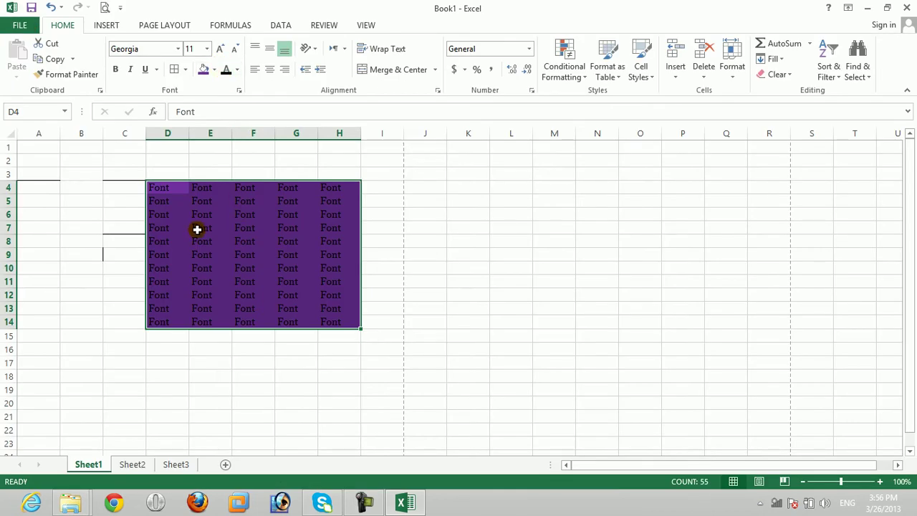
Undo the purple fill and confirm the table prints without fill colour
key("ctrl+z")
left_click(104, 7)
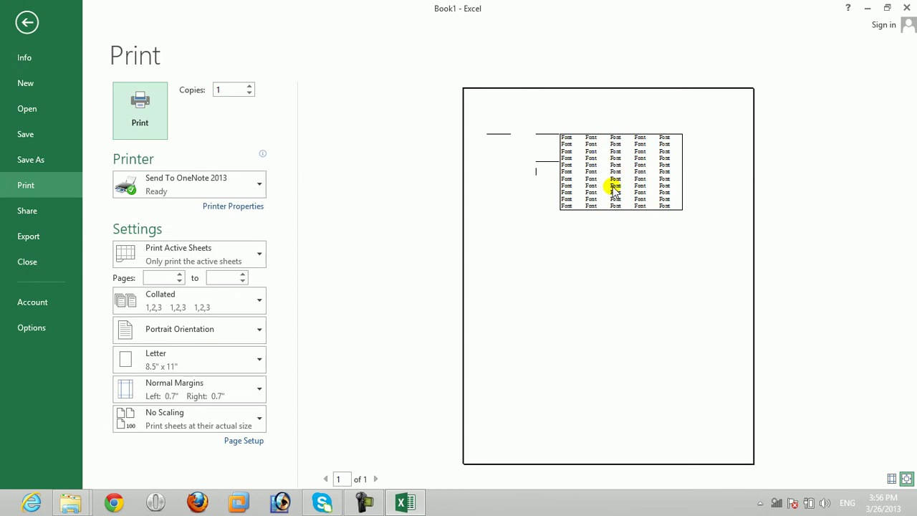
left_click(26, 28)
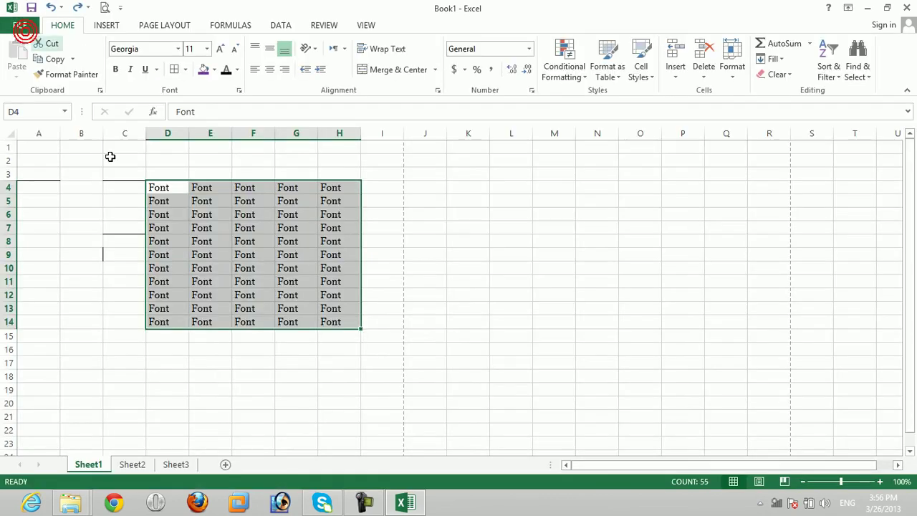
Apply All Borders to D4:H14, then try a dashed drawn border and cancel it
left_click(185, 69)
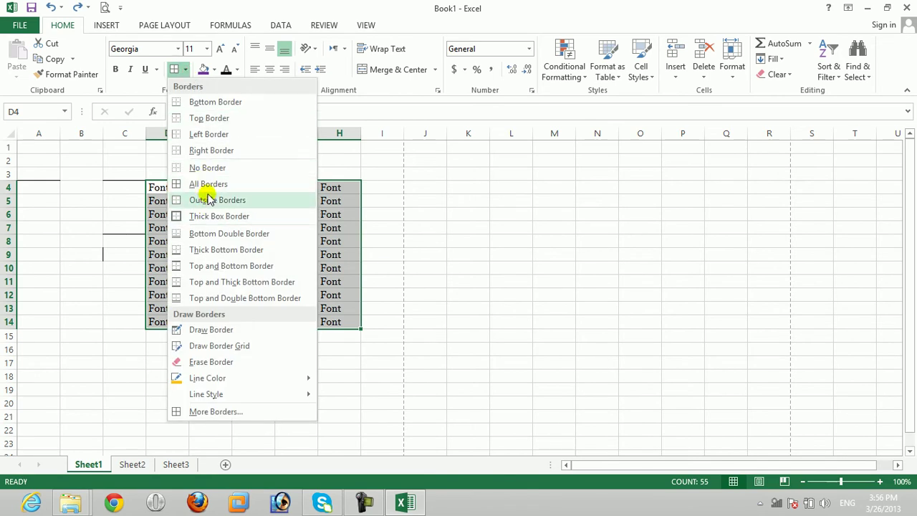
left_click(207, 186)
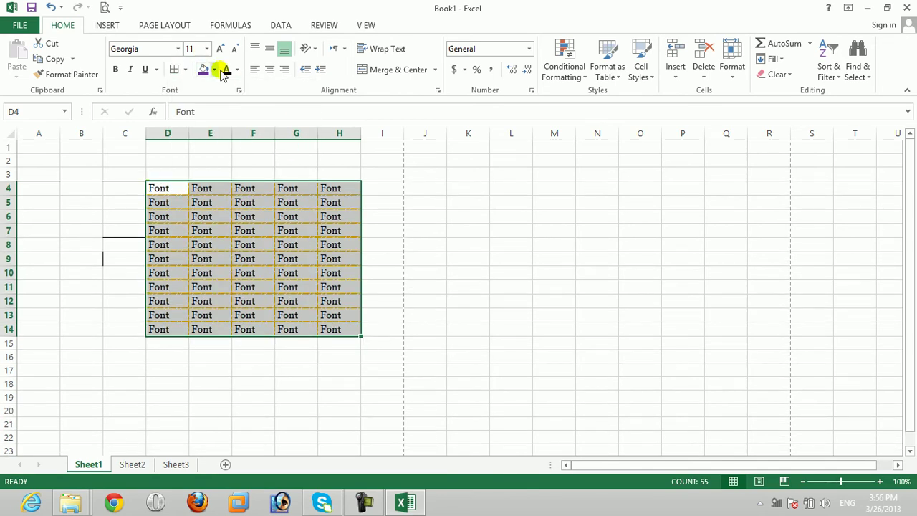
left_click(186, 69)
mouse_move(205, 394)
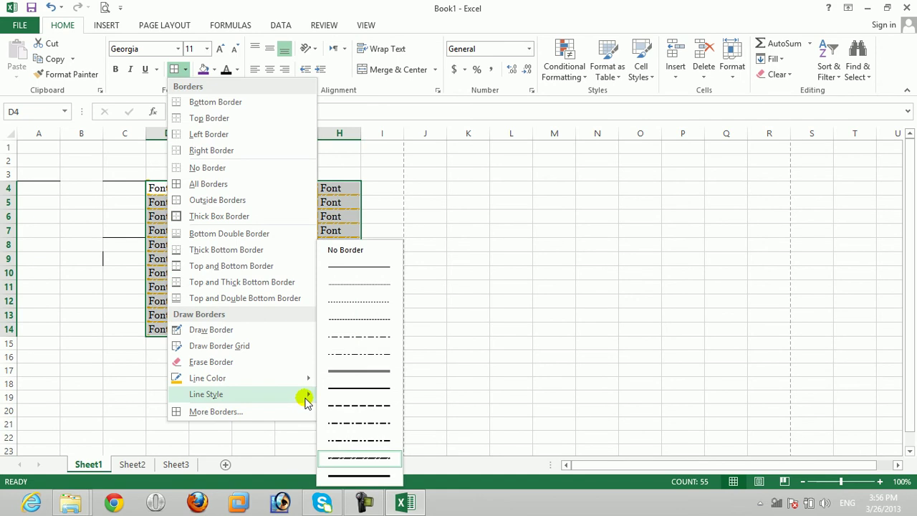
left_click(376, 264)
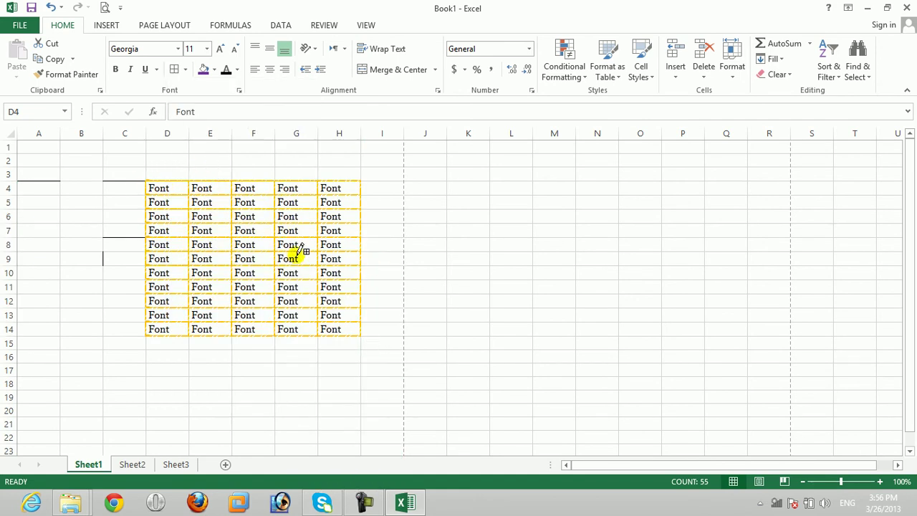
left_click_drag(360, 328, 366, 330)
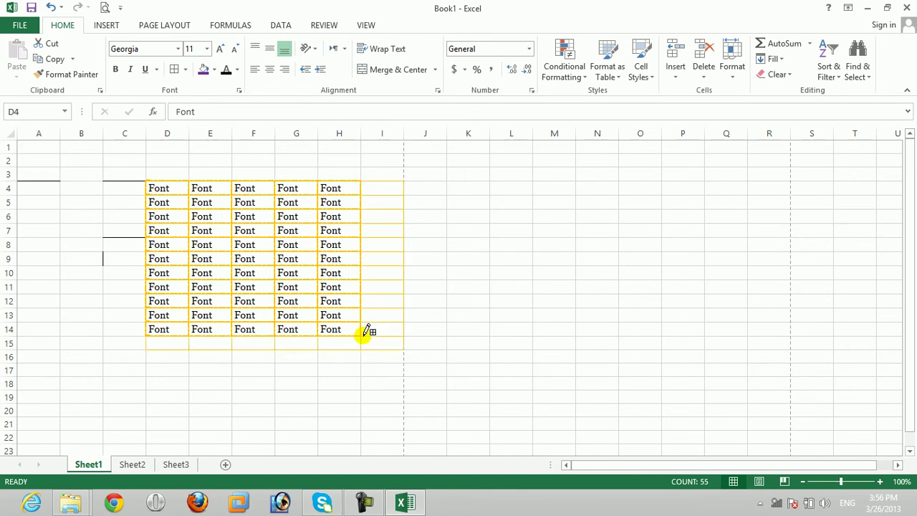
key("Escape")
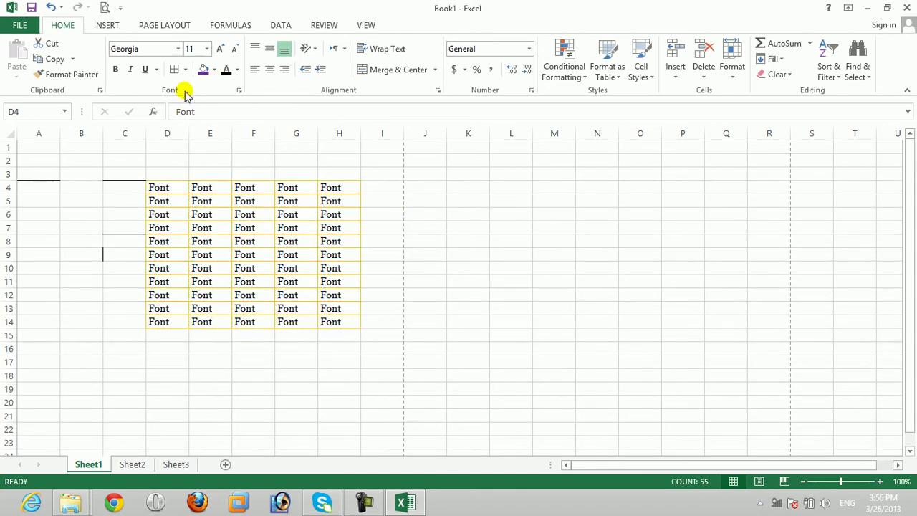
Set the border line colour to black and draw a border grid over D4:H14
left_click(185, 69)
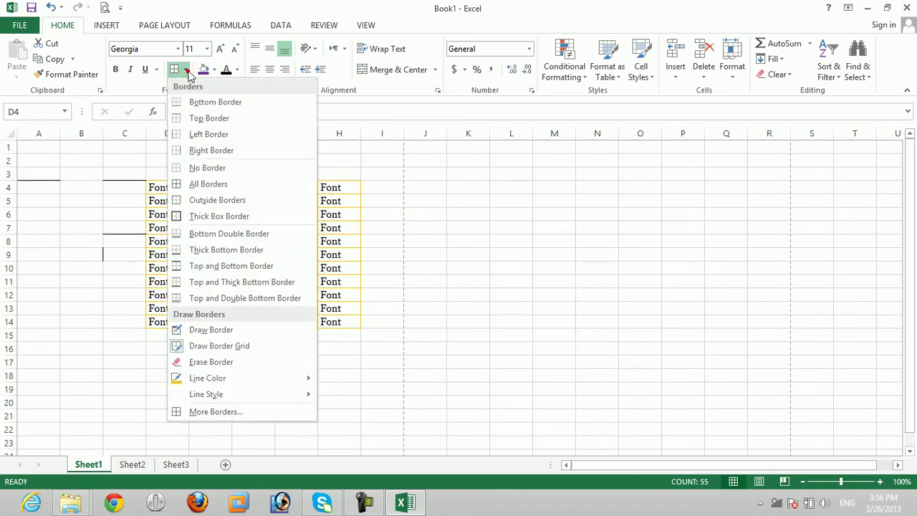
left_click(259, 385)
left_click(333, 387)
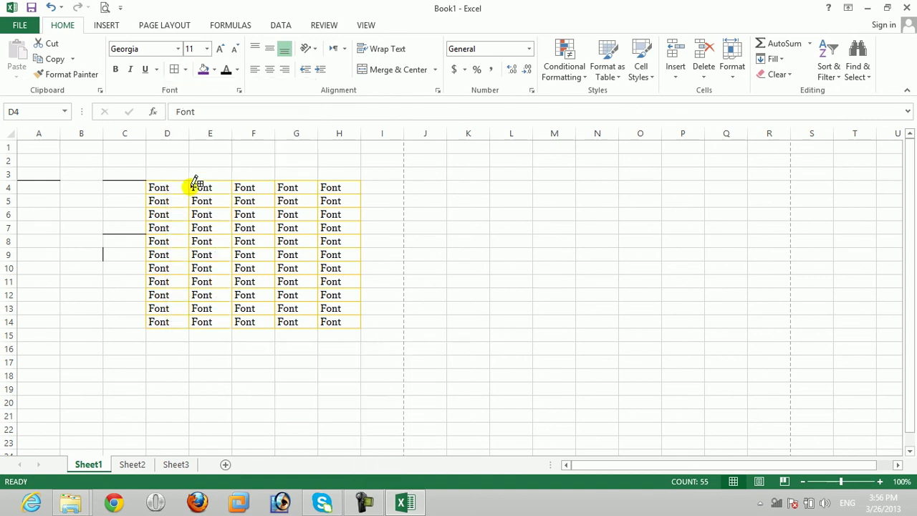
left_click_drag(148, 182, 346, 315)
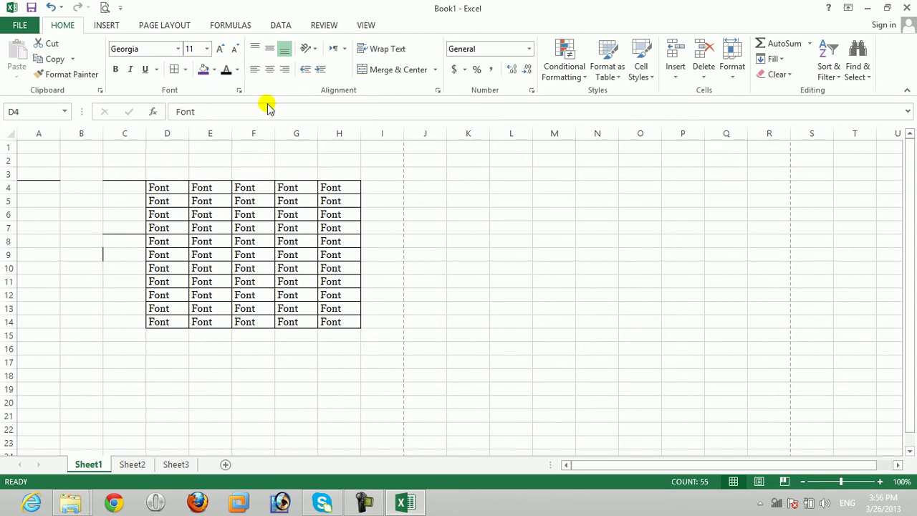
Make the D4:H14 text blue, check it in Print Preview, then select E6
left_click(238, 70)
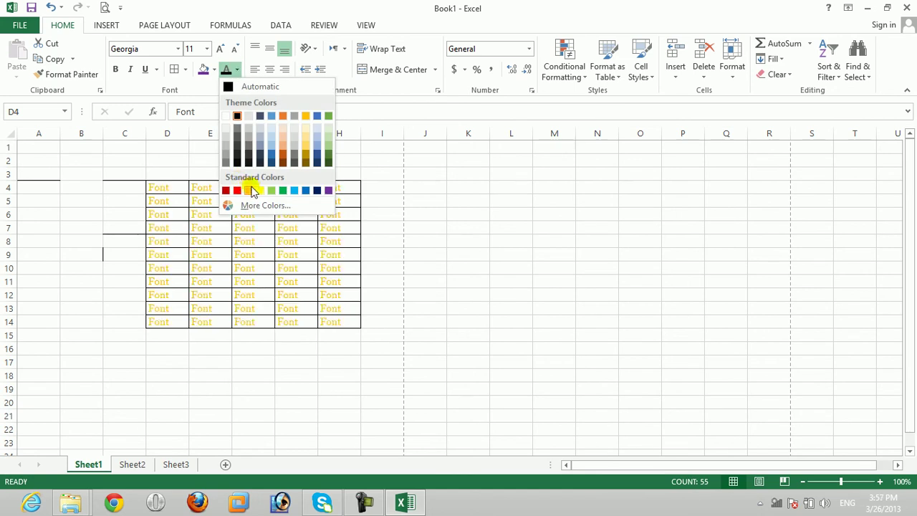
left_click(315, 191)
left_click(105, 8)
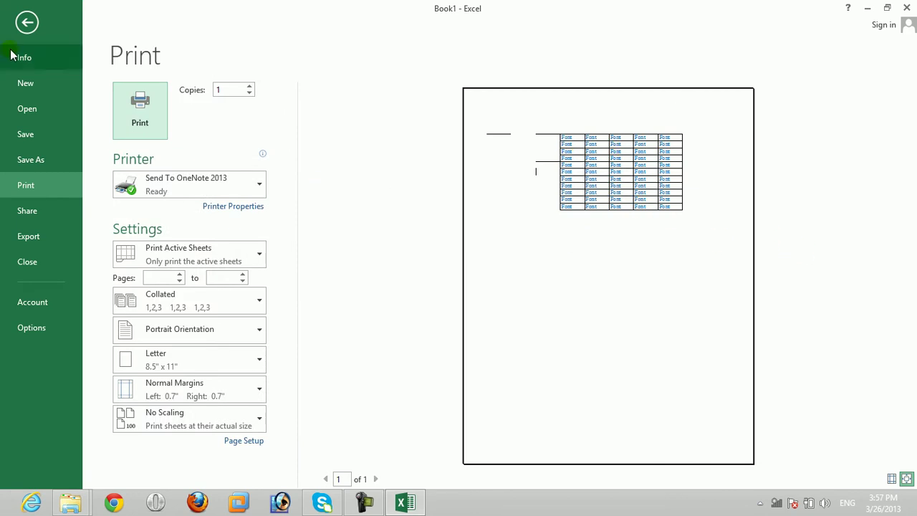
left_click(26, 22)
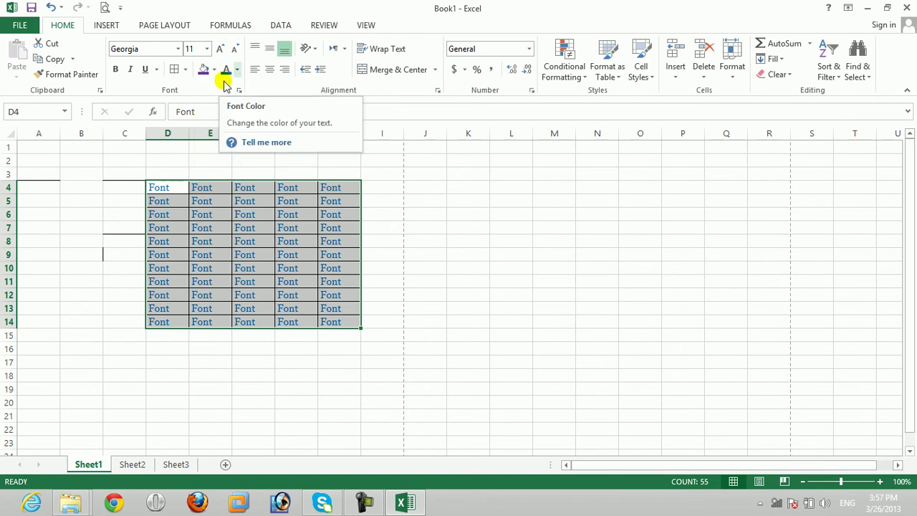
left_click(205, 213)
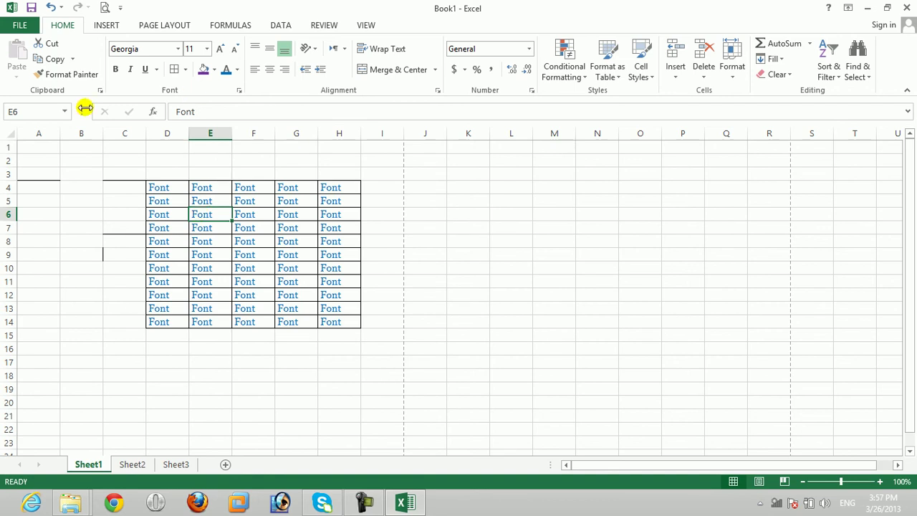
Delete all the Font table text in rows 4 to 14
left_click_drag(48, 156, 364, 356)
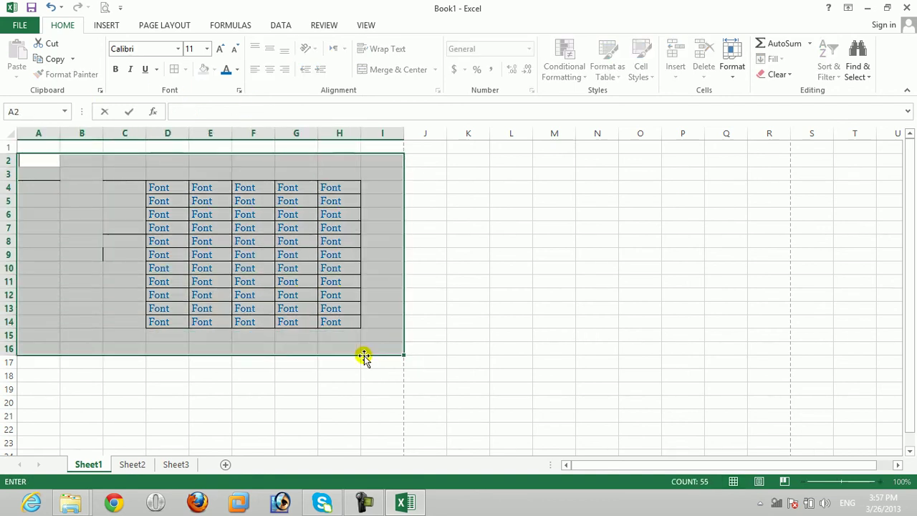
left_click_drag(88, 195, 360, 351)
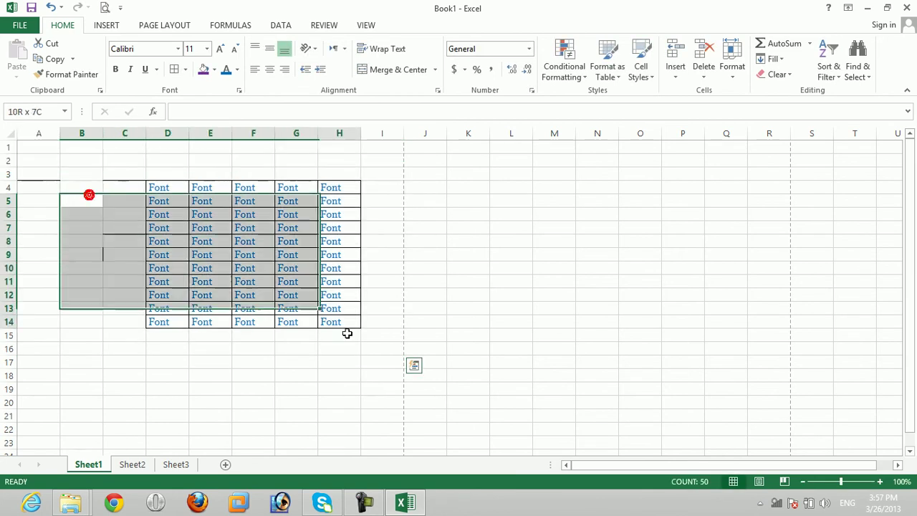
key("Delete")
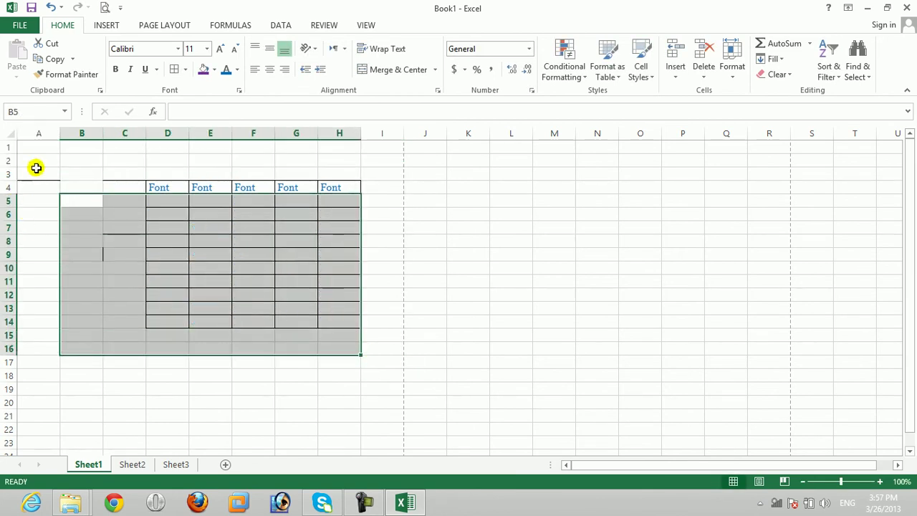
left_click_drag(46, 164, 394, 345)
key("Delete")
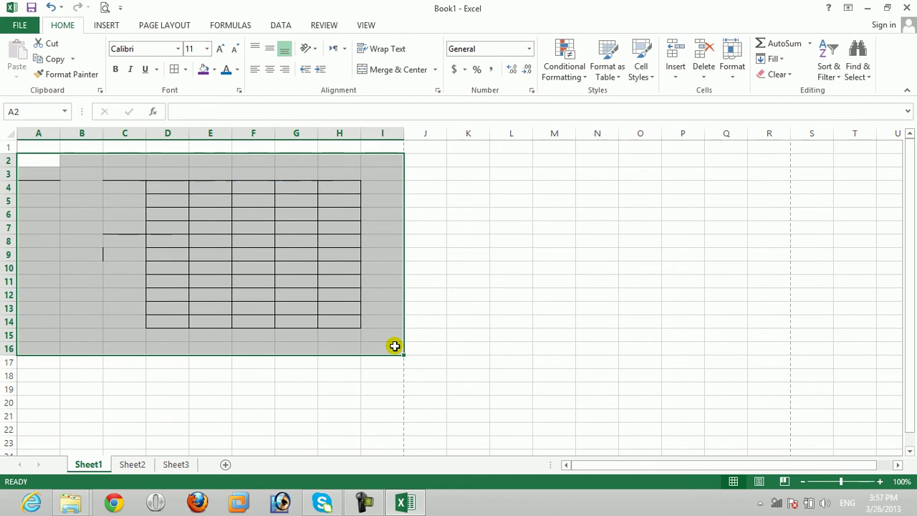
Remove all borders from A2:I16 with No Border, then select B6
left_click(185, 70)
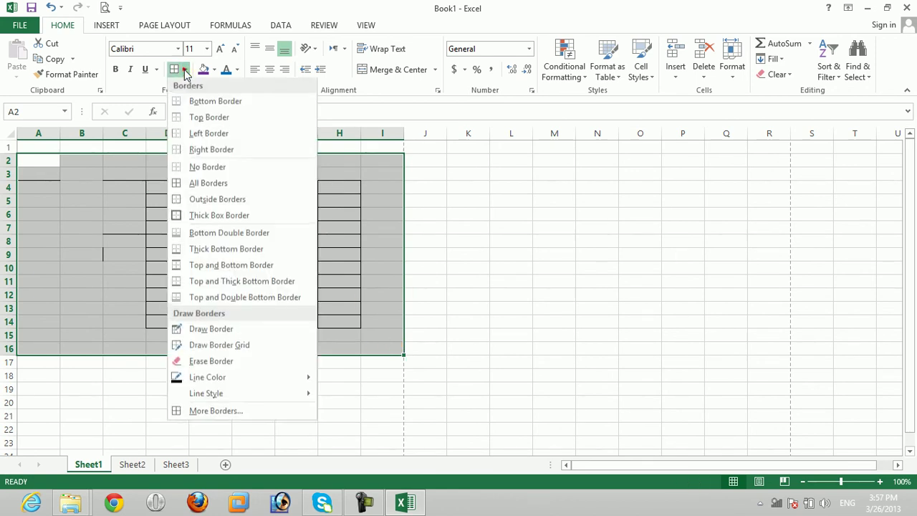
left_click(212, 168)
left_click(83, 266)
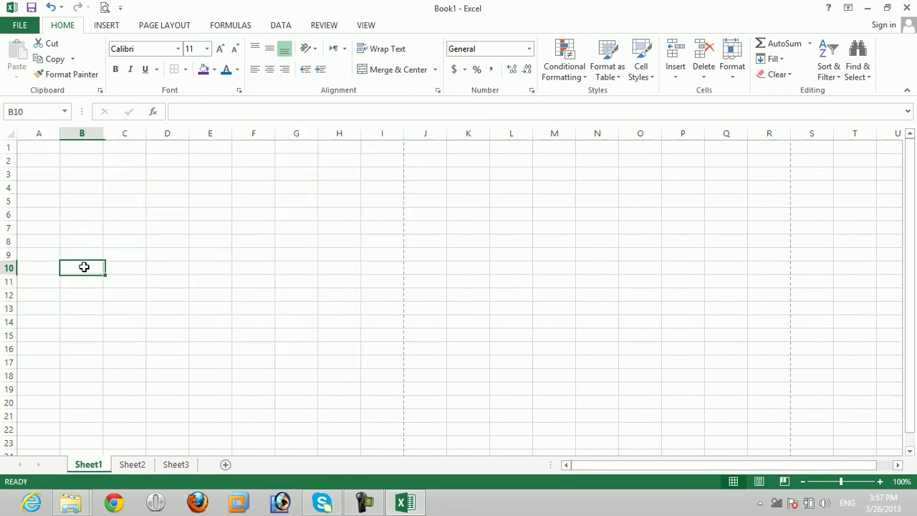
left_click(93, 214)
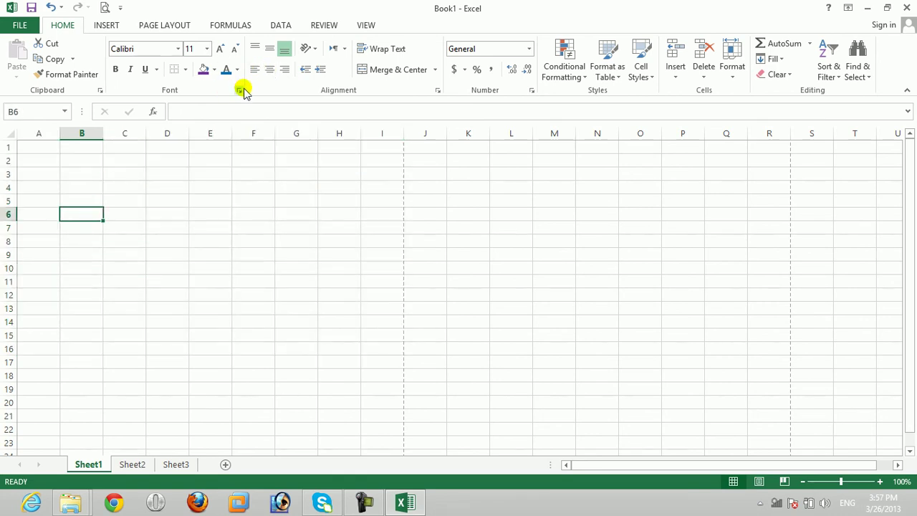
left_click(239, 90)
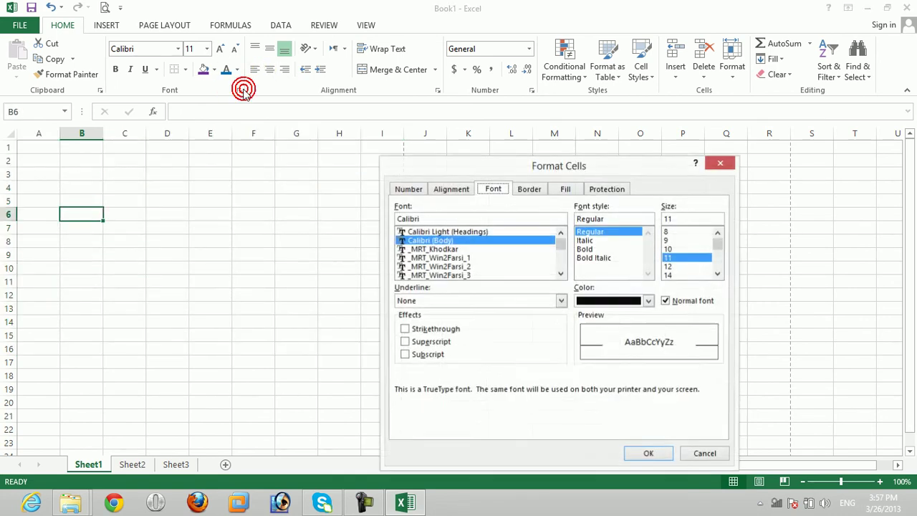
left_click(409, 189)
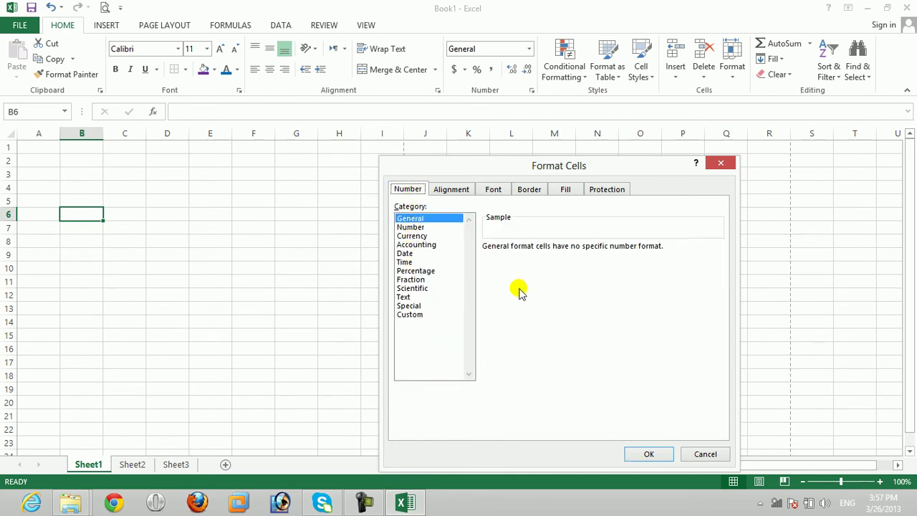
left_click(697, 454)
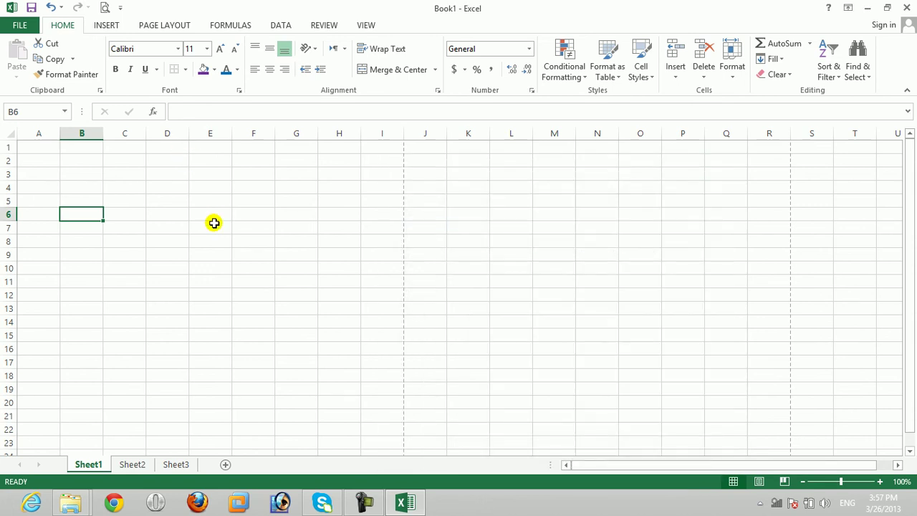
Finish entering the date 2/3/2011 in B6 and return to that cell
type("02/03/2011")
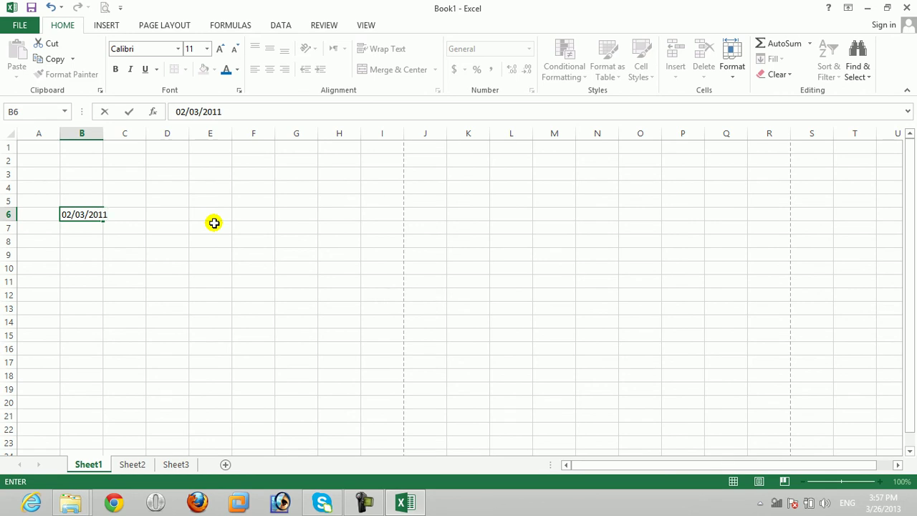
key("Return")
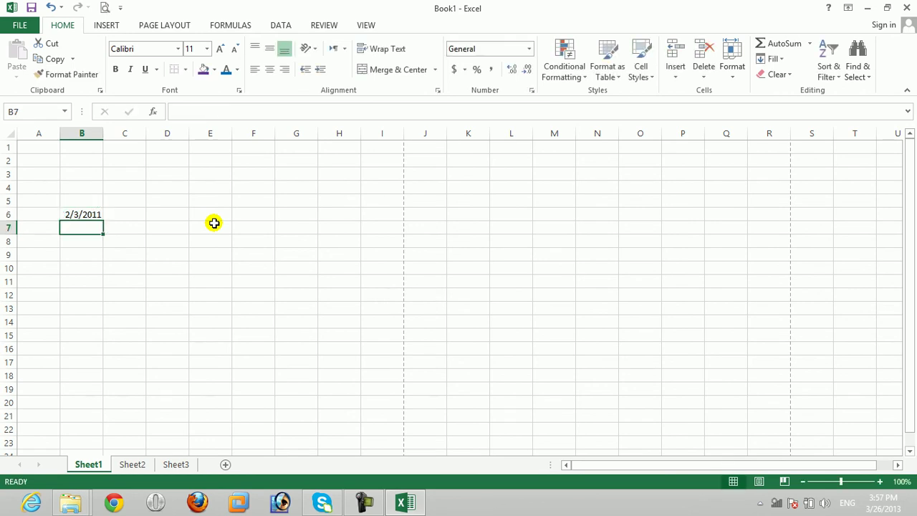
key("Up")
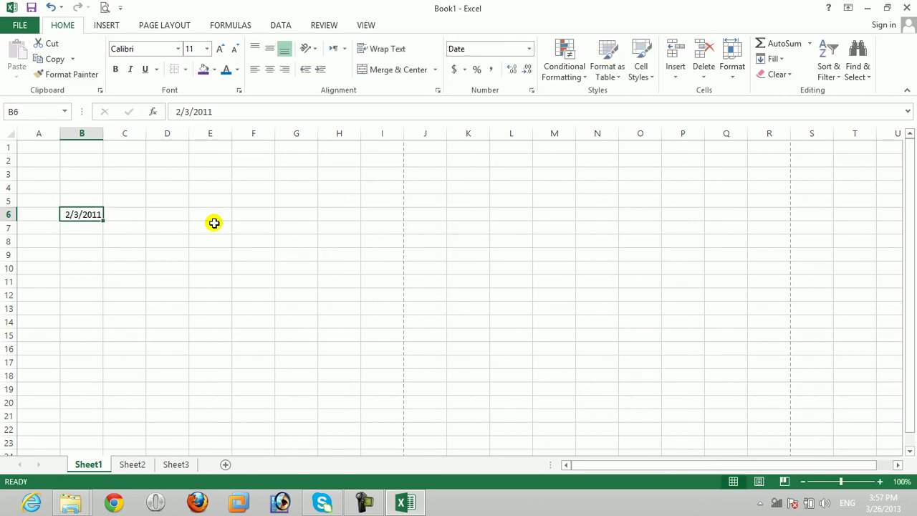
Preview the date as Number and General (40577), cancel, then clear B6
left_click(239, 91)
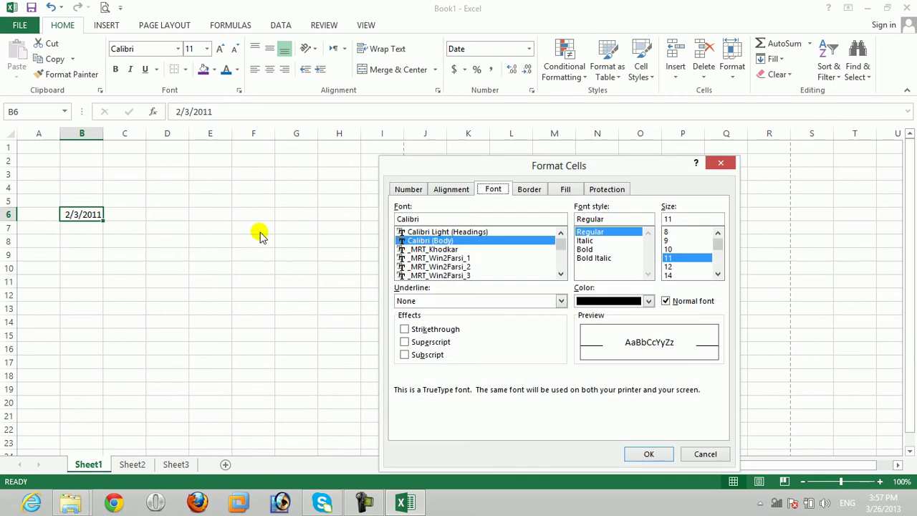
left_click(396, 189)
left_click(410, 227)
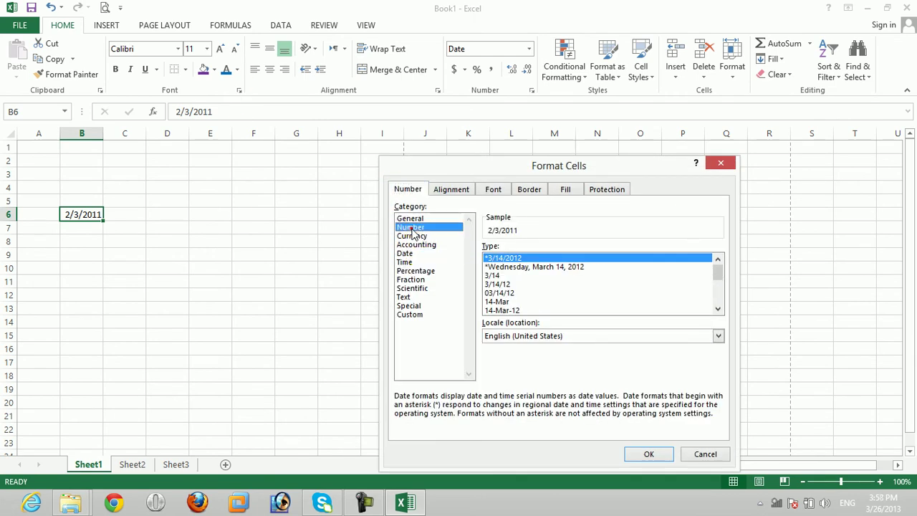
left_click(410, 219)
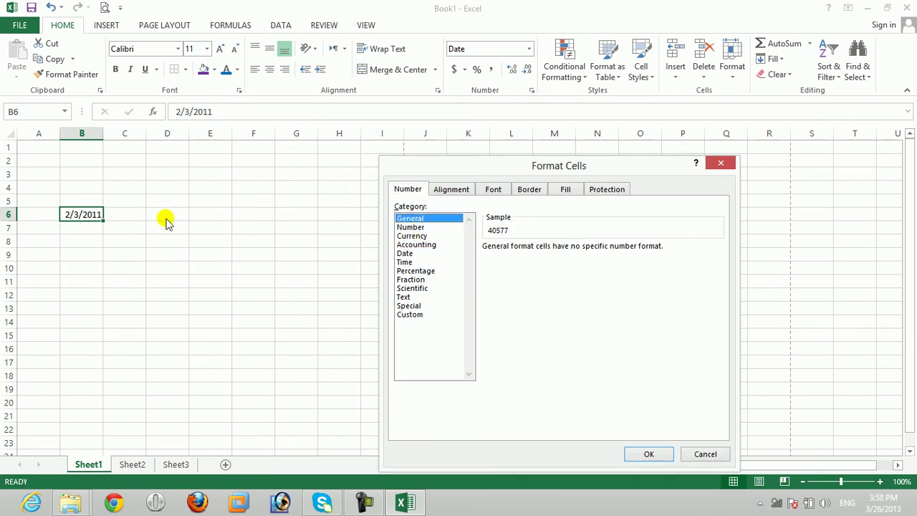
left_click(447, 227)
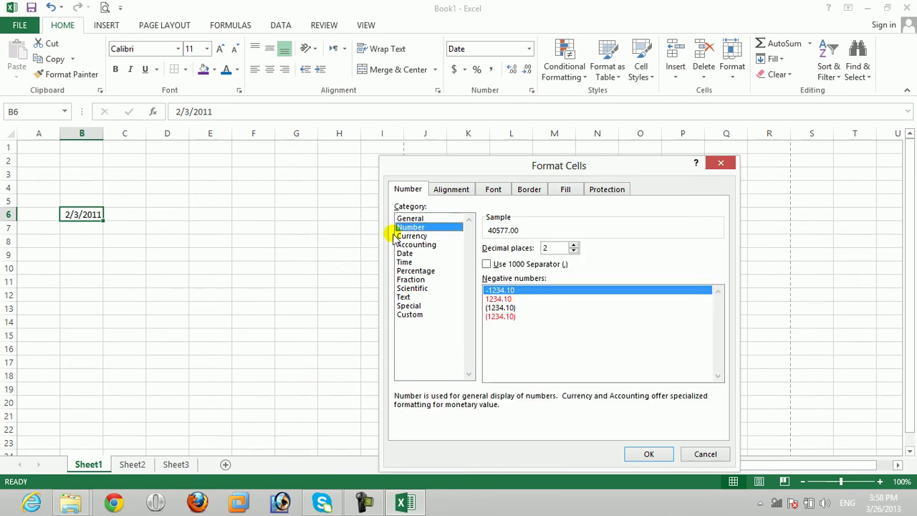
left_click(704, 454)
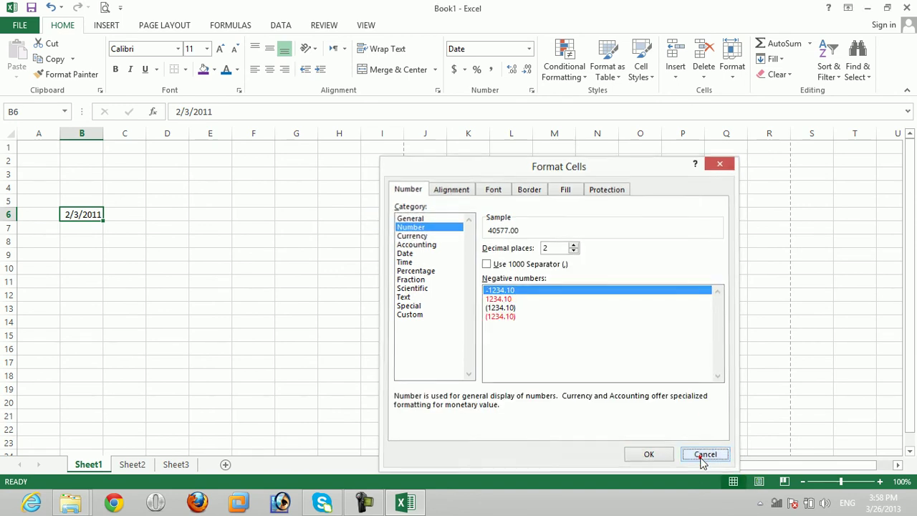
key("Delete")
Type 'Salary' in D8 with 1000, 2000, 3000, 4000 below, then select the column
left_click(181, 246)
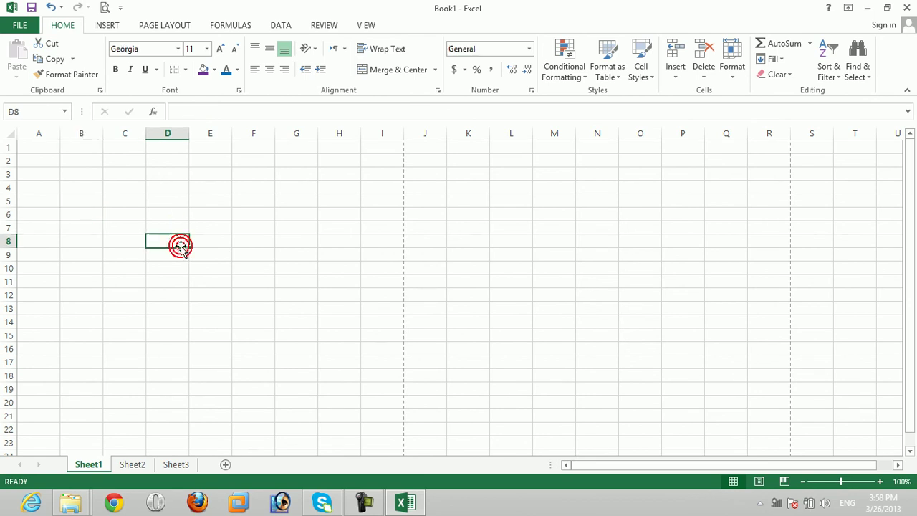
type("Salary")
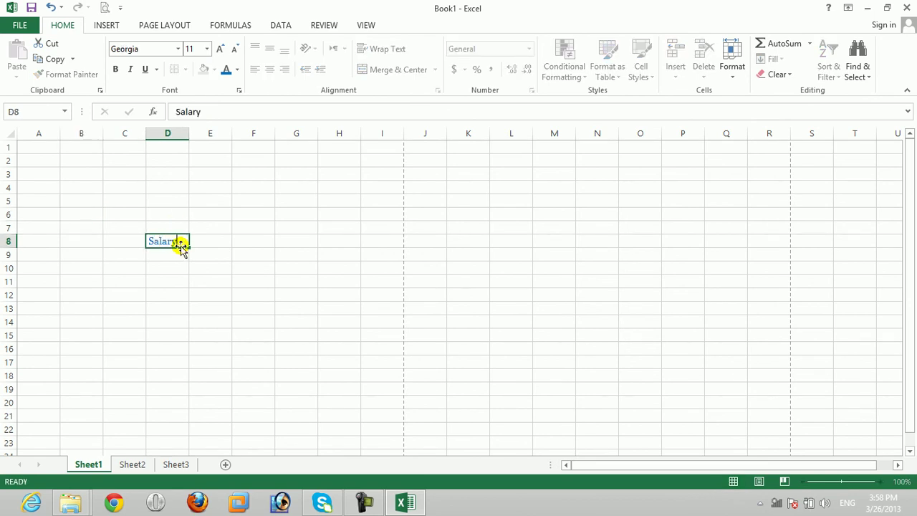
key("Return")
type("1000")
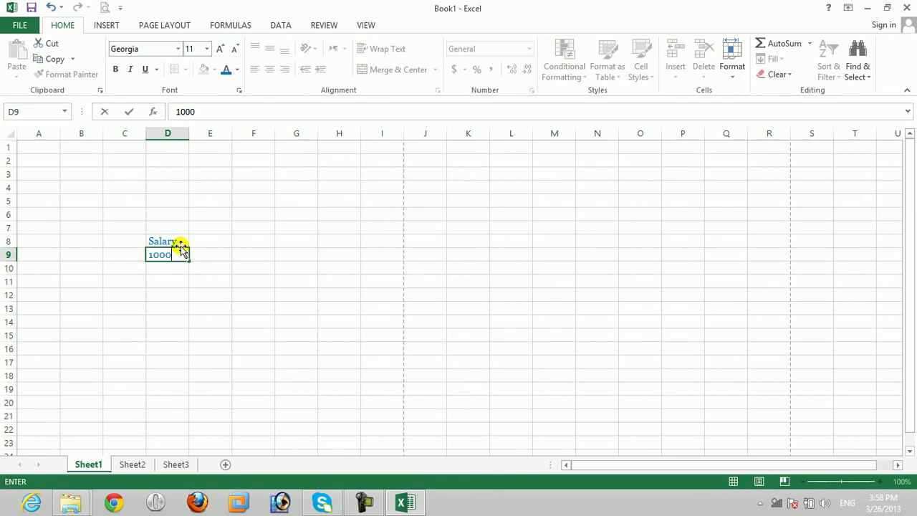
key("Return")
type("2000")
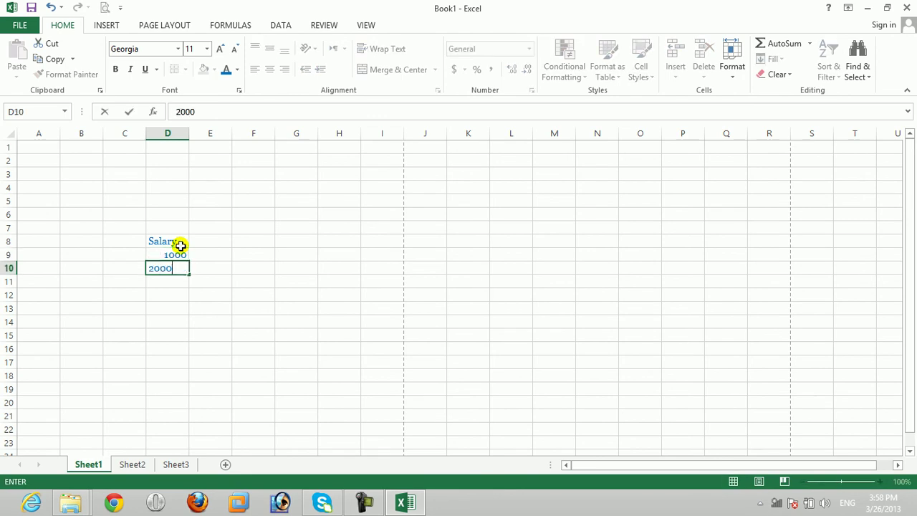
key("Return")
type("3000")
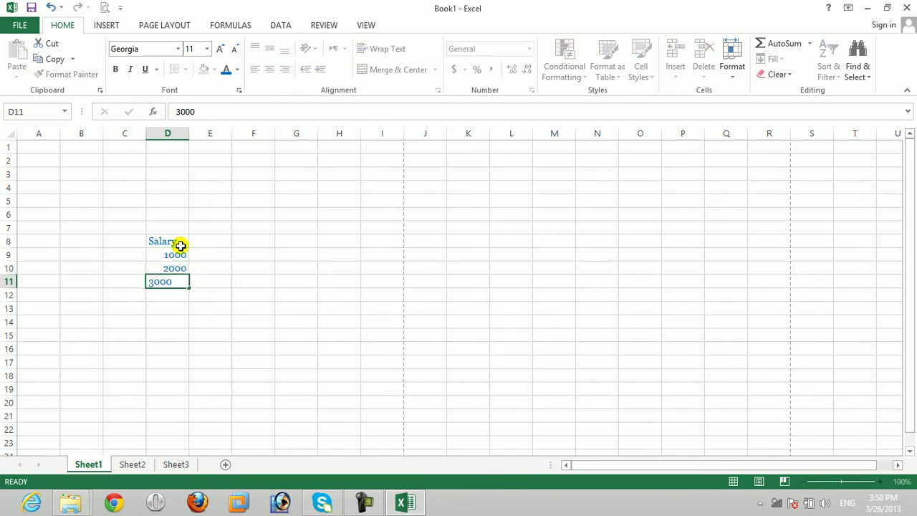
key("Return")
type("4000")
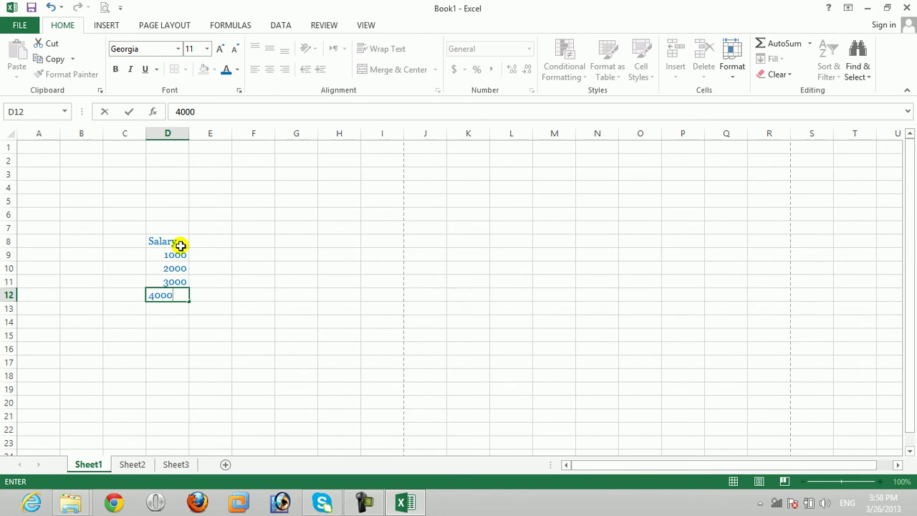
left_click_drag(180, 245, 176, 306)
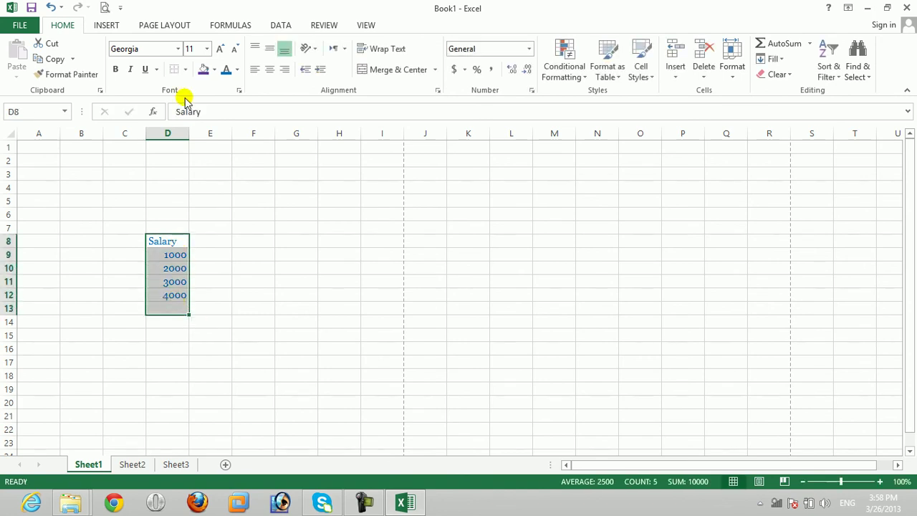
Format the salaries as Number with 1000 separator, displaying 1,000.00 through 4,000.00
left_click(239, 90)
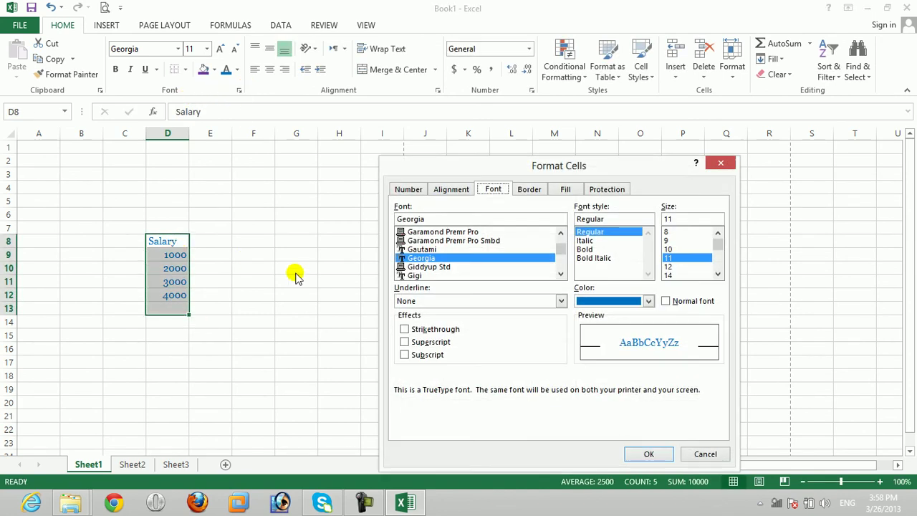
left_click(410, 190)
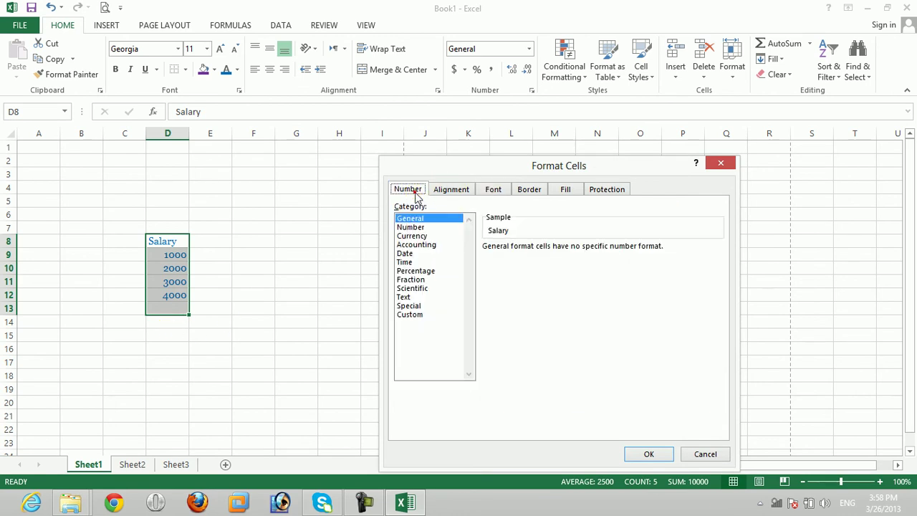
left_click(412, 228)
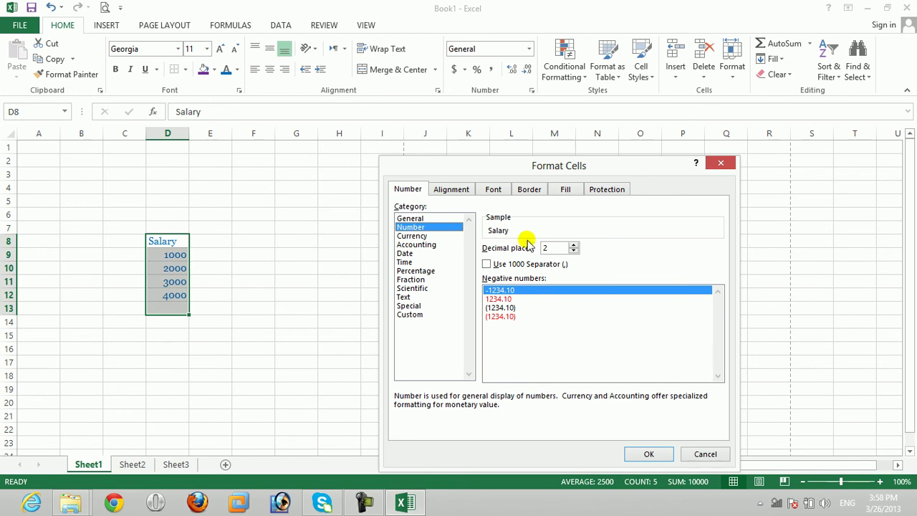
left_click(493, 264)
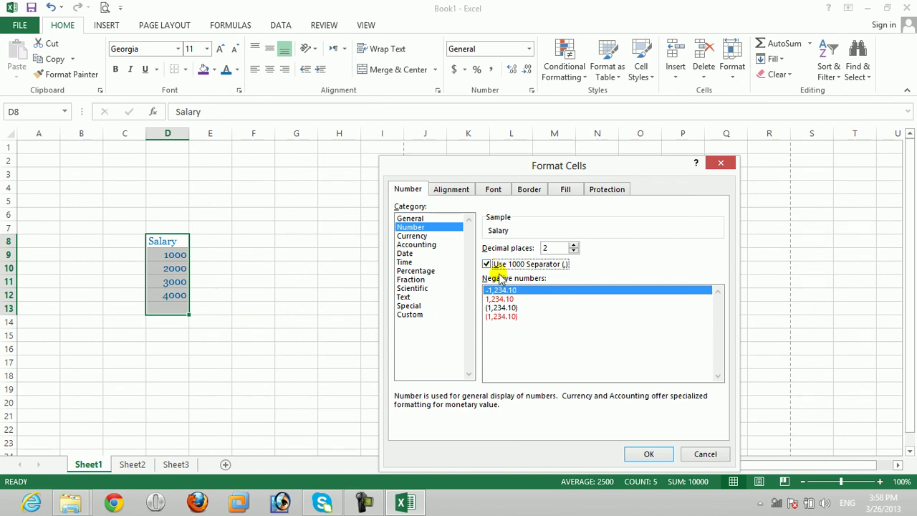
left_click(652, 453)
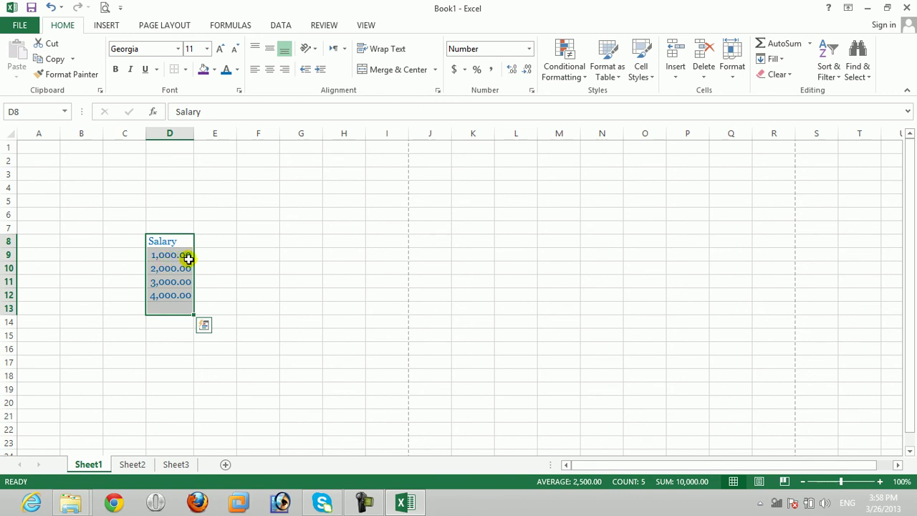
Reduce the salaries to 1 decimal place and turn off the thousands separator
left_click(238, 92)
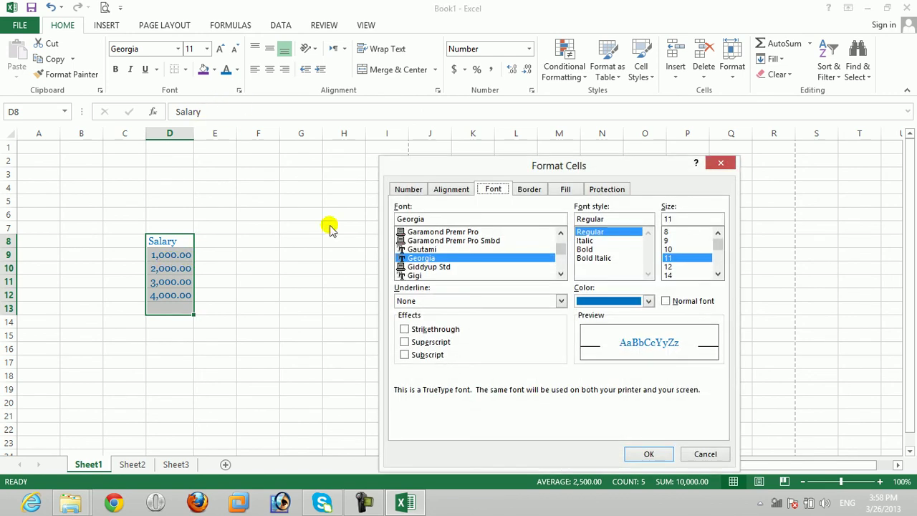
left_click(407, 190)
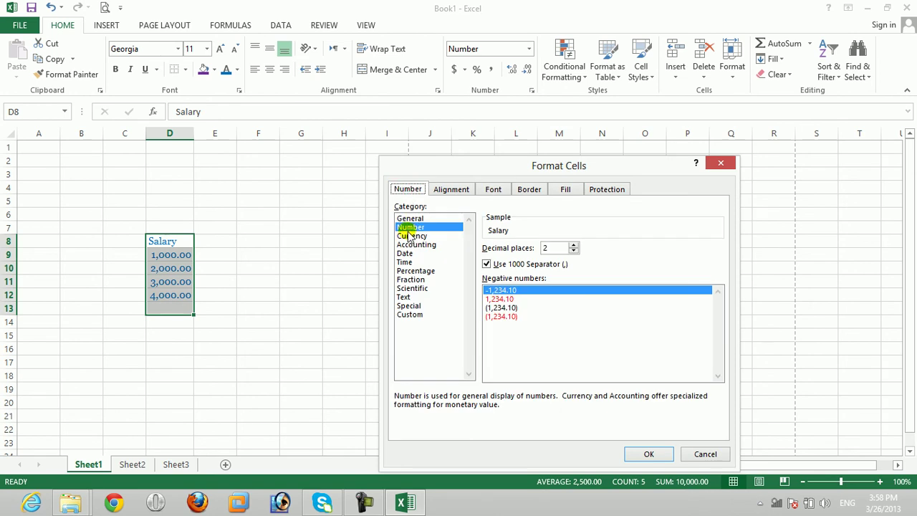
left_click(573, 251)
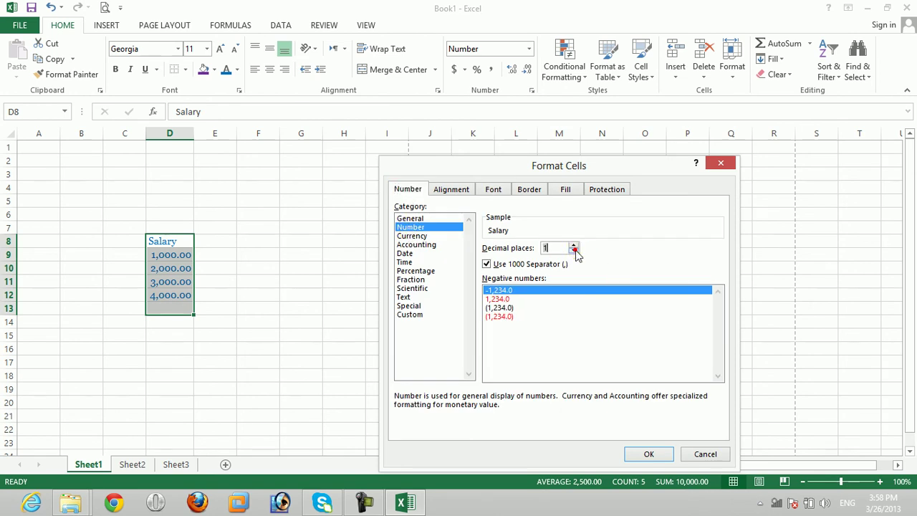
left_click(649, 455)
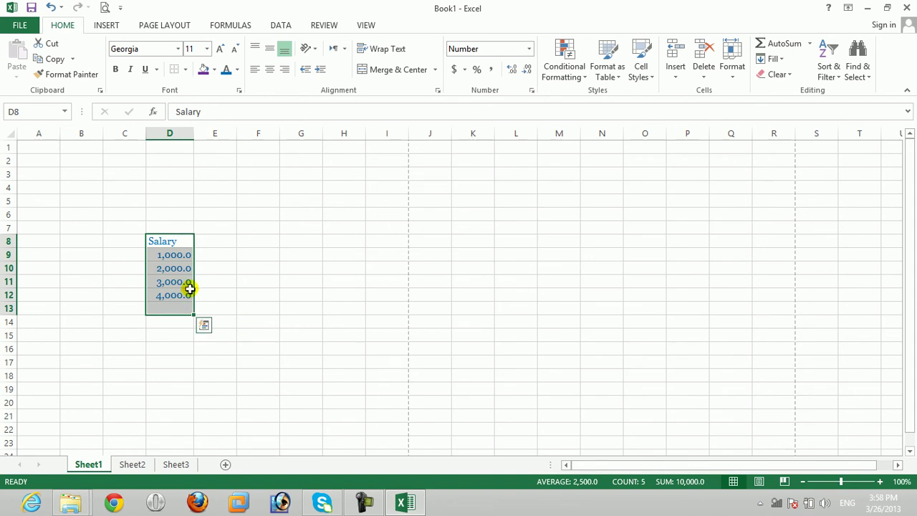
left_click(238, 90)
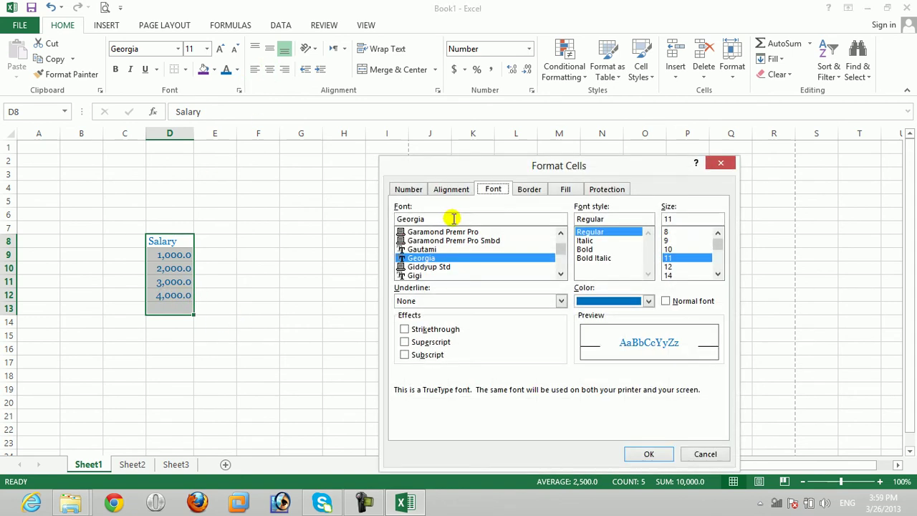
left_click(405, 190)
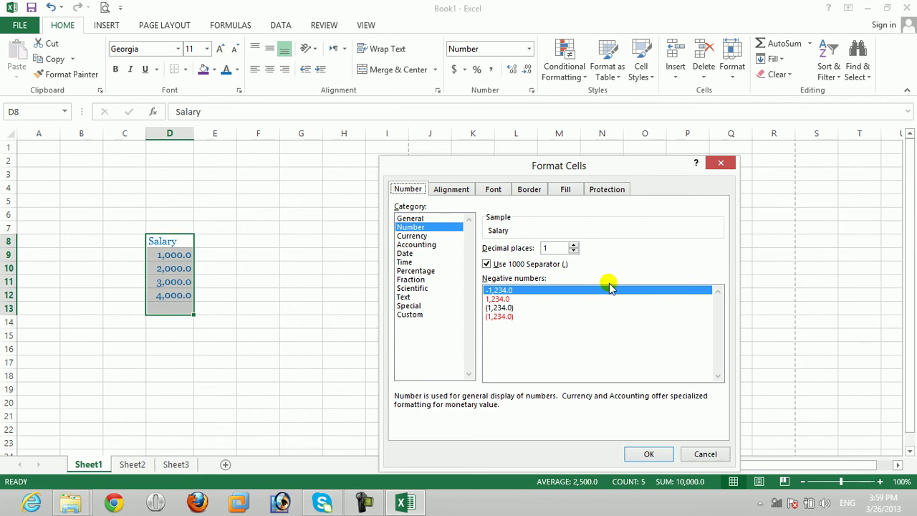
left_click(486, 263)
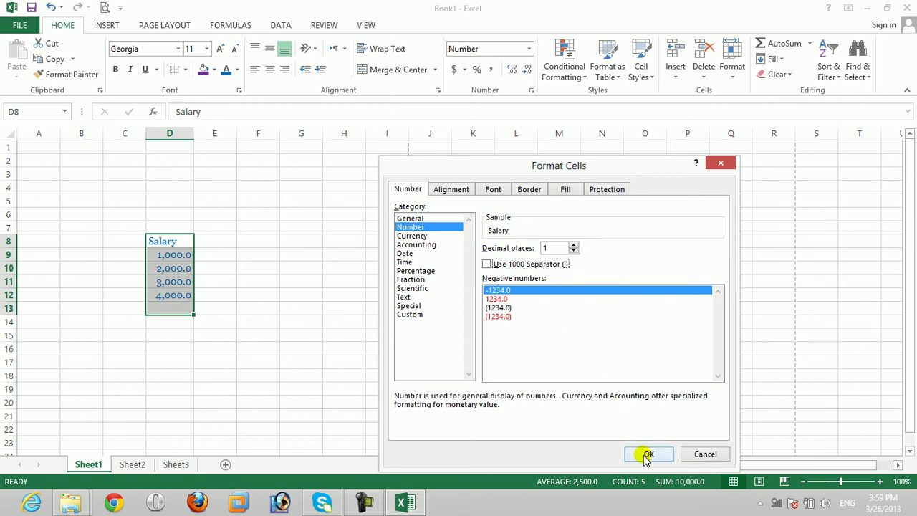
left_click(644, 452)
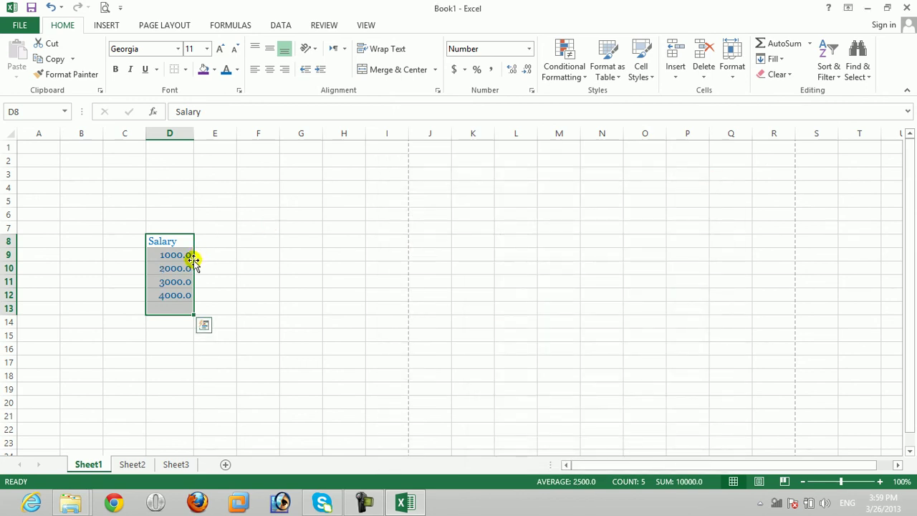
Set the salaries to 0 decimal places with negative numbers shown in red
left_click(239, 90)
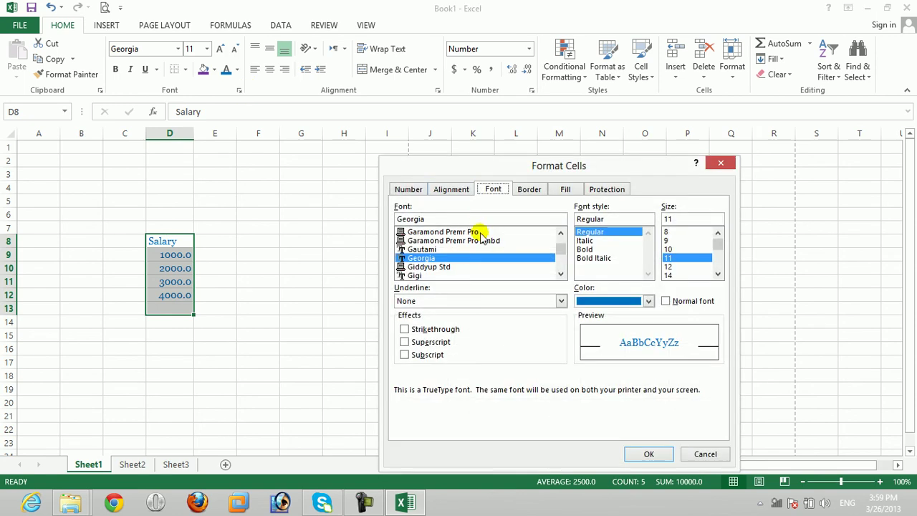
left_click(408, 187)
left_click(574, 251)
left_click(645, 454)
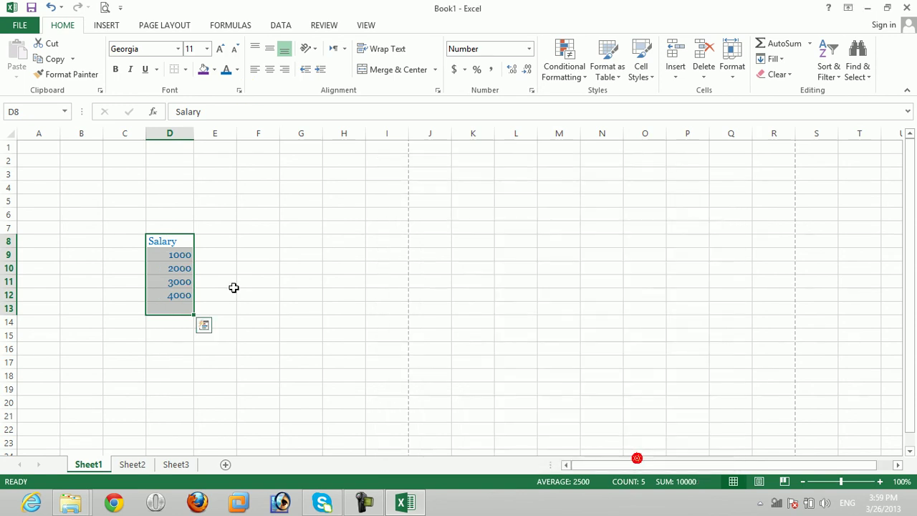
left_click(239, 92)
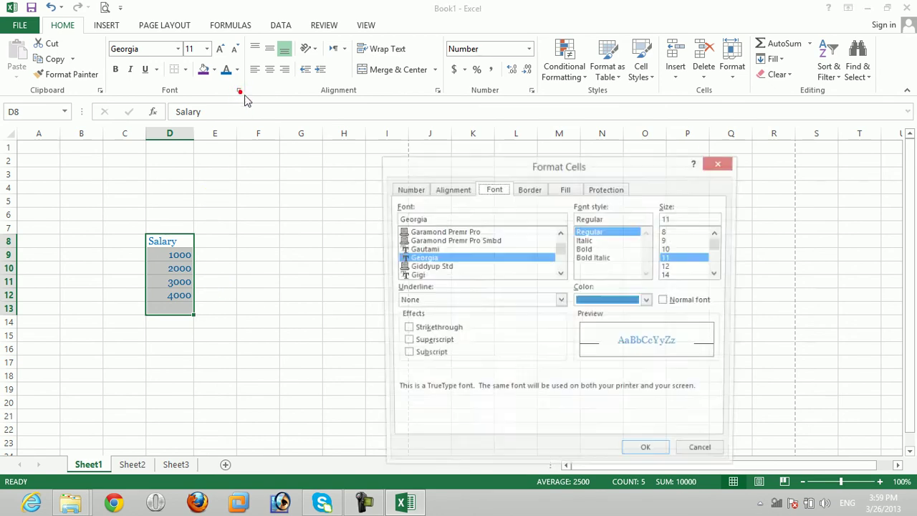
left_click(402, 188)
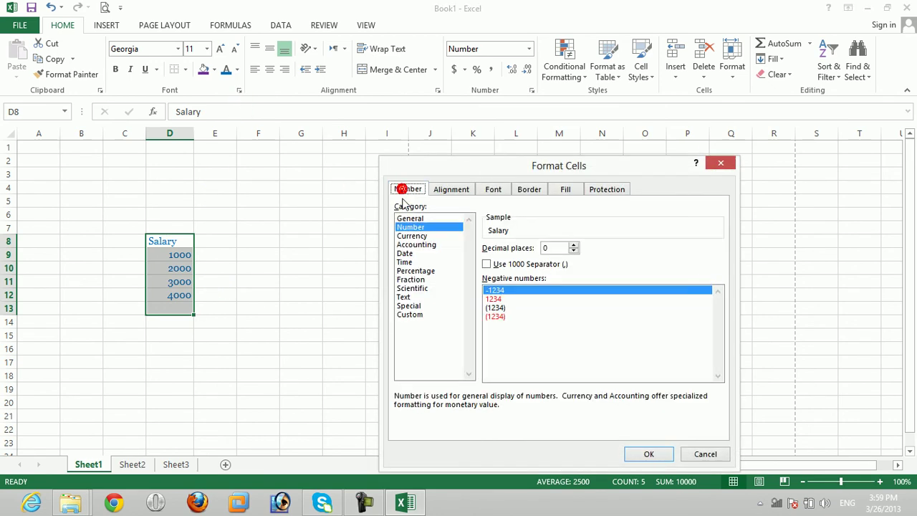
left_click(508, 299)
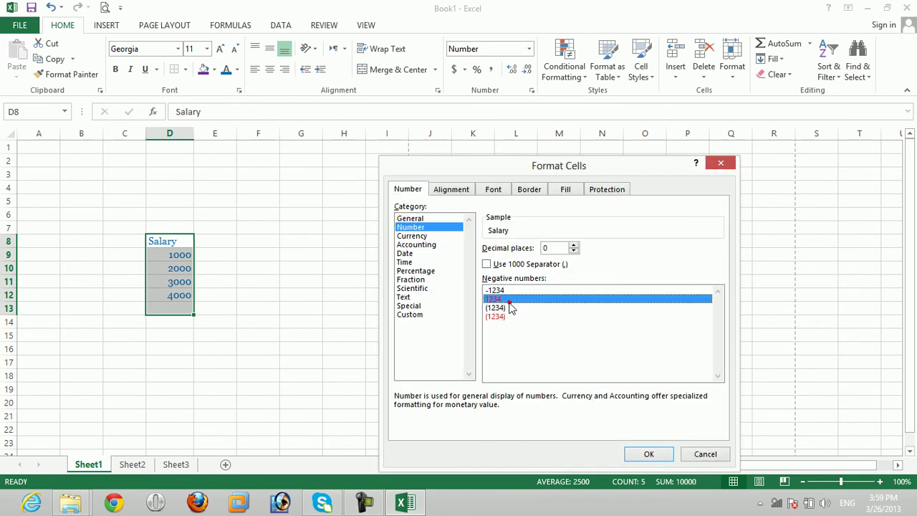
left_click(649, 454)
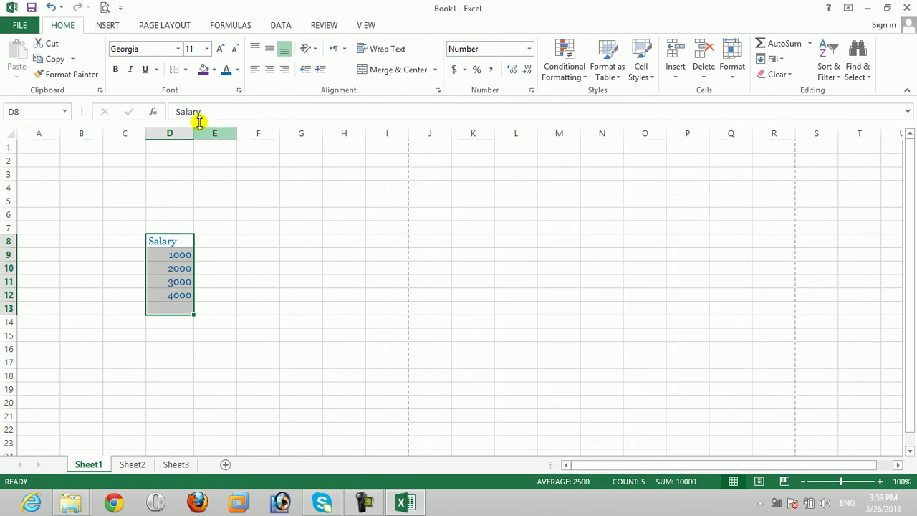
Preview the dollar Currency format, cancel it, and select the Salary heading
left_click(239, 91)
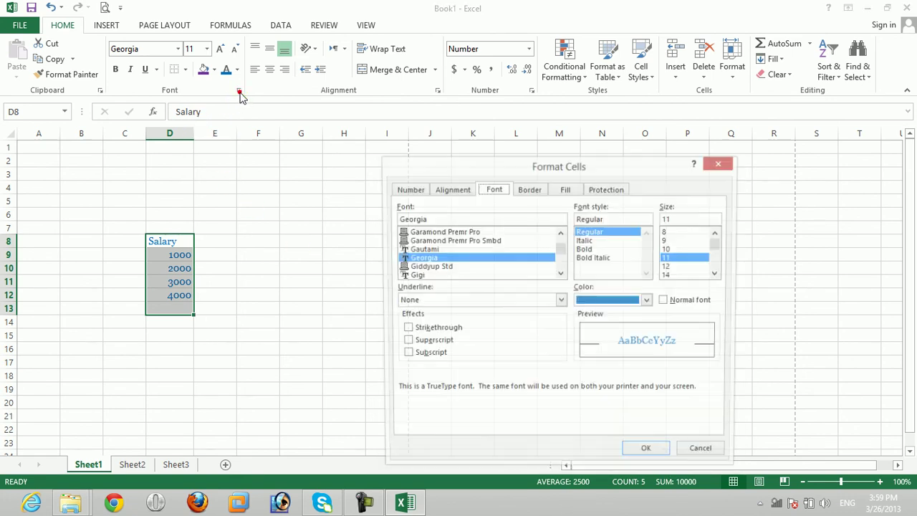
left_click(399, 189)
left_click(412, 236)
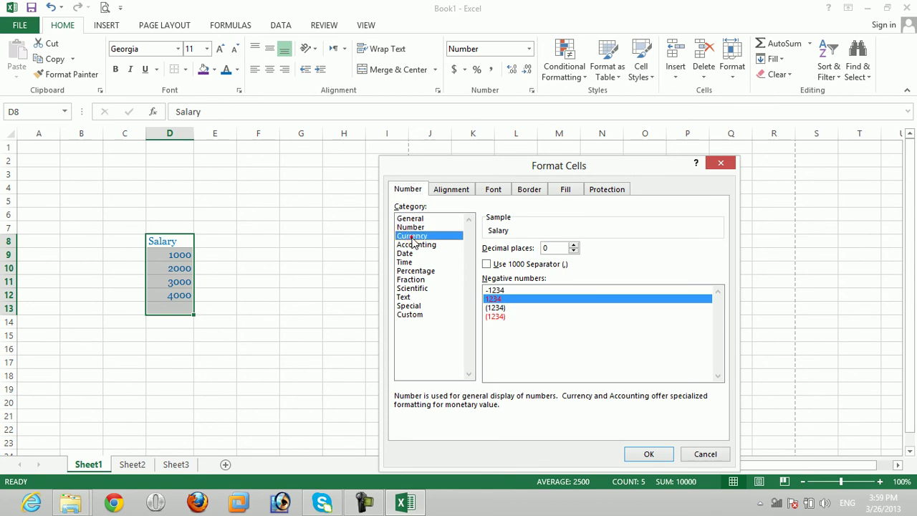
left_click(705, 457)
left_click(174, 244)
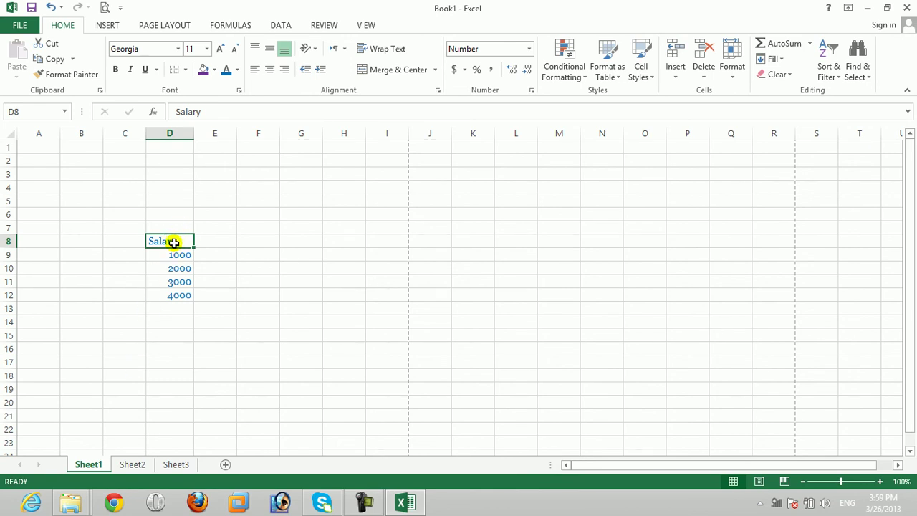
Format Salary cells D9:D12 as Currency with the $ symbol, showing $1,000.00 through $4,000.00
left_click_drag(174, 243, 169, 431)
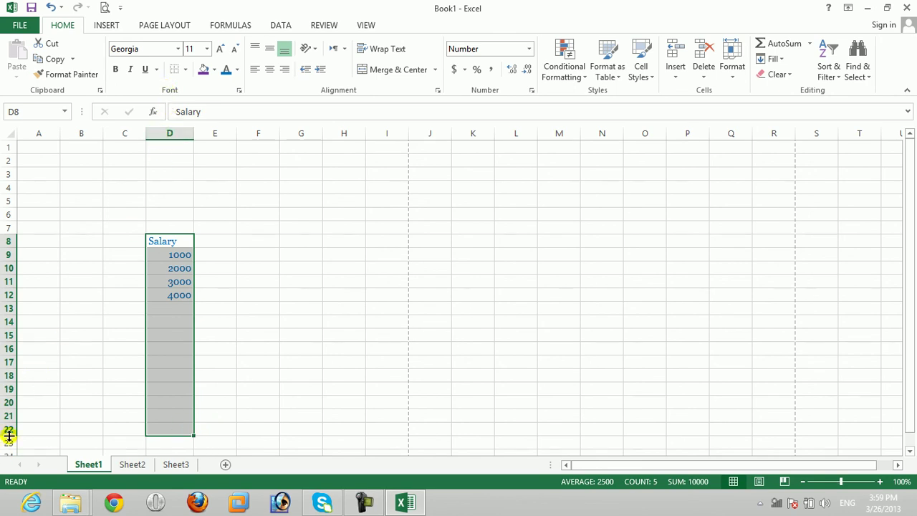
left_click(239, 90)
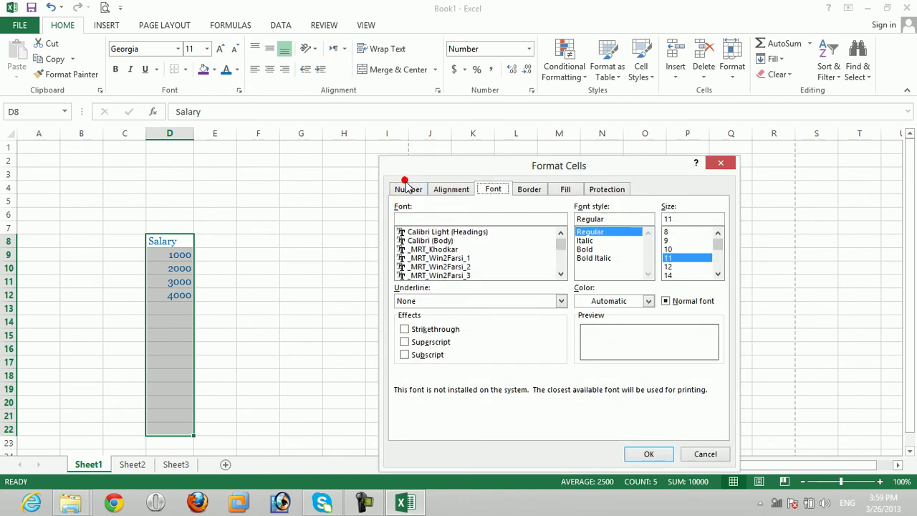
left_click(406, 188)
left_click(410, 236)
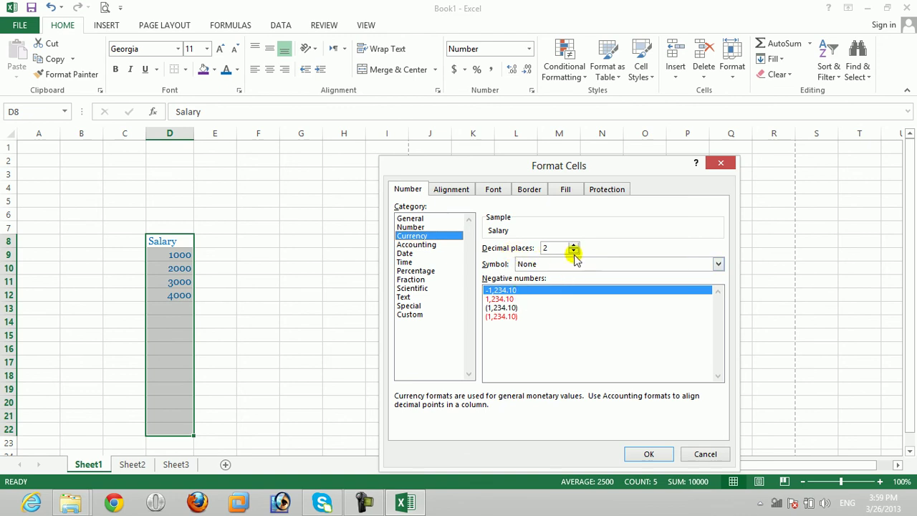
left_click(718, 264)
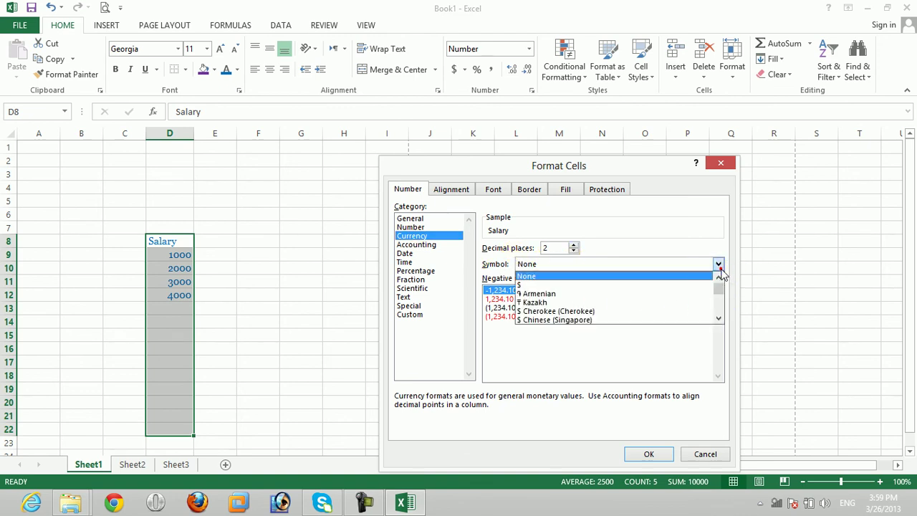
left_click(605, 286)
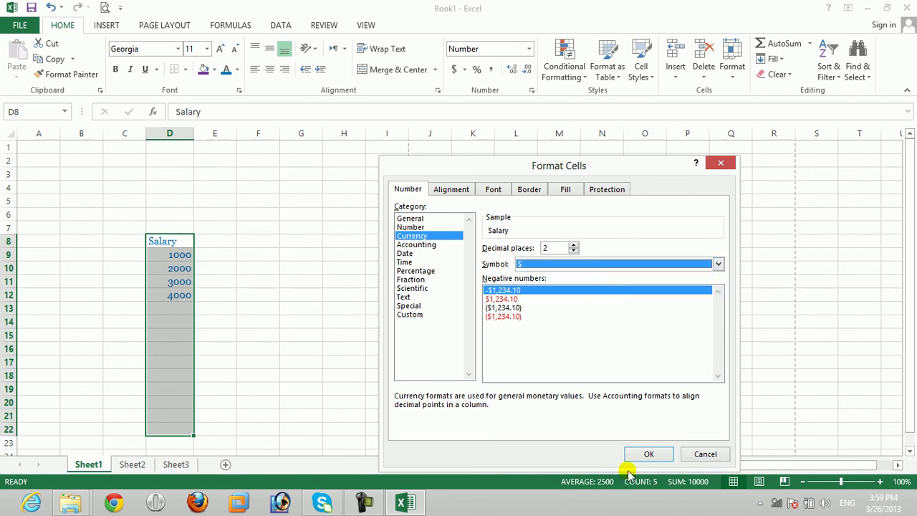
left_click(649, 454)
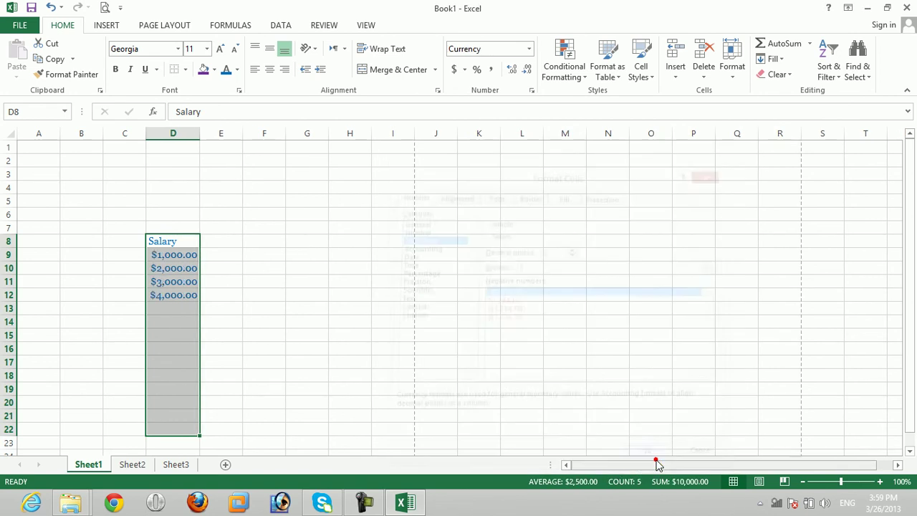
left_click(172, 309)
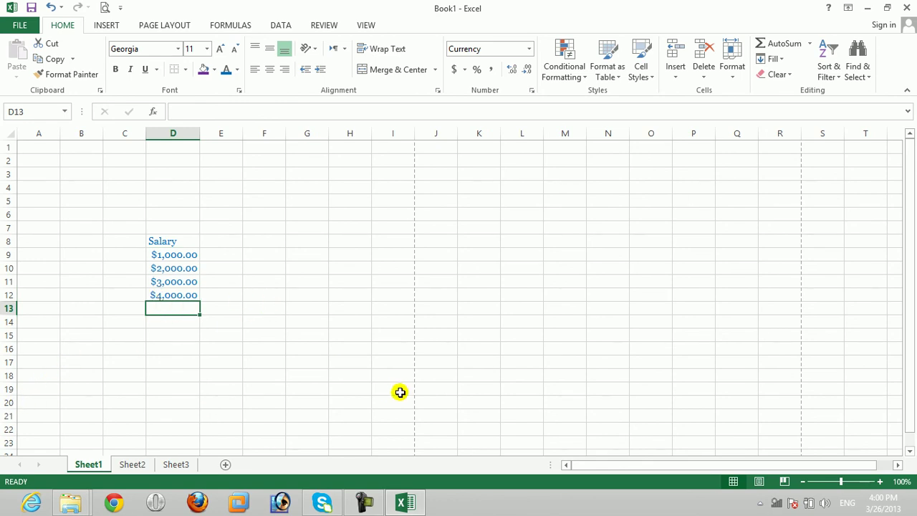
Enter salary amounts 3000, 4000, 12000 and 12000 into D13 through D16
type("3000")
key("Return")
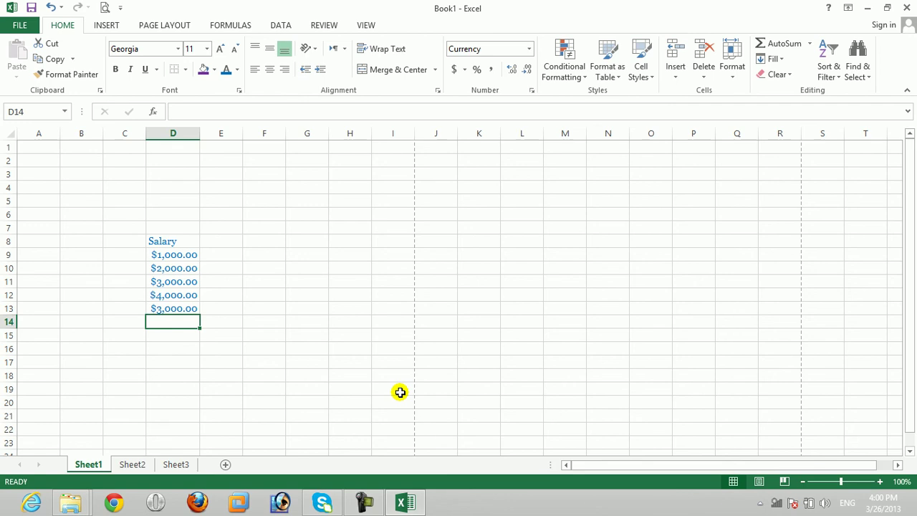
type("4000")
key("Return")
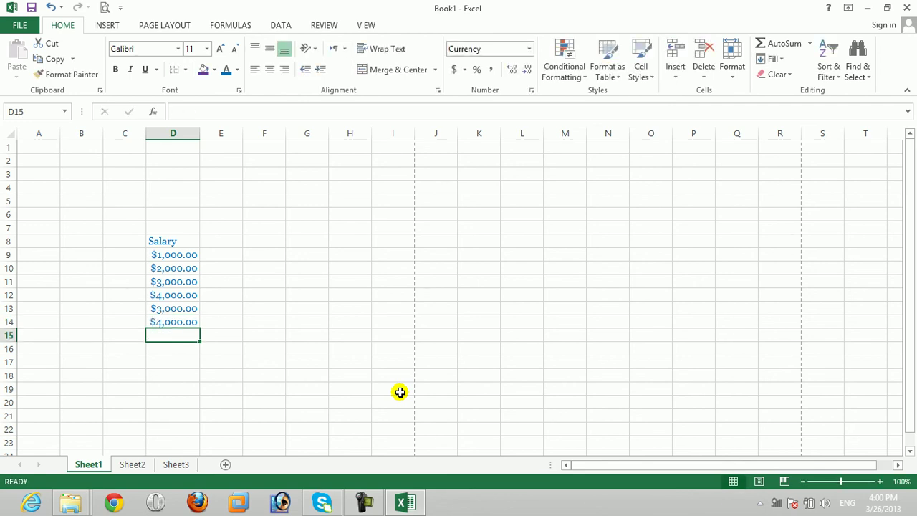
type("12000")
key("Return")
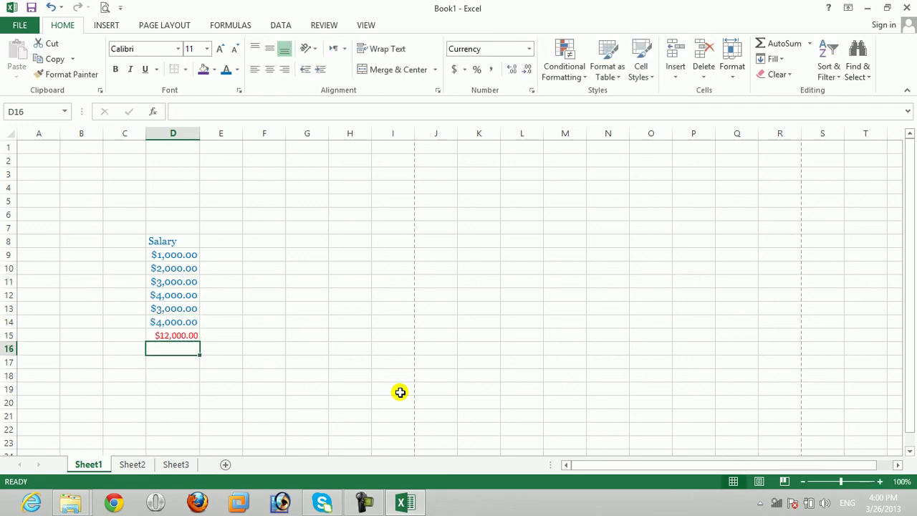
type("12000")
key("Return")
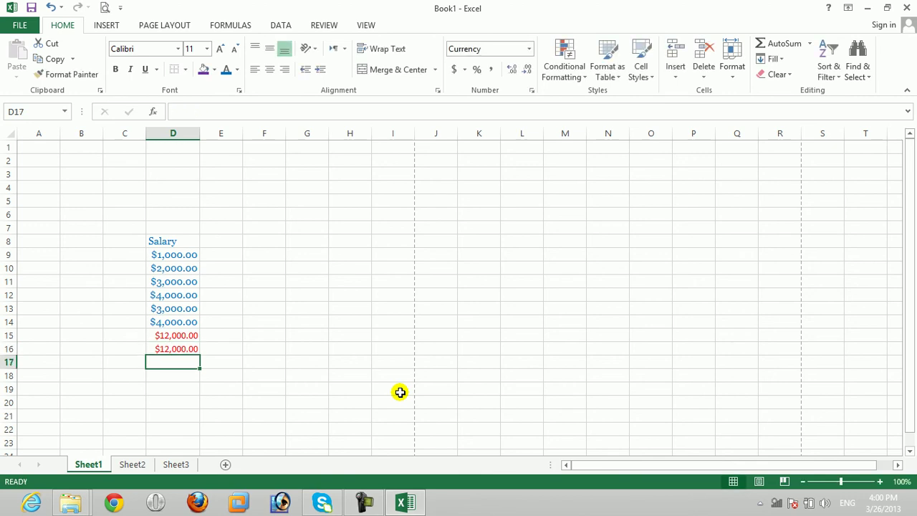
Enter test amounts 2000, 30000, 4000, 40000 and 34300 into D17 through D21
type("2,000")
key("Return")
type("30,00")
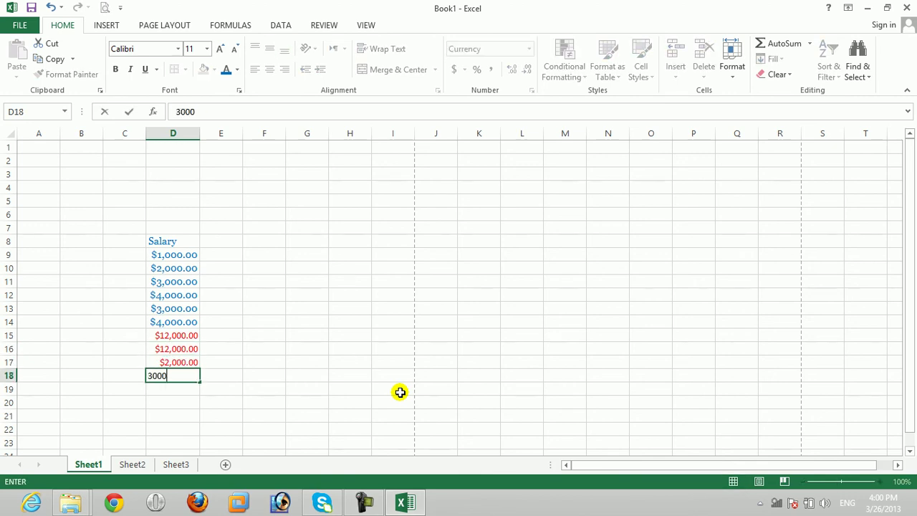
type("0")
key("Return")
type("4,000")
key("Return")
type("400")
key("Return")
type("343")
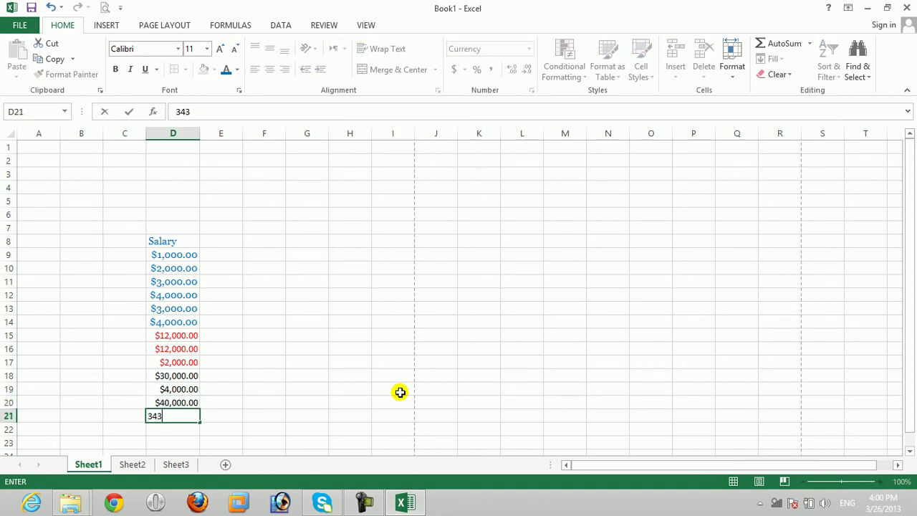
key("Return")
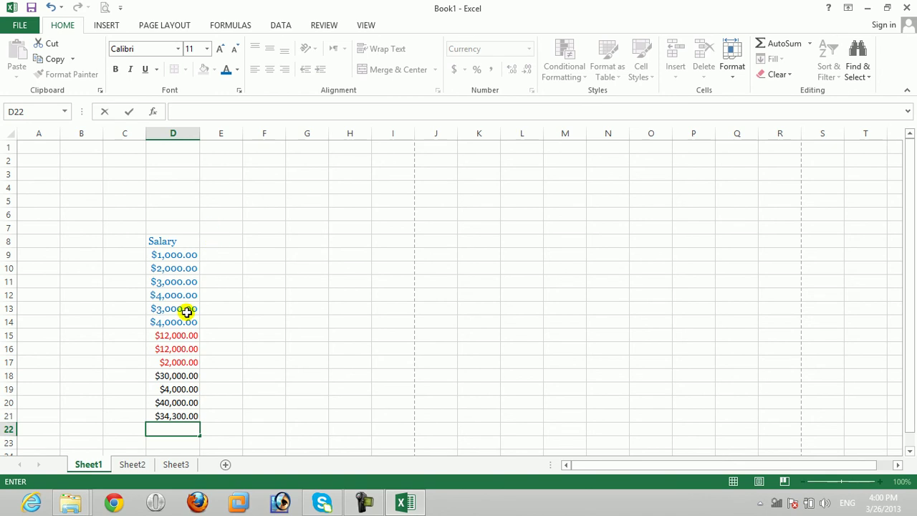
Clear the extra amounts from D14:D20, then select the Salary header and values D8:D13
left_click_drag(173, 322, 171, 403)
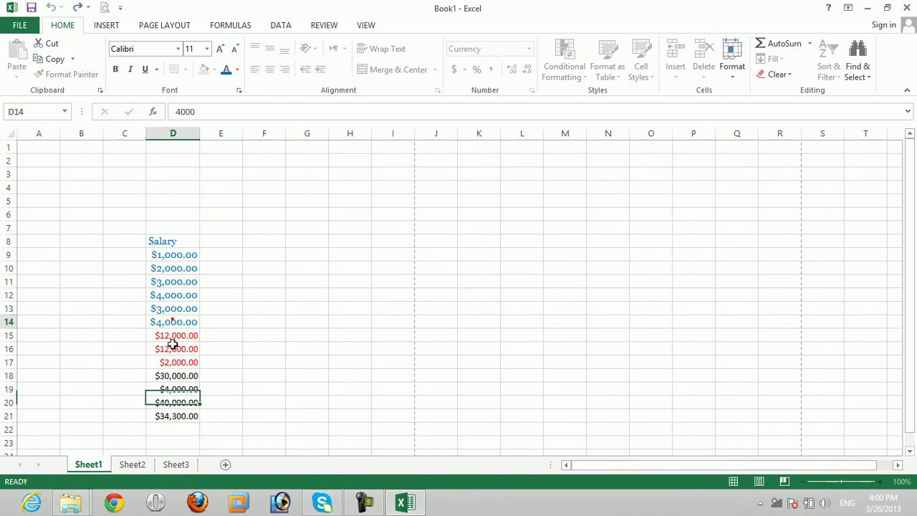
key("Delete")
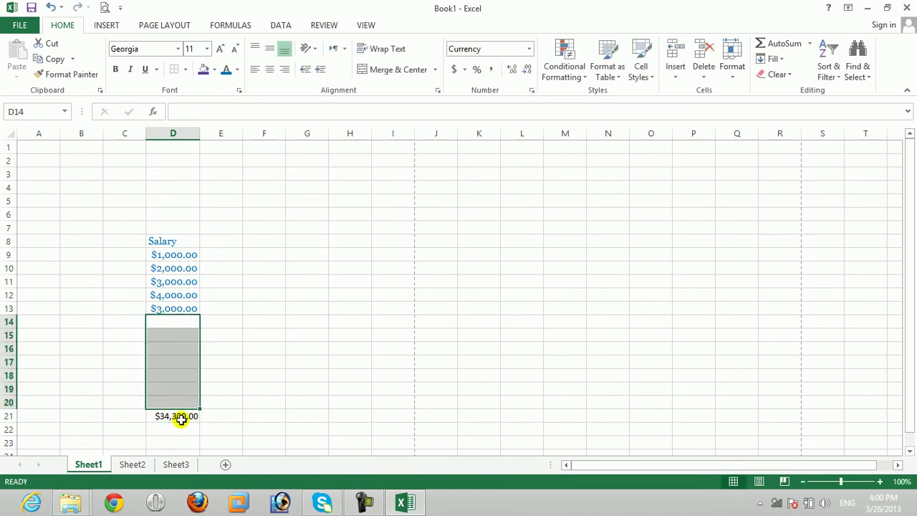
left_click(181, 419)
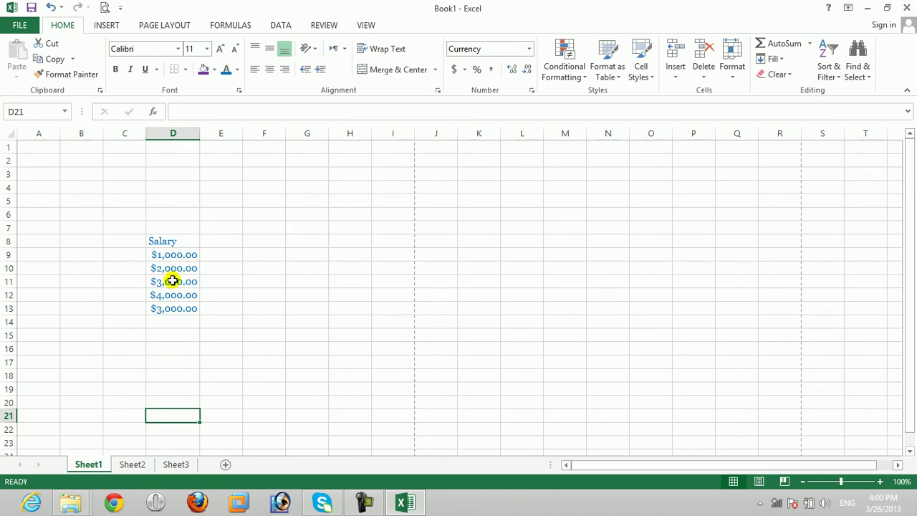
left_click_drag(190, 245, 179, 315)
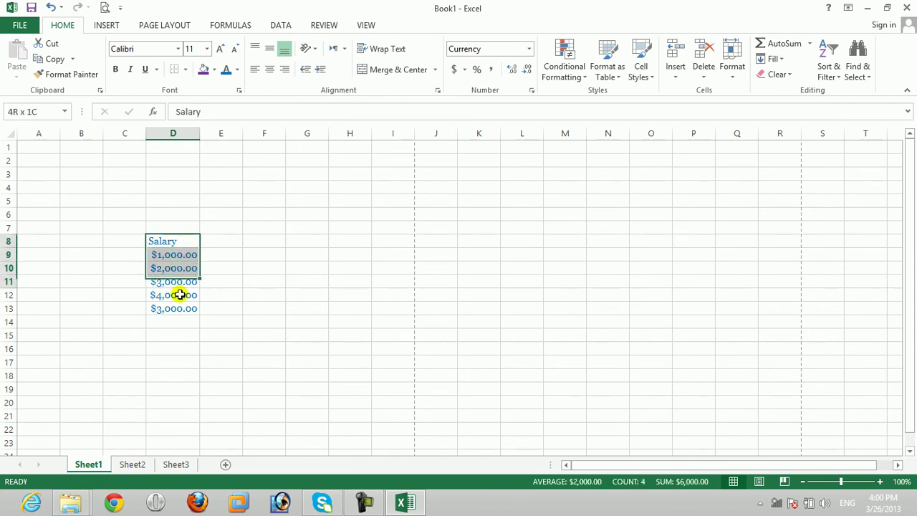
left_click(238, 91)
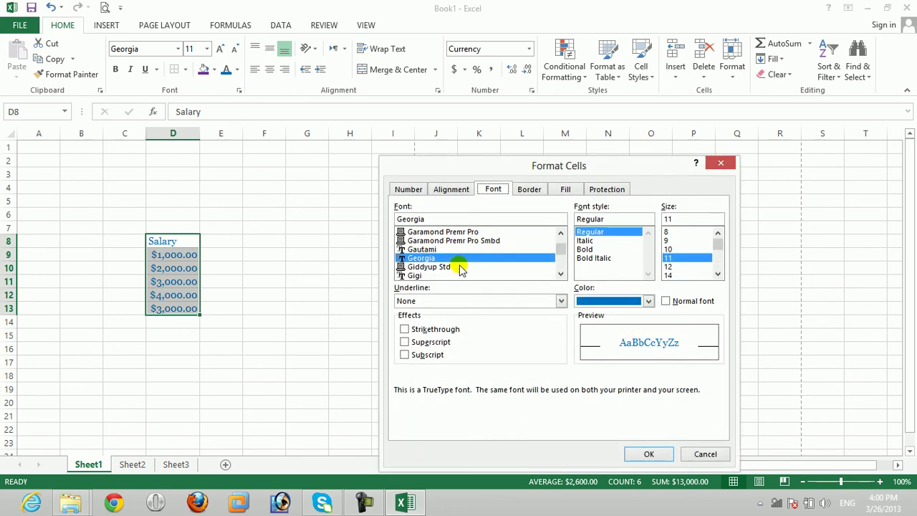
left_click(408, 188)
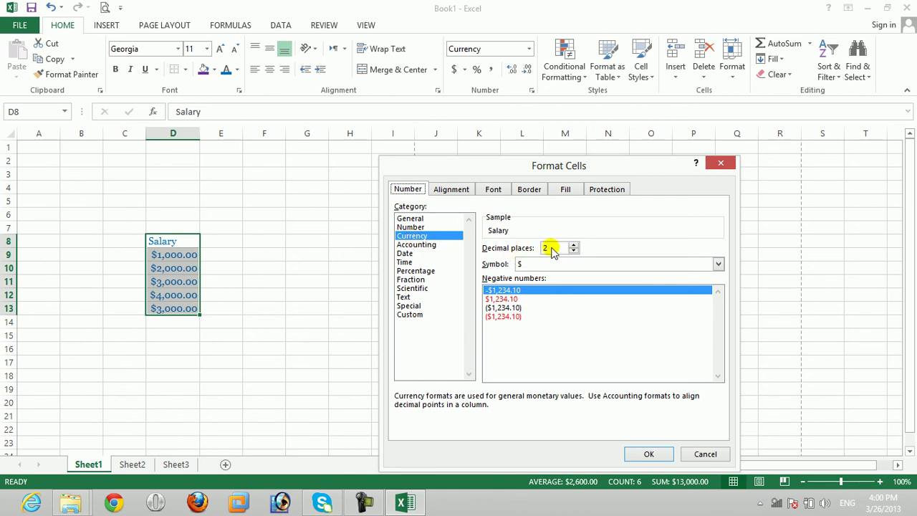
left_click(415, 227)
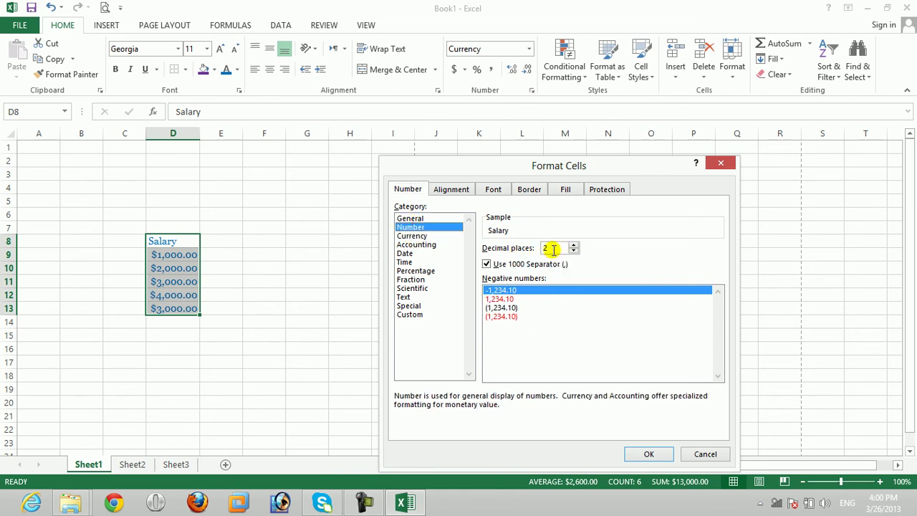
left_click(411, 236)
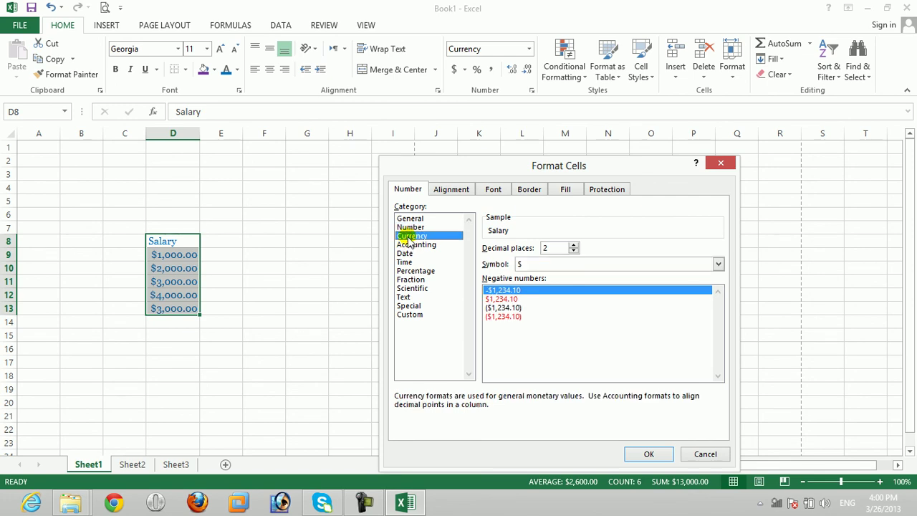
left_click(721, 265)
left_click_drag(722, 288, 722, 298)
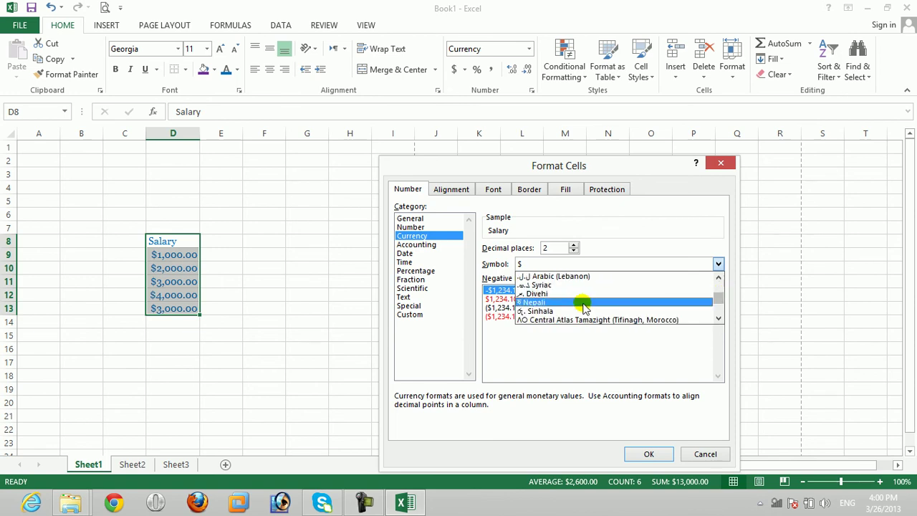
left_click(577, 311)
left_click(646, 452)
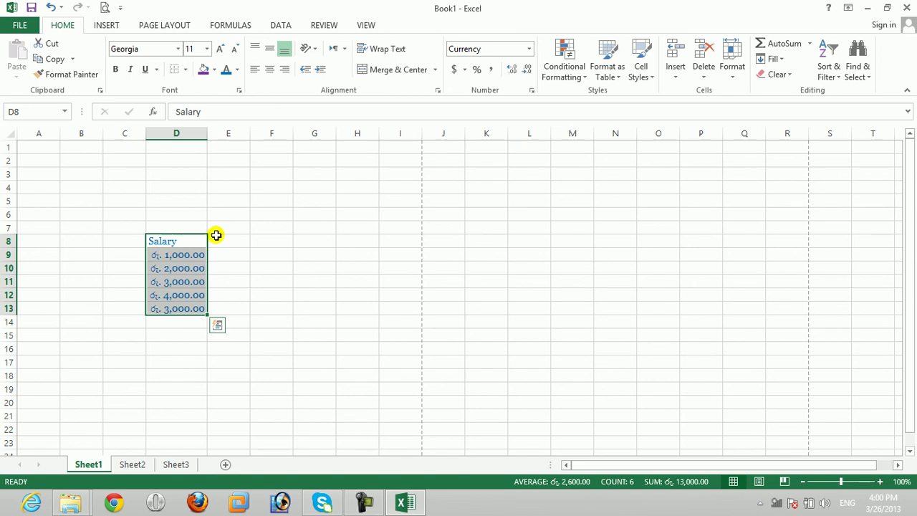
key("ctrl+z")
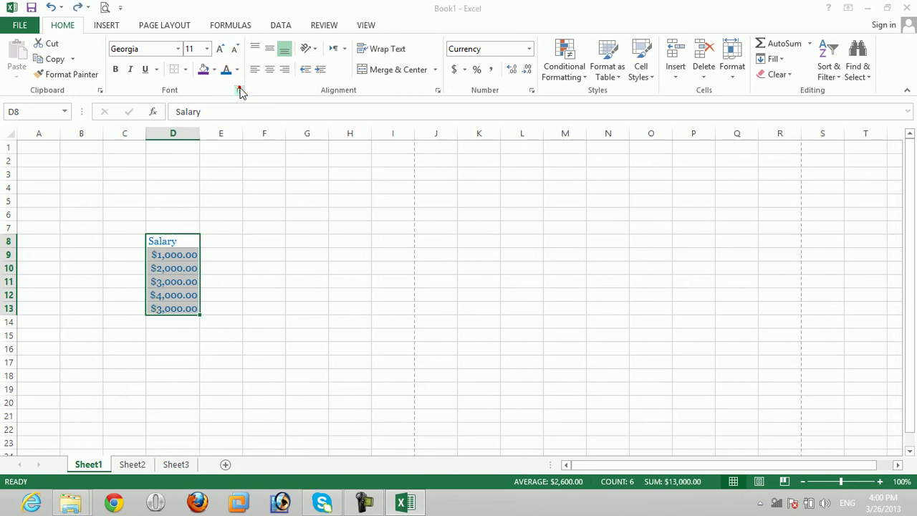
Reopen Format Cells for the Salary cells, preview Accounting, then return to Currency
left_click(239, 90)
left_click(407, 189)
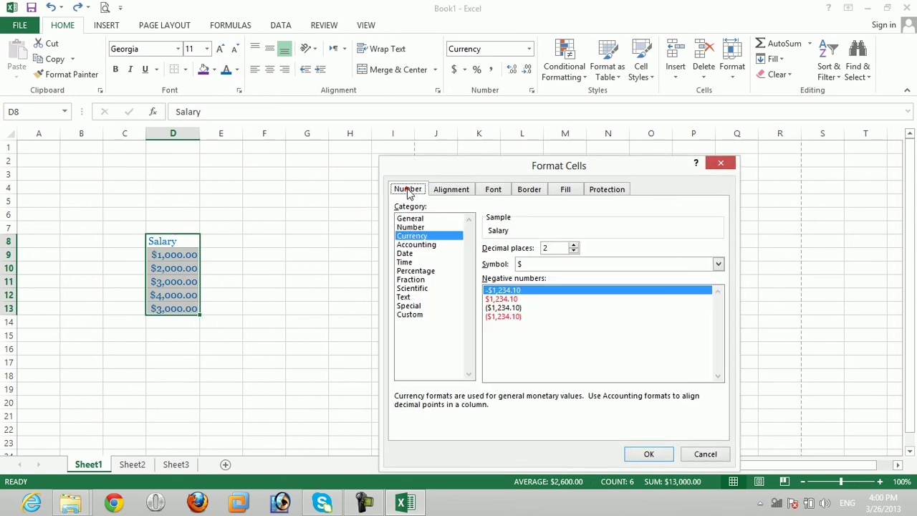
left_click(416, 245)
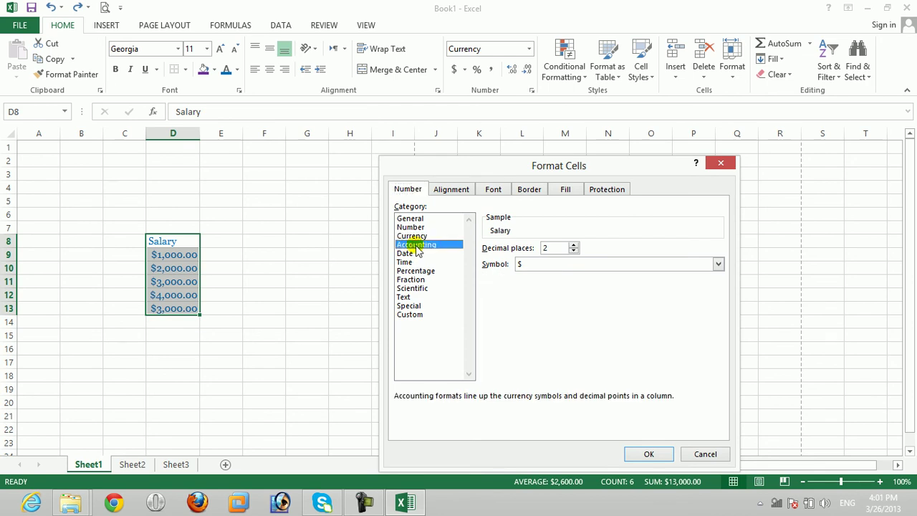
left_click(415, 237)
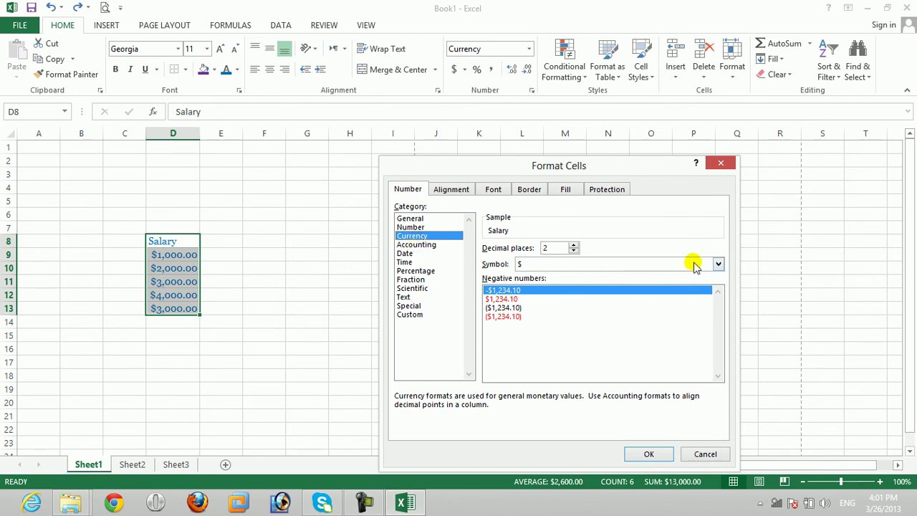
Browse the Accounting and Date formats in Format Cells, cancel without changes, and select cell E8
left_click(419, 245)
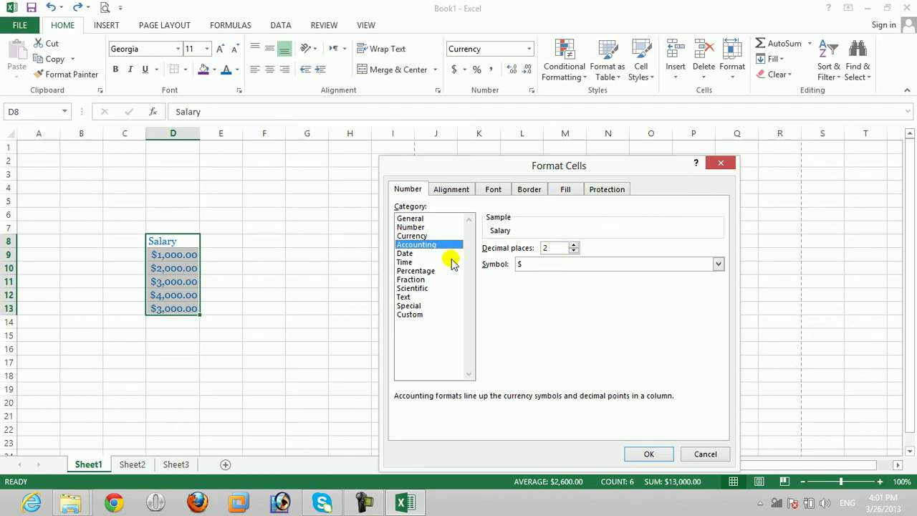
left_click(405, 255)
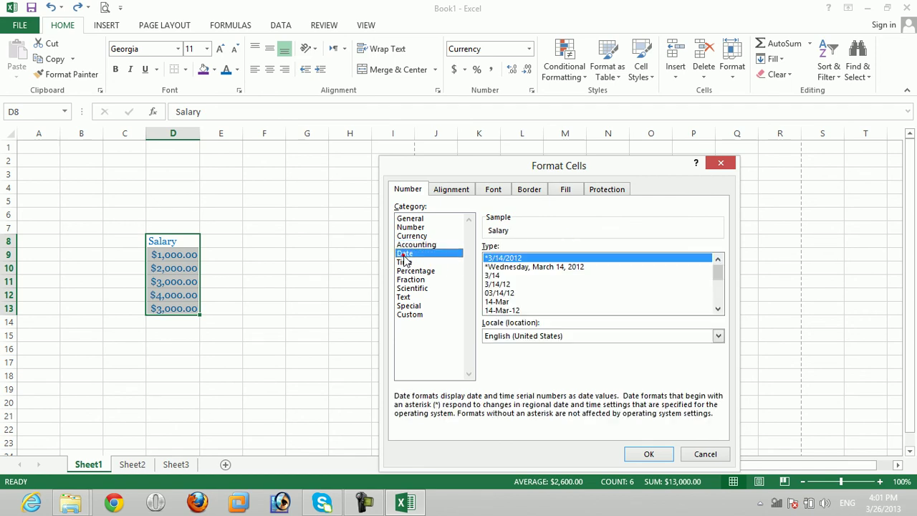
left_click(694, 454)
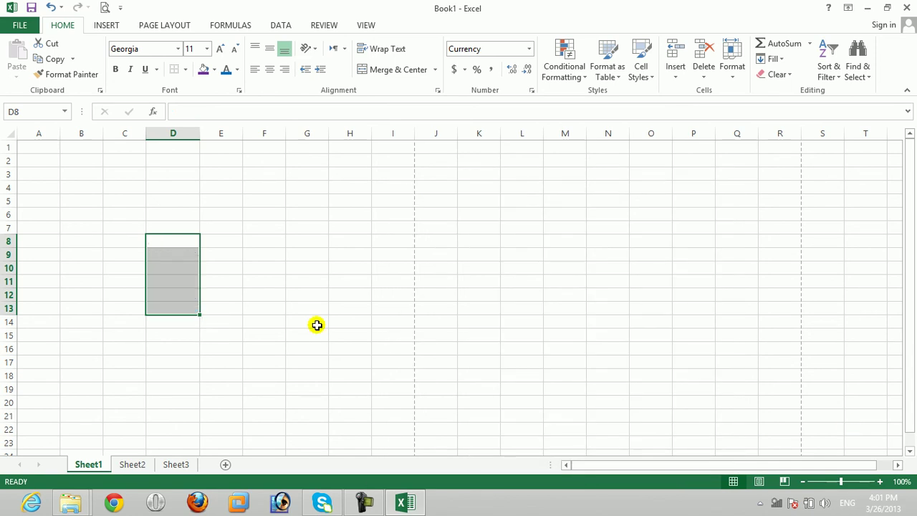
left_click(220, 243)
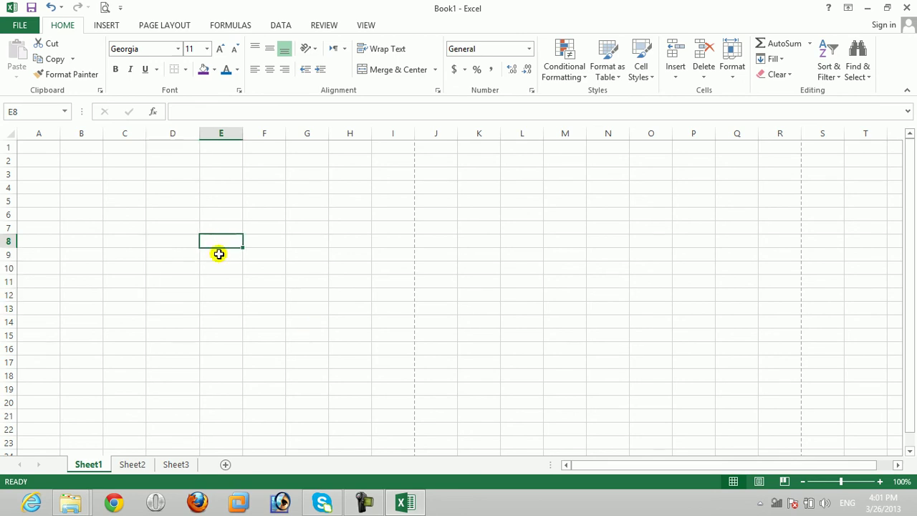
Enter the date 04/01/2011 in cell E8
type("04/01/2")
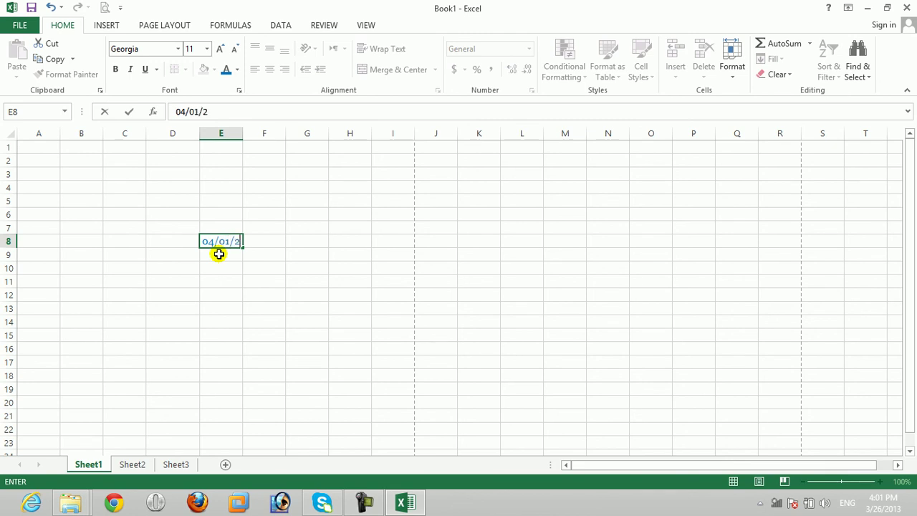
type("1")
key("Return")
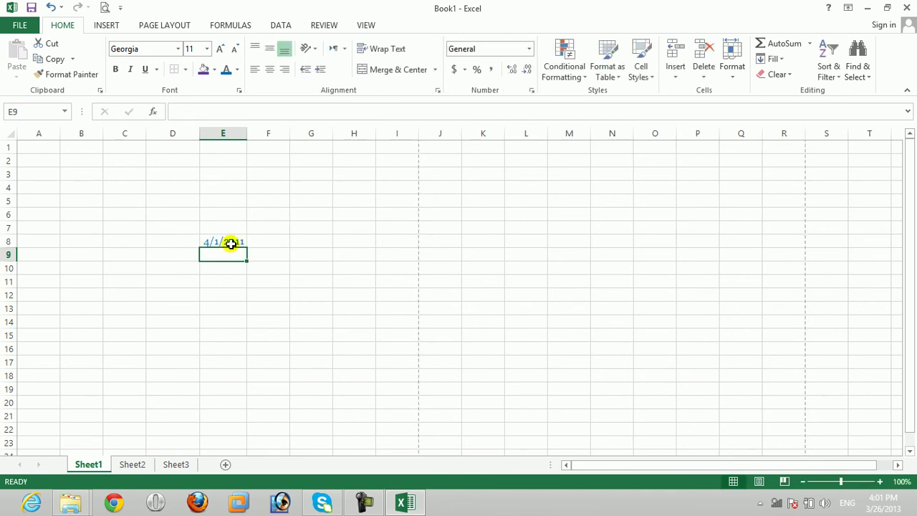
left_click(231, 244)
left_click(231, 252)
left_click(227, 242)
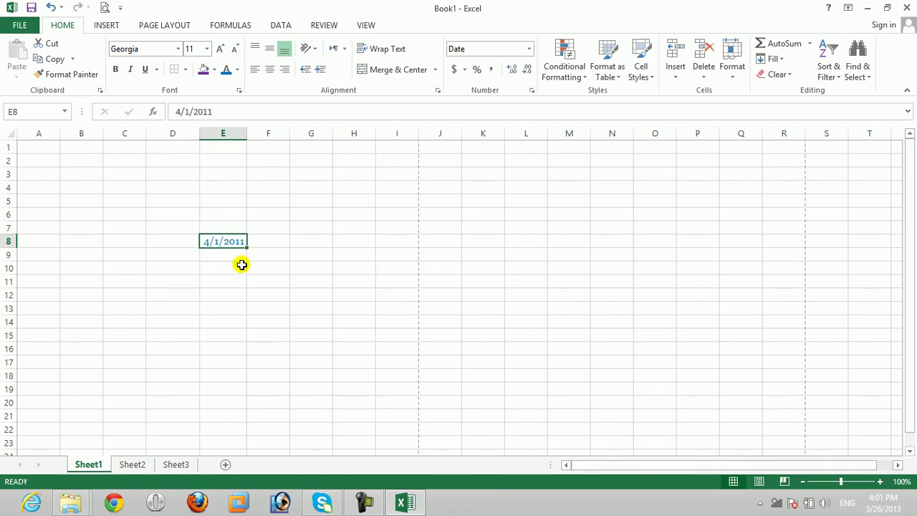
Format E8 with the long weekday date style (*Wednesday, March 14, 2012)
left_click(240, 89)
left_click(411, 192)
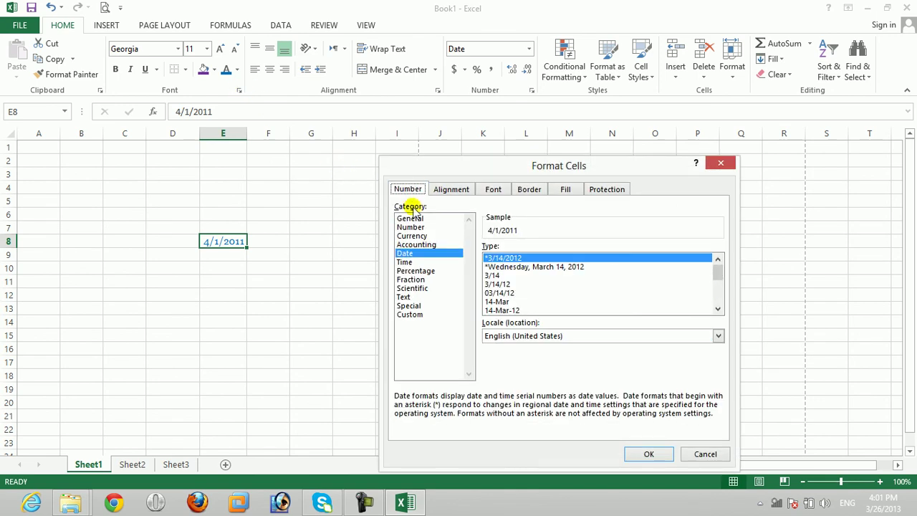
left_click(554, 267)
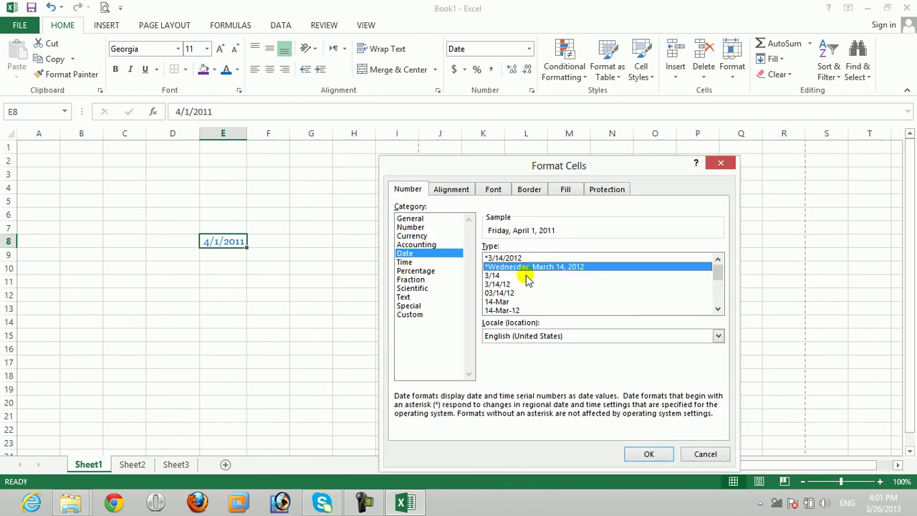
left_click(649, 454)
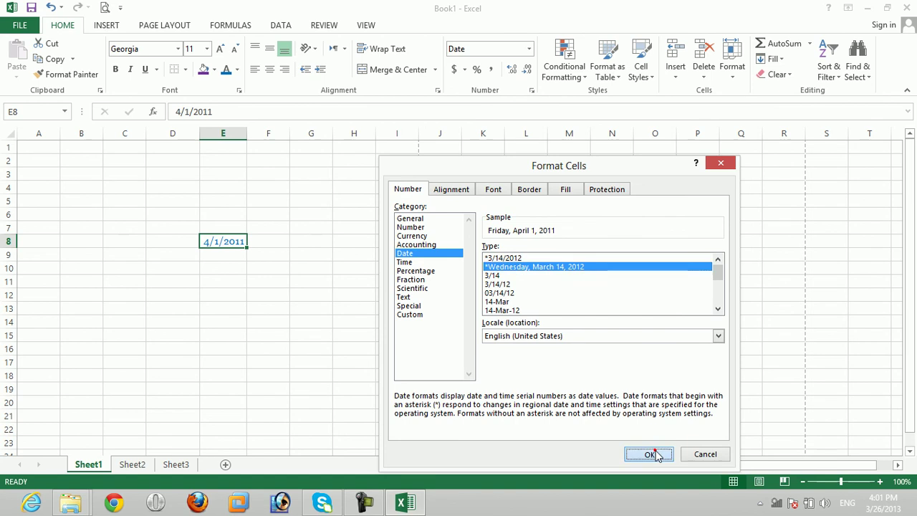
Enter the date 05/03/2011 in cell E9
left_click(266, 255)
type("05/03/2011")
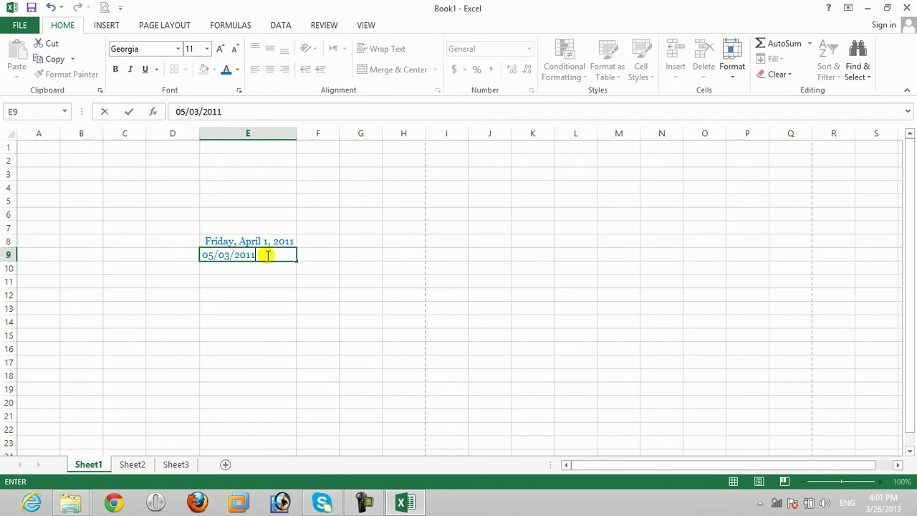
key("Return")
left_click(265, 251)
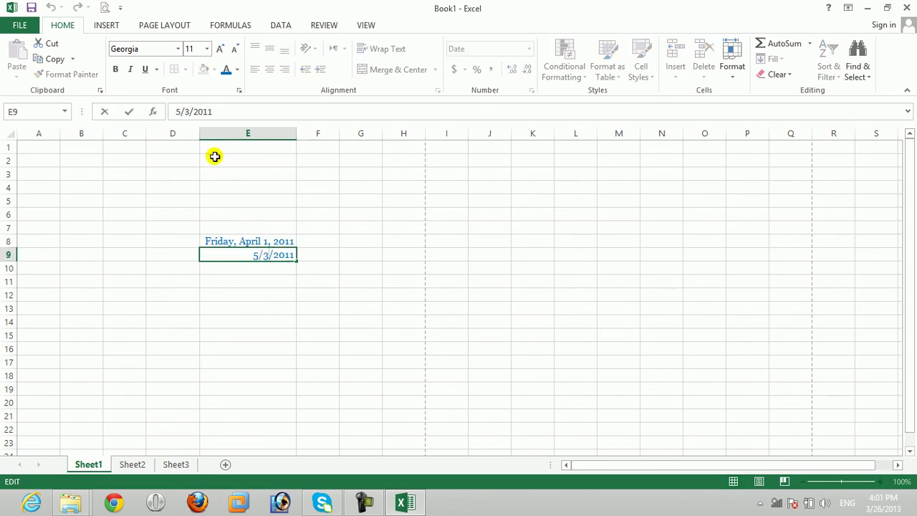
left_click(297, 298)
left_click(277, 255)
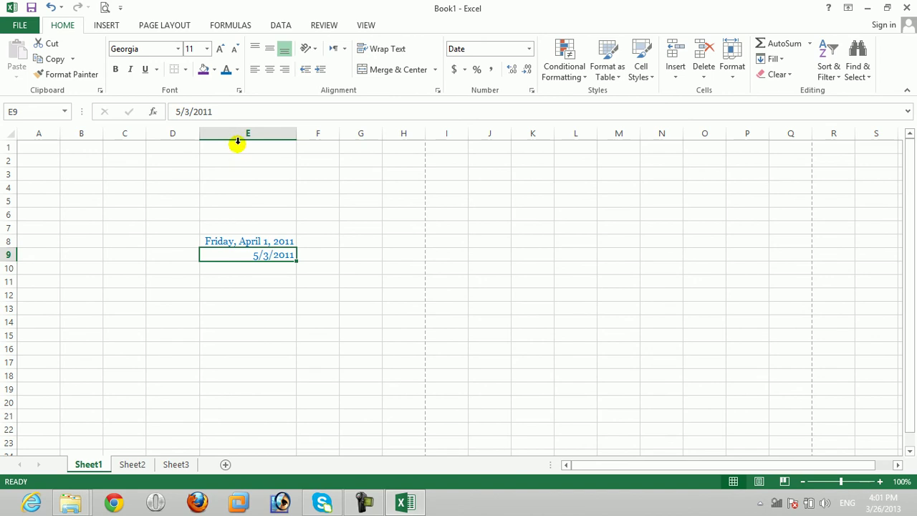
Format E9 with the long weekday date style (*Wednesday, March 14, 2012)
left_click(240, 92)
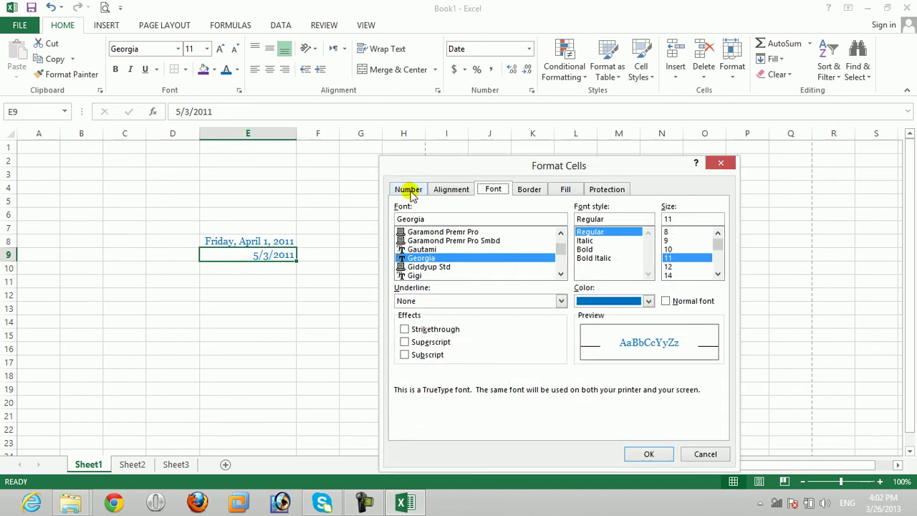
left_click(408, 188)
left_click(405, 254)
left_click(540, 255)
left_click(553, 268)
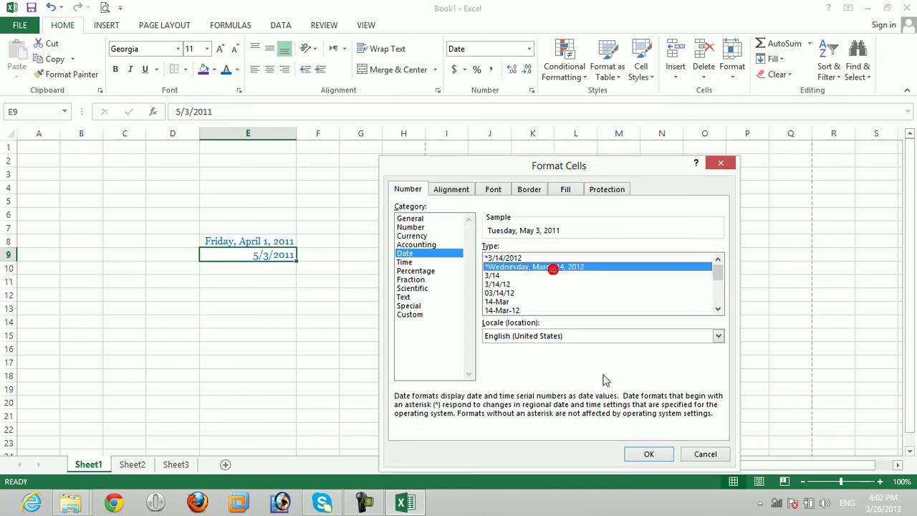
left_click(650, 455)
left_click(277, 242)
mouse_move(277, 242)
left_mouse_down()
mouse_move(245, 235)
mouse_move(247, 336)
left_mouse_up()
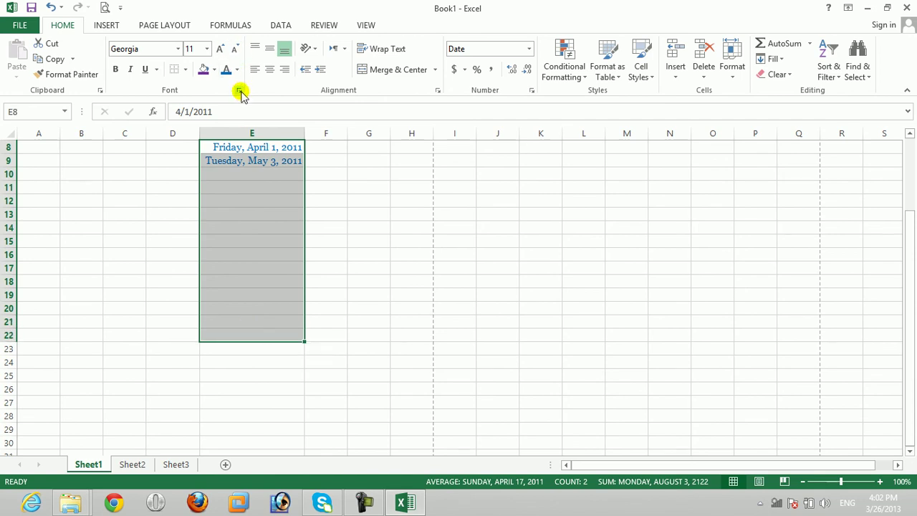
Apply the long weekday date format to the selected range from E8 downward
left_click(240, 91)
left_click(398, 192)
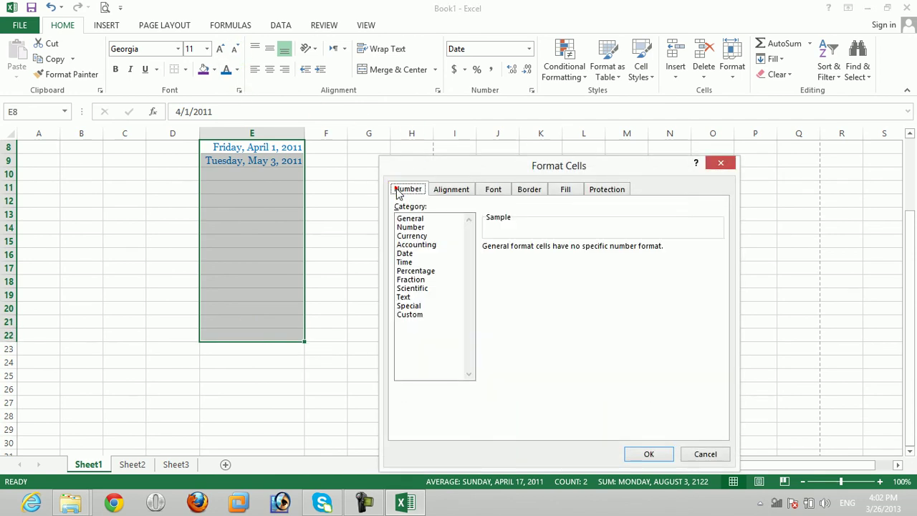
left_click(406, 253)
left_click(533, 266)
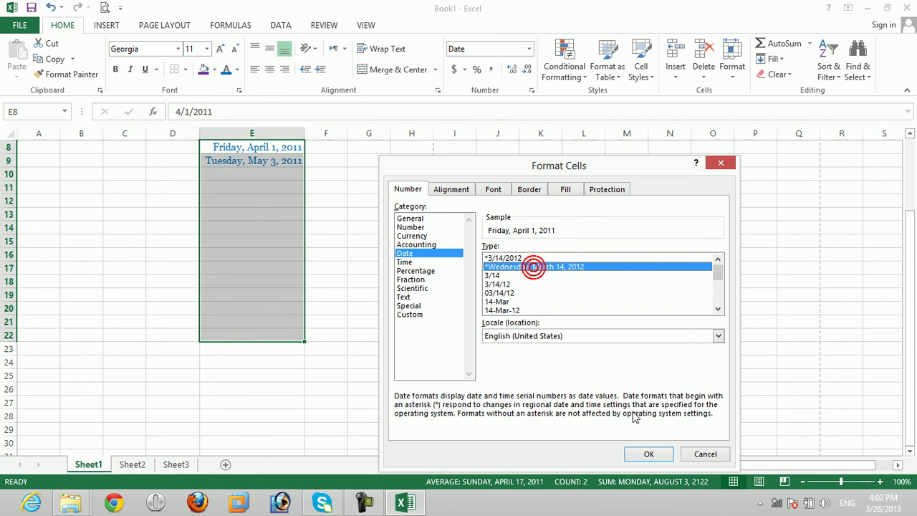
left_click(648, 454)
Enter a February date in E10, shown as Friday, February 4, 2011
left_click(271, 185)
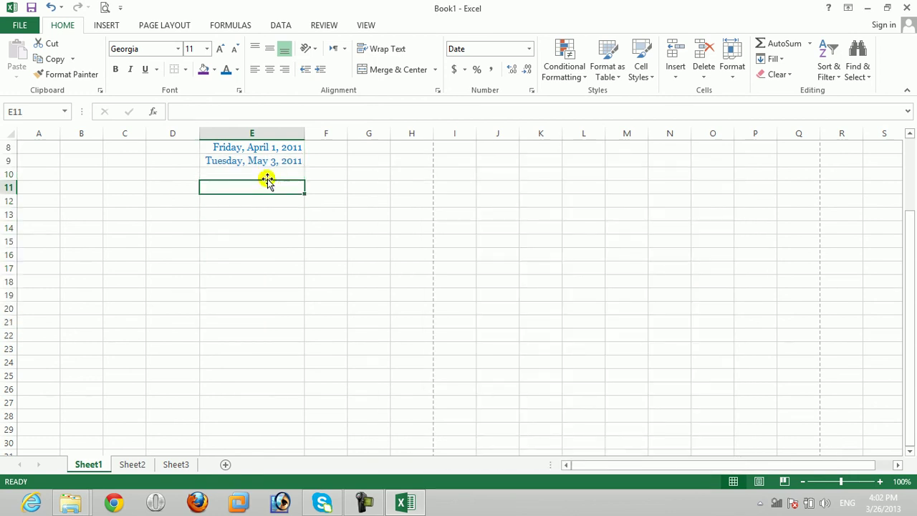
left_click(266, 177)
type("02/04/")
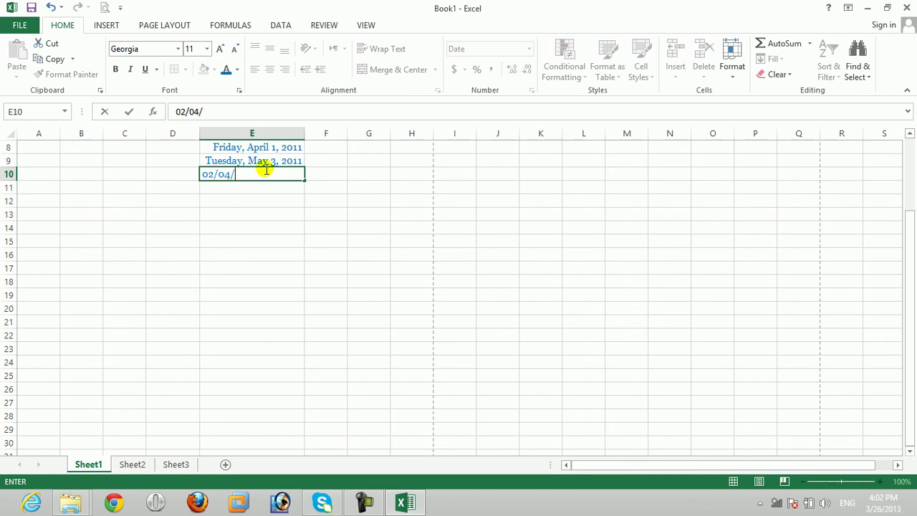
type("1")
key("Return")
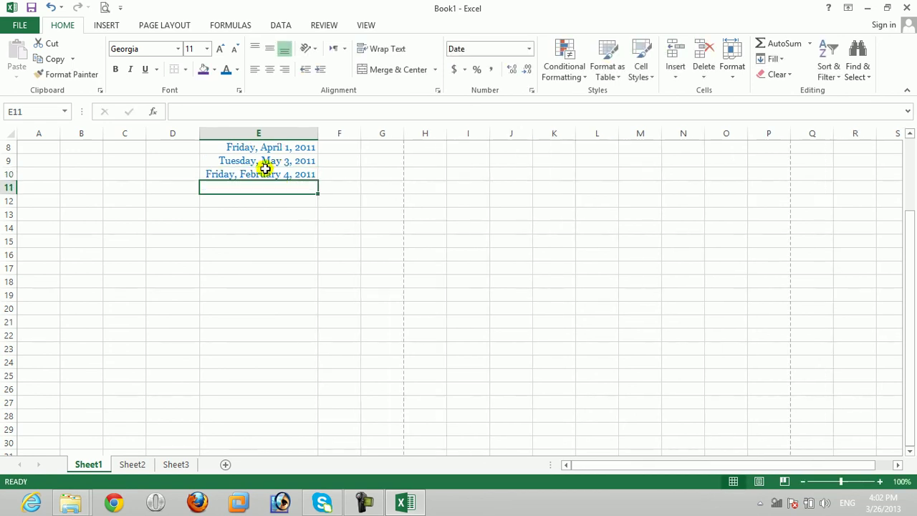
left_click_drag(910, 263, 910, 216)
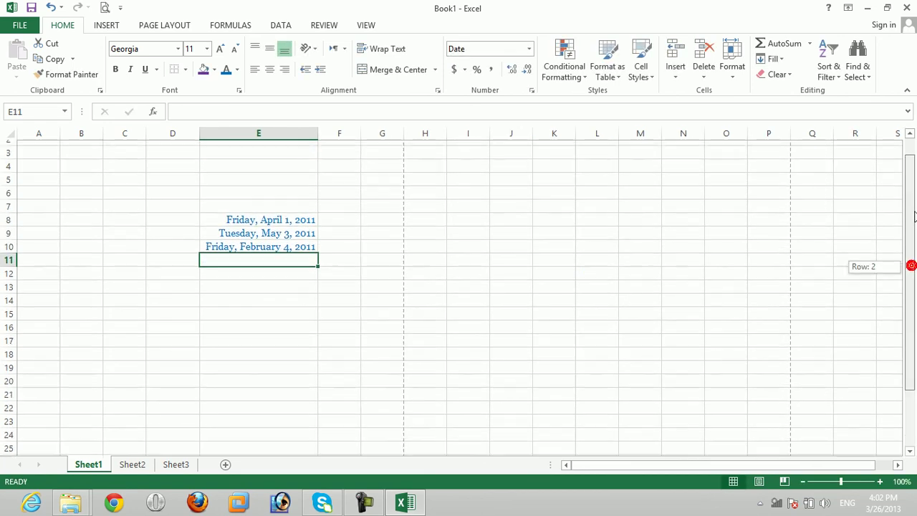
left_click(376, 352)
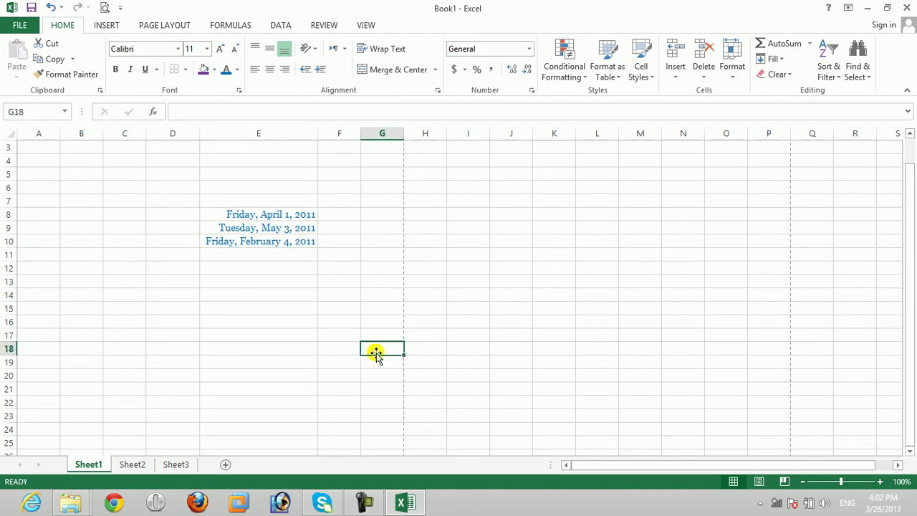
Enter 02/03/11 in E11 and 02/03 in E12 as long-style dates
left_click(263, 259)
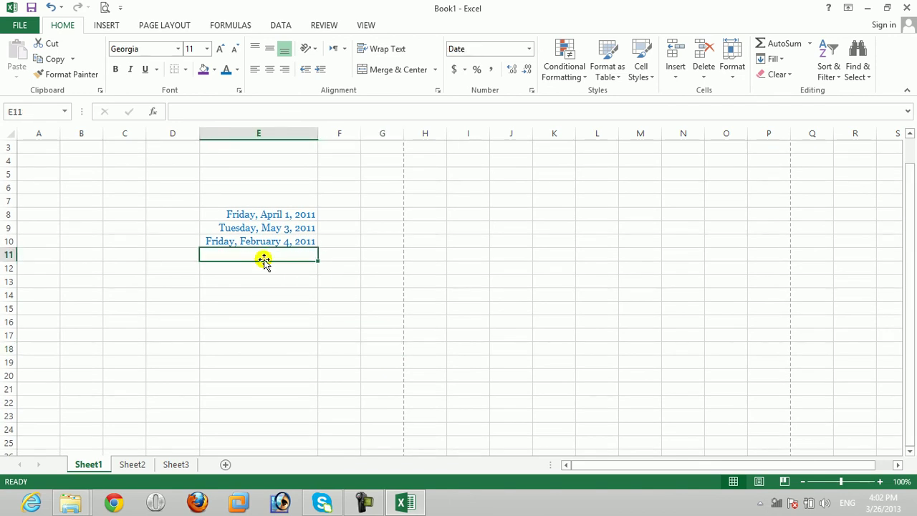
type("02/03/11")
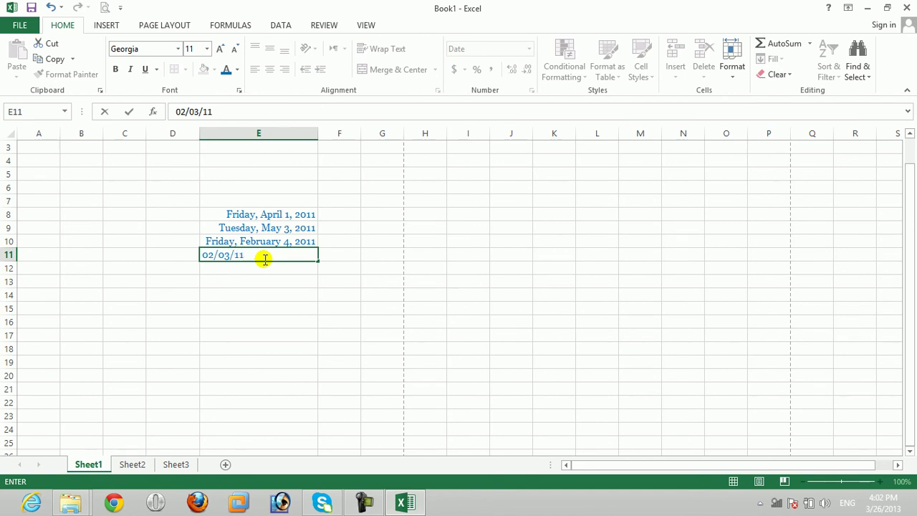
key("Return")
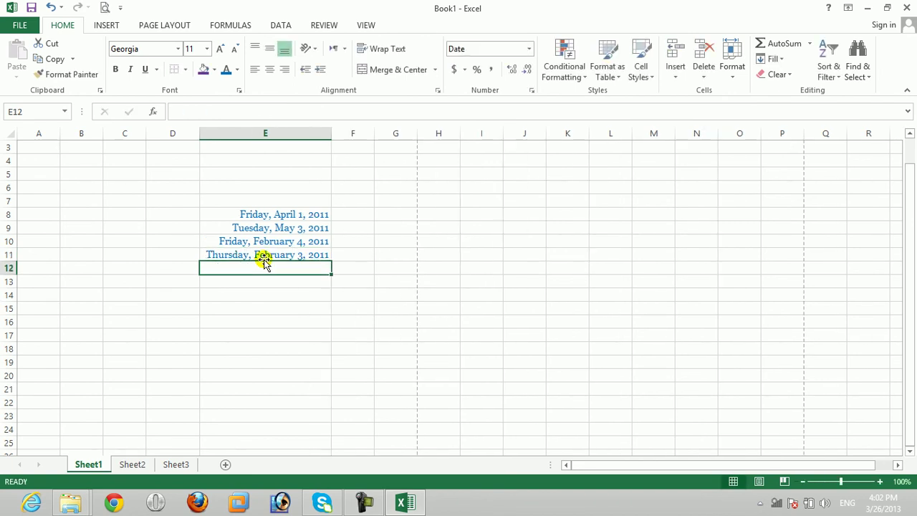
type("02/03")
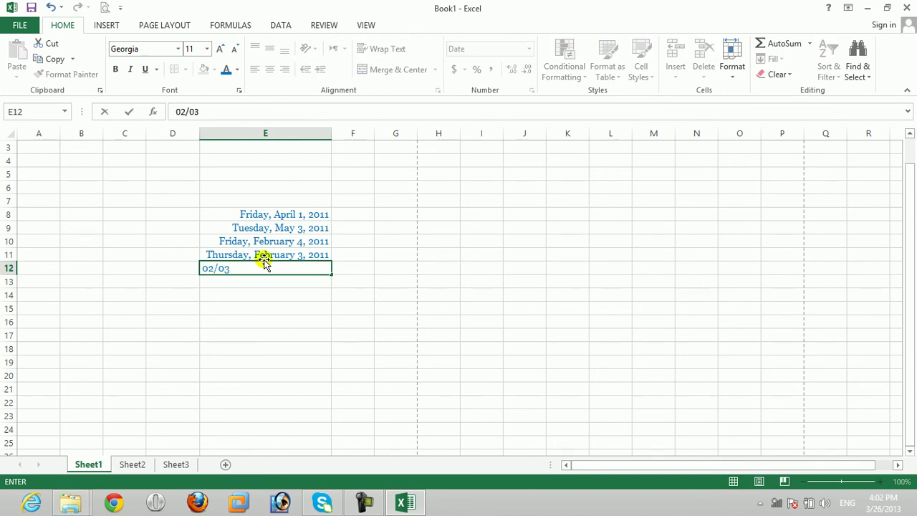
key("Return")
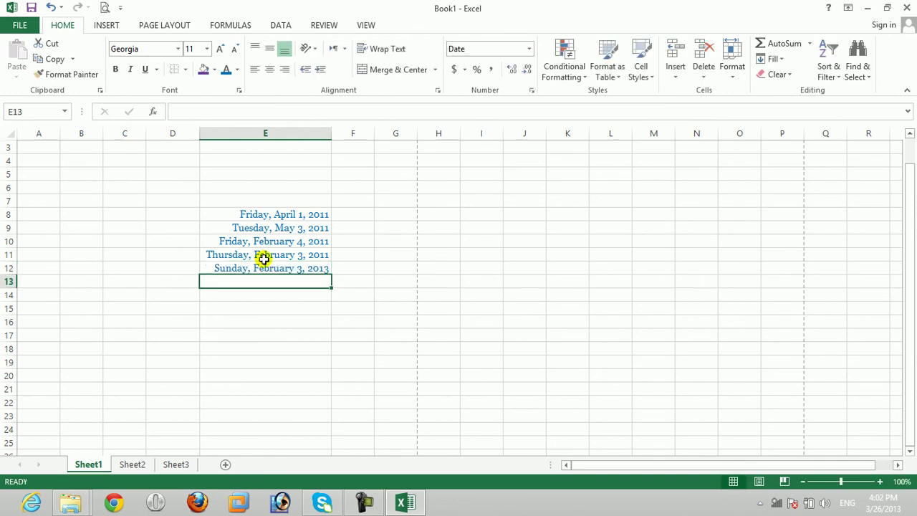
Select the column E dates and pick the 14-Mar-12 date type in Format Cells
left_click_drag(272, 214, 256, 364)
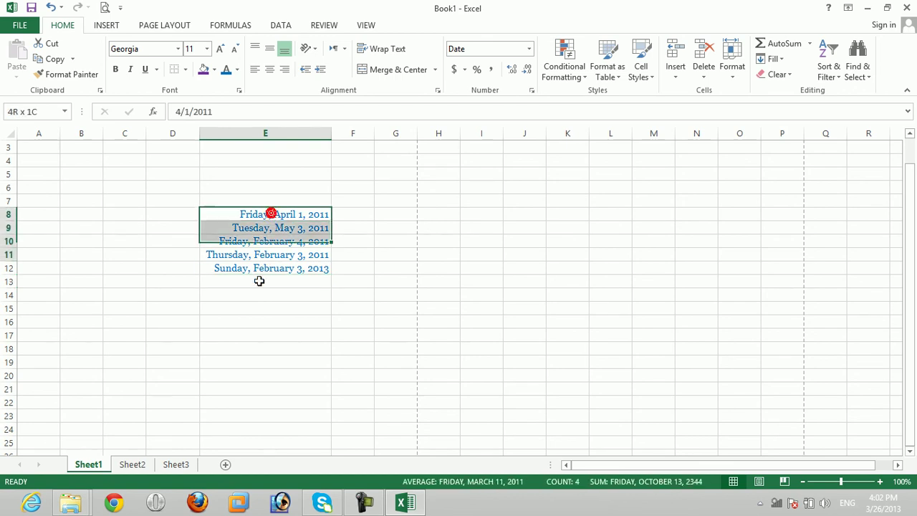
left_click(238, 90)
left_click(408, 189)
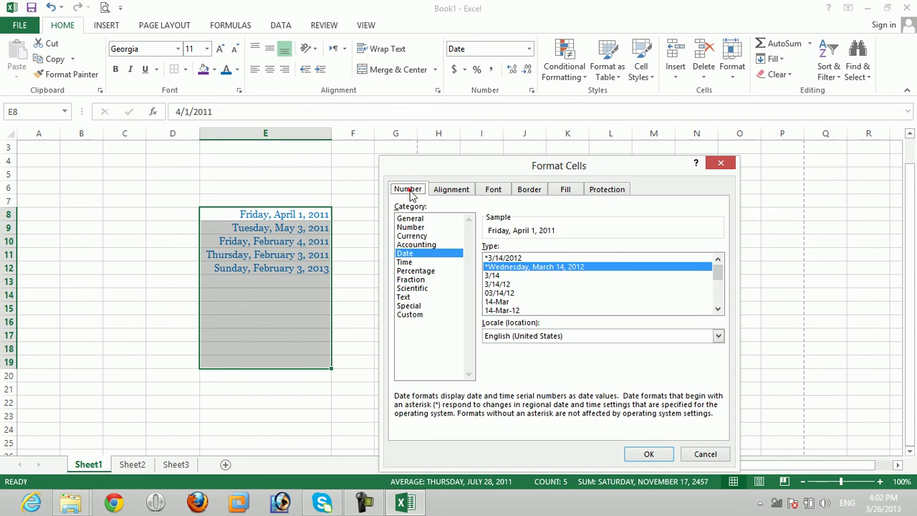
left_click(501, 301)
left_click(503, 292)
left_click(503, 284)
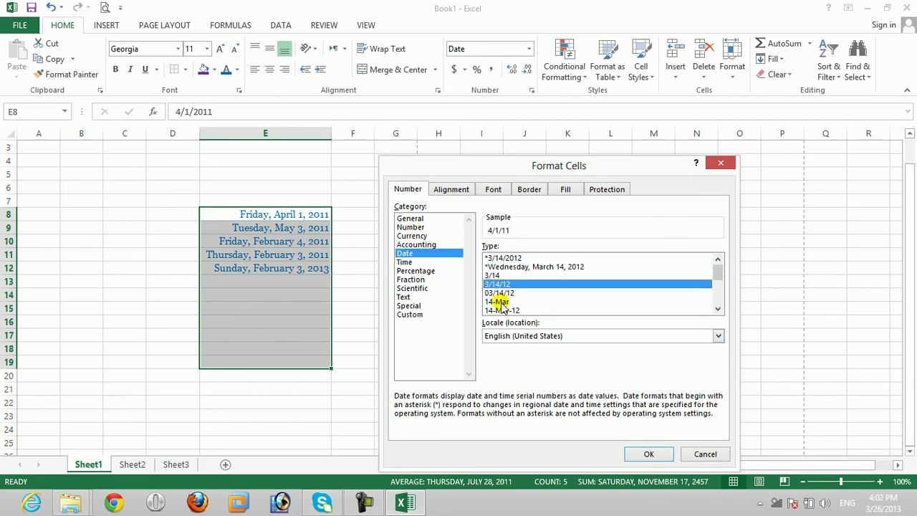
left_click(501, 301)
left_click(501, 310)
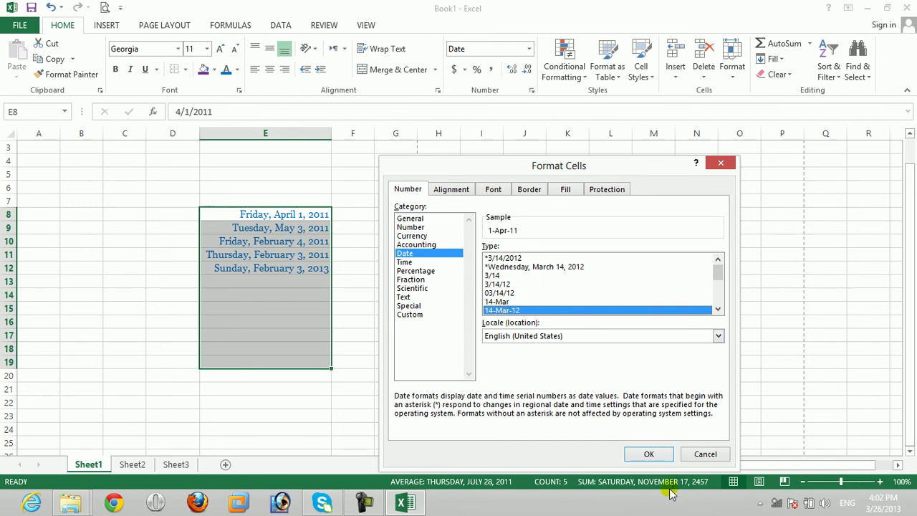
Try the English (United Kingdom) locale, revert to English (United States), and apply the format
left_click(719, 335)
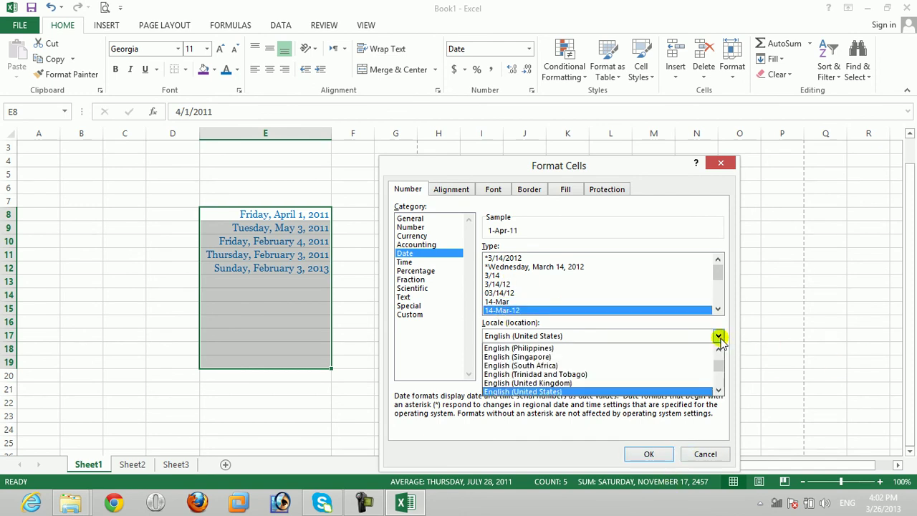
left_click(523, 393)
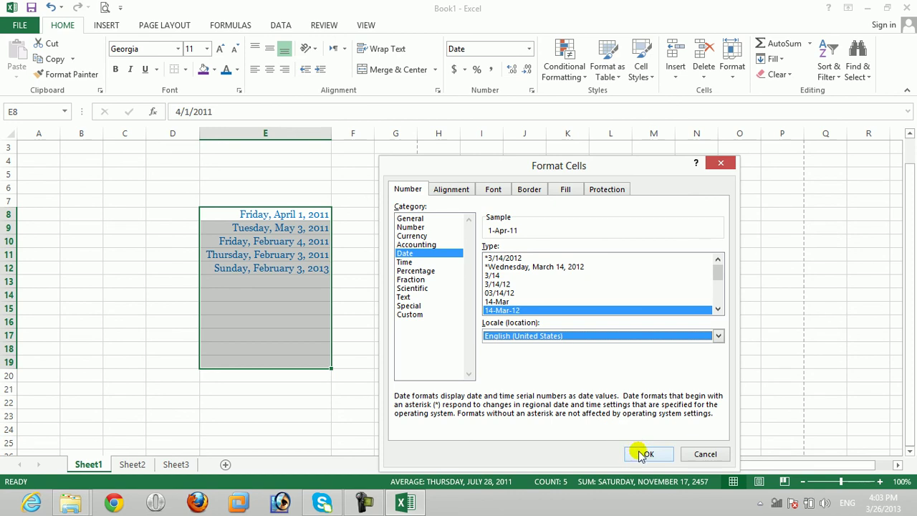
left_click(718, 335)
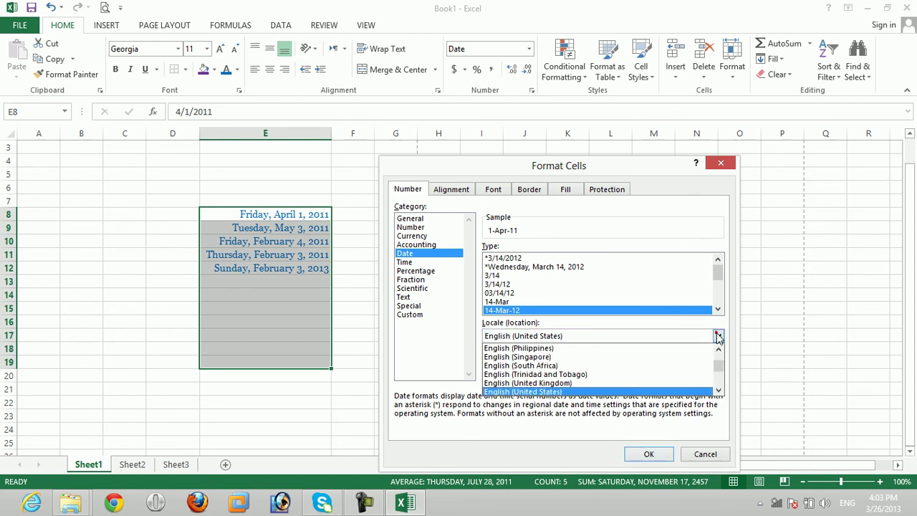
left_click(561, 382)
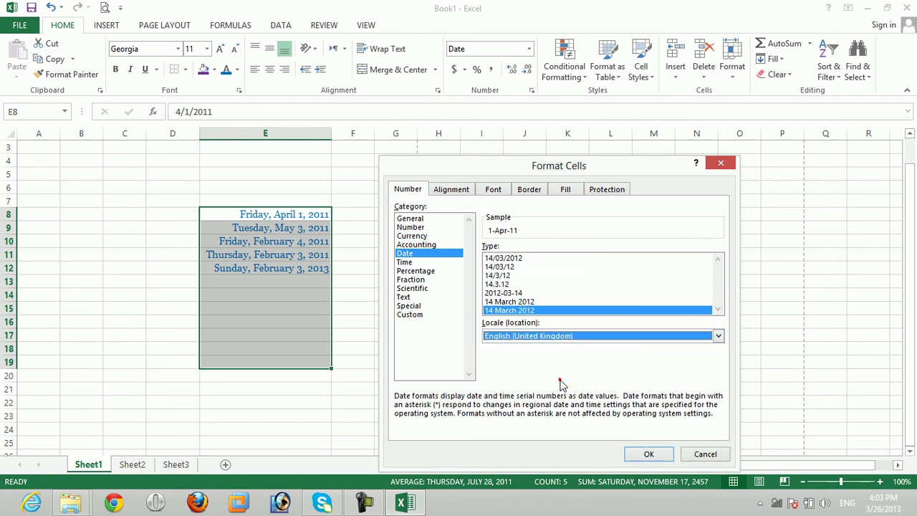
left_click(717, 336)
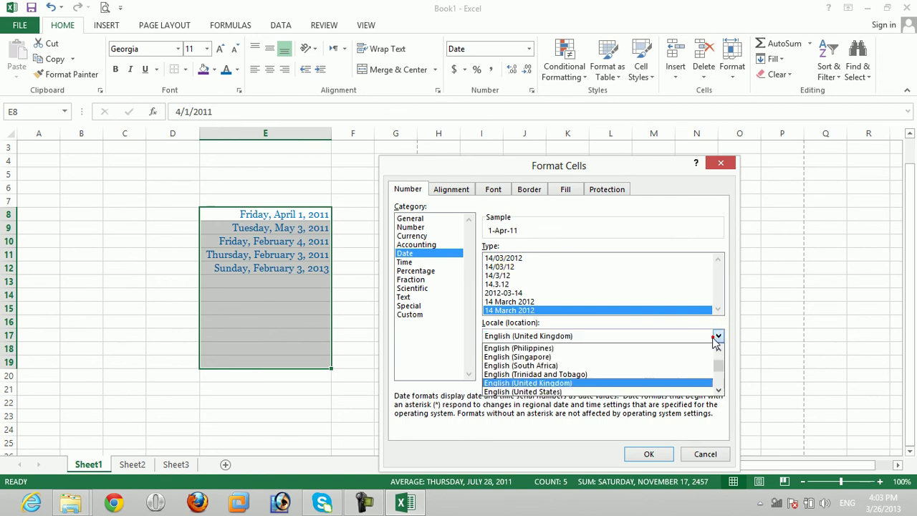
left_click(548, 393)
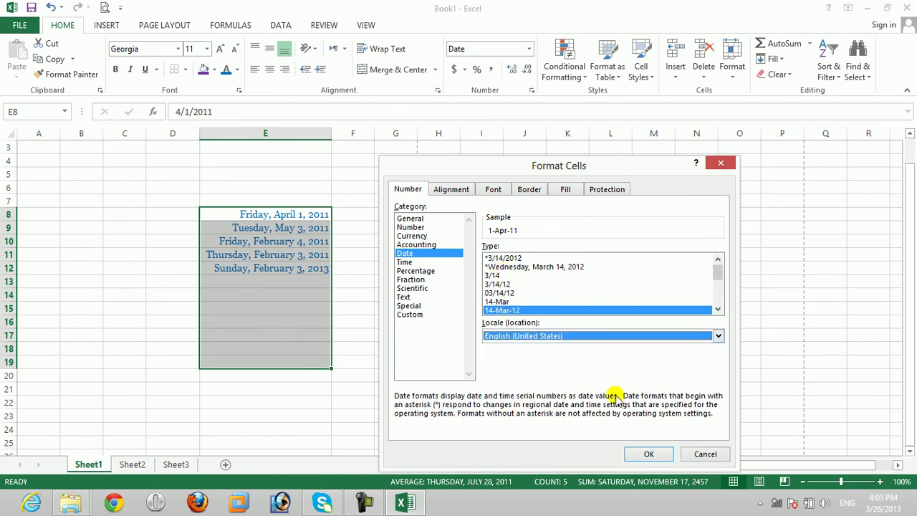
left_click(639, 453)
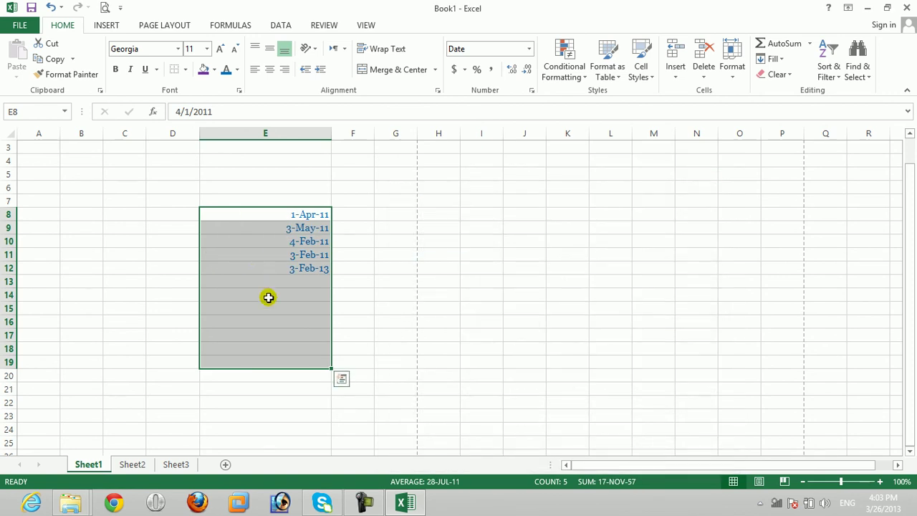
Enter 2/2/13 in E13, displayed as 2-Feb-13
left_click(272, 283)
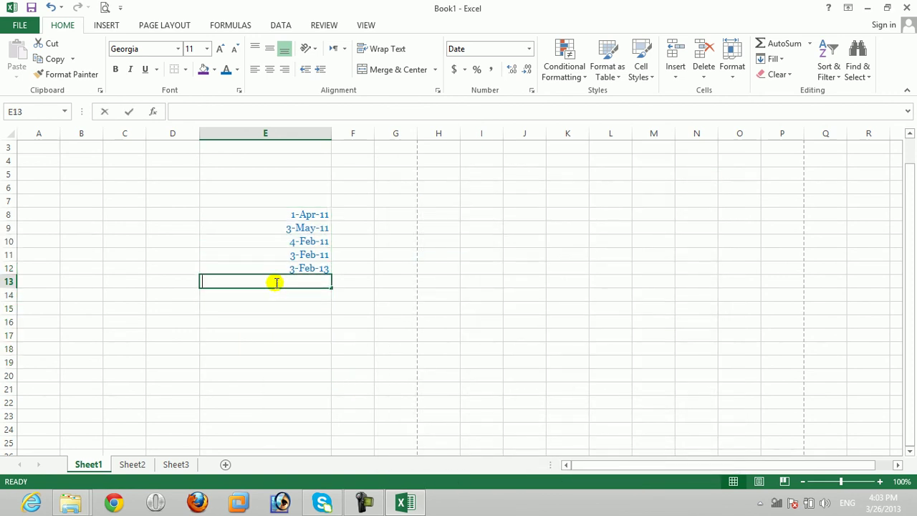
type("2/2/13")
key("Return")
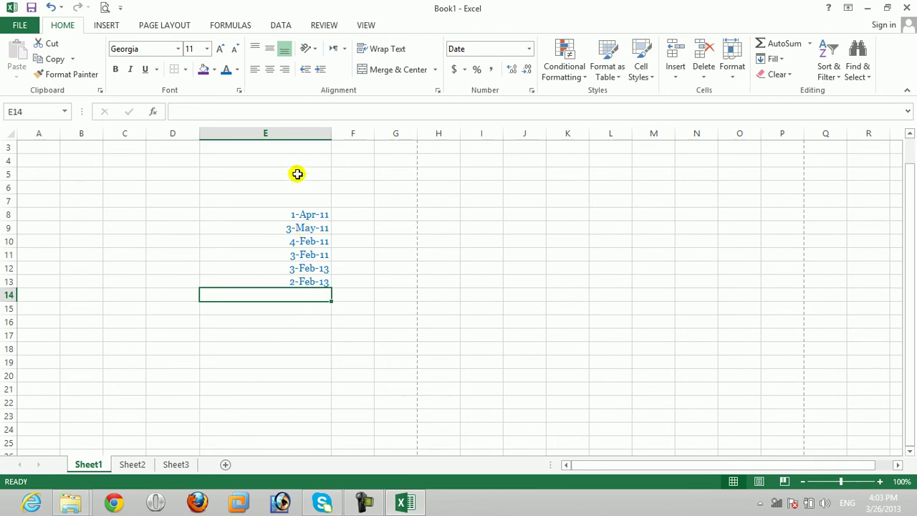
Delete the dates from E6:E18 and narrow column E
left_click_drag(295, 182, 297, 345)
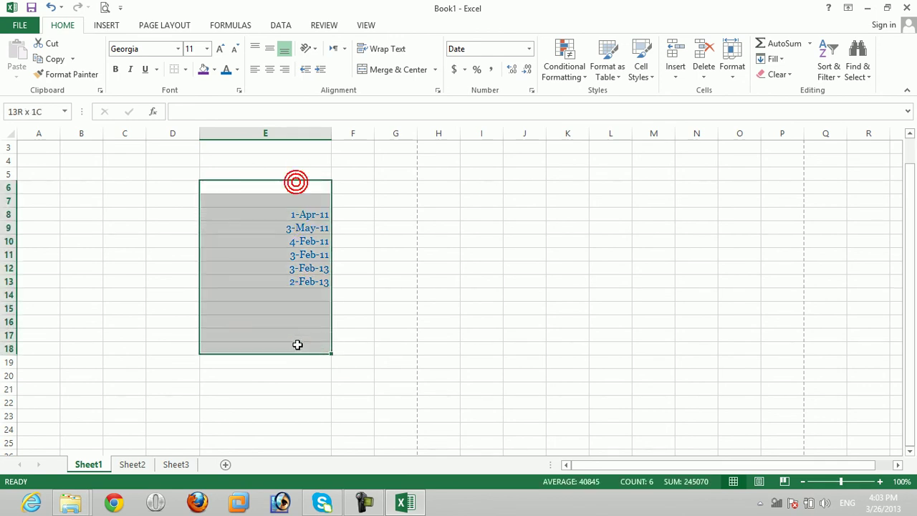
key("Delete")
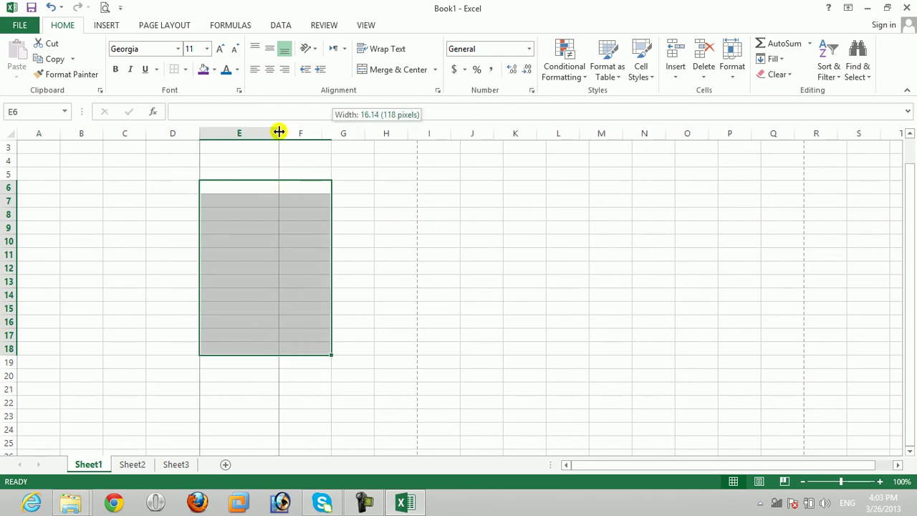
left_click_drag(332, 131, 271, 131)
Open Format Cells' Number settings for E6 and close them without changes
left_click(246, 184)
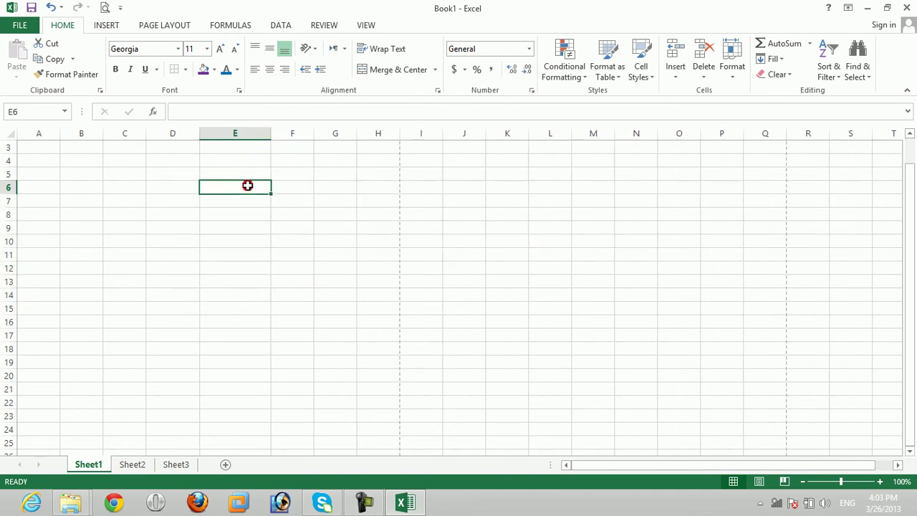
left_click(239, 91)
left_click(399, 191)
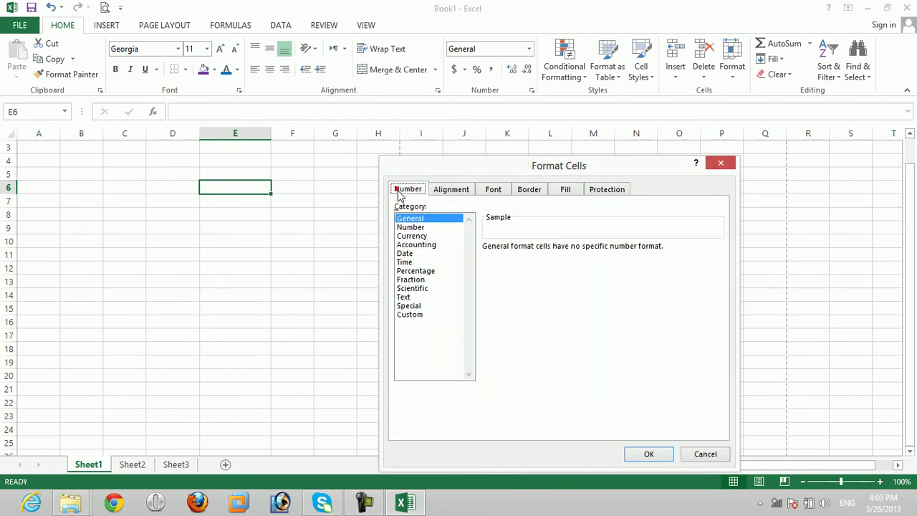
left_click(721, 163)
left_click(575, 270)
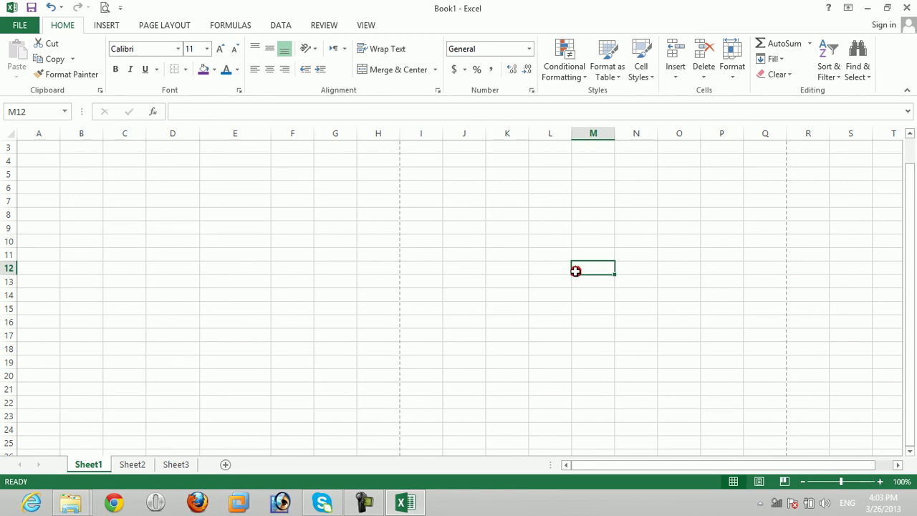
key("alt")
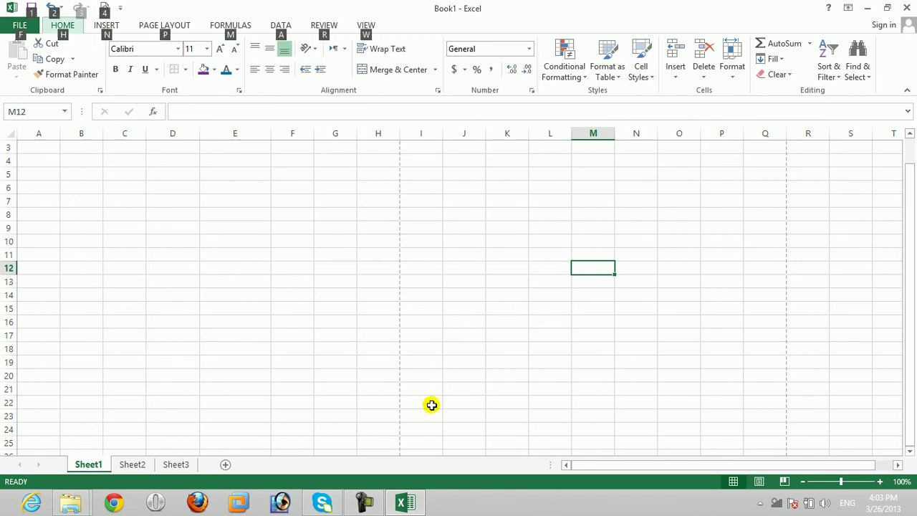
left_click(430, 418)
key("alt")
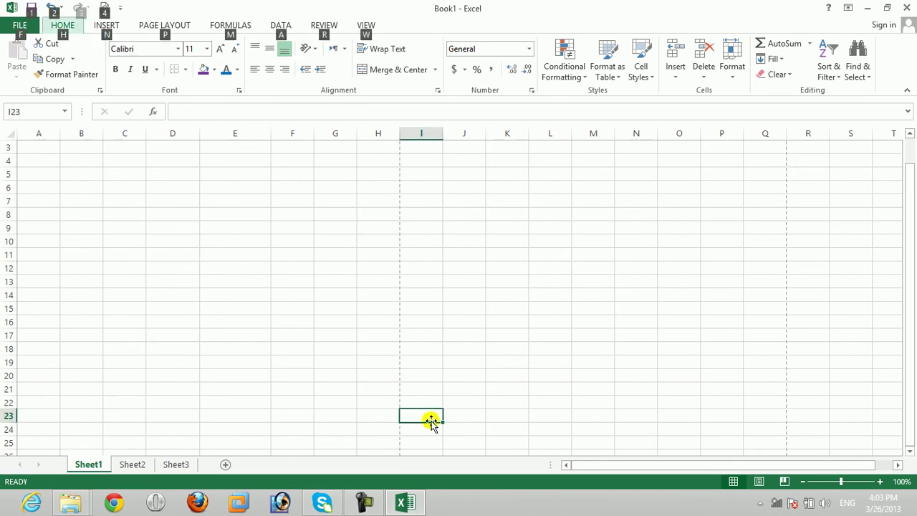
left_click(364, 502)
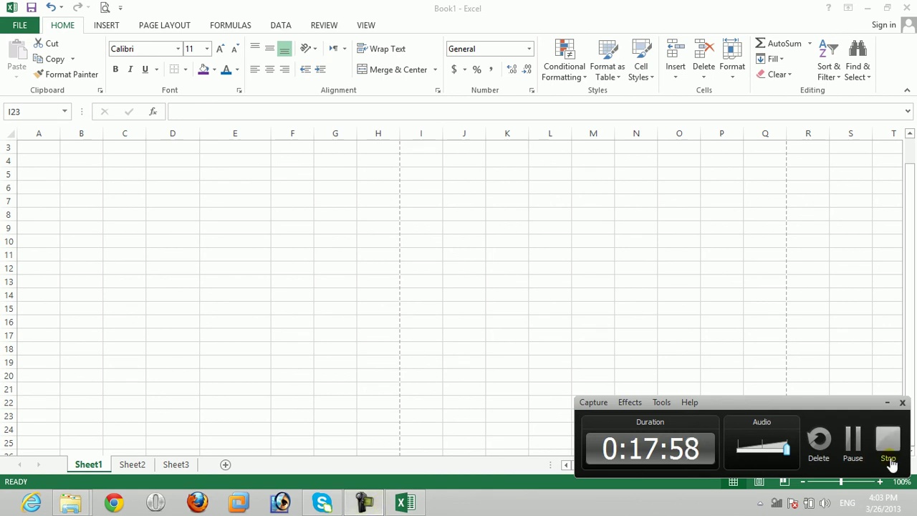